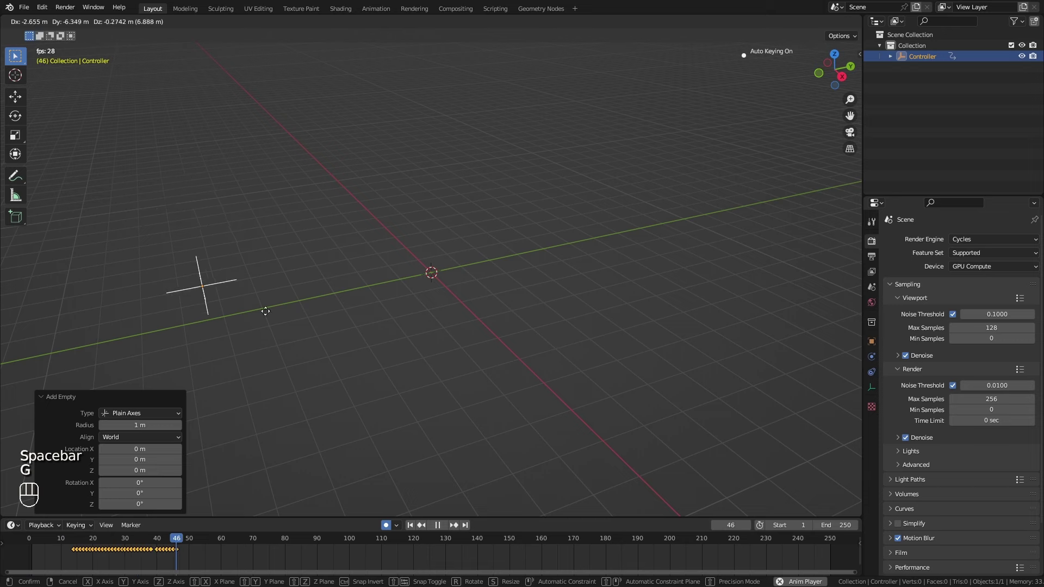
Step: Record the Controller empty's motion with auto keying by moving it around the scene several times during playback
left_click(489, 182)
middle_click_drag(648, 282, 473, 275)
key("g")
left_click(321, 409)
middle_click_drag(322, 409, 489, 377)
key("g")
left_click(650, 381)
middle_click_drag(650, 380, 576, 256)
key("g")
left_click(383, 336)
key("space")
Step: Return to the start frame and shift the first group of recorded keyframes to begin at frame 1
middle_click_drag(321, 343, 521, 380)
double_click(410, 525)
left_click_drag(319, 568, 48, 541)
key("g")
left_click(250, 558)
Step: Shift the remaining groups of recorded keyframes earlier on the timeline to close the gaps between the movements
left_click_drag(374, 558, 595, 564)
key("g")
left_click(327, 557)
key("g")
left_click(393, 566)
left_click_drag(664, 563, 744, 546)
key("g")
left_click(455, 557)
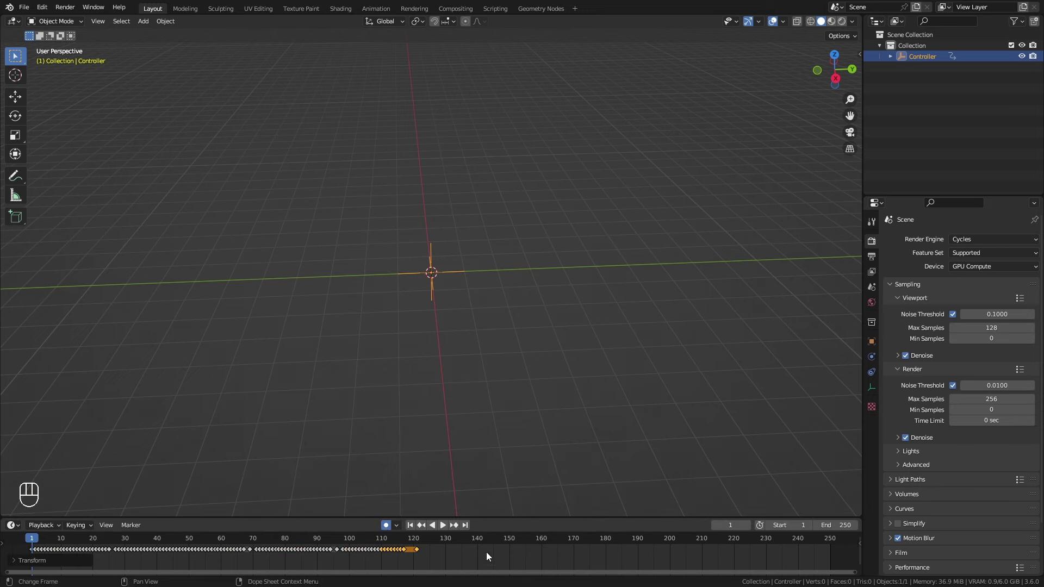
Step: Switch to the Animation workspace, play back the Controller's motion, and widen the graph editor
left_click(375, 8)
key("space")
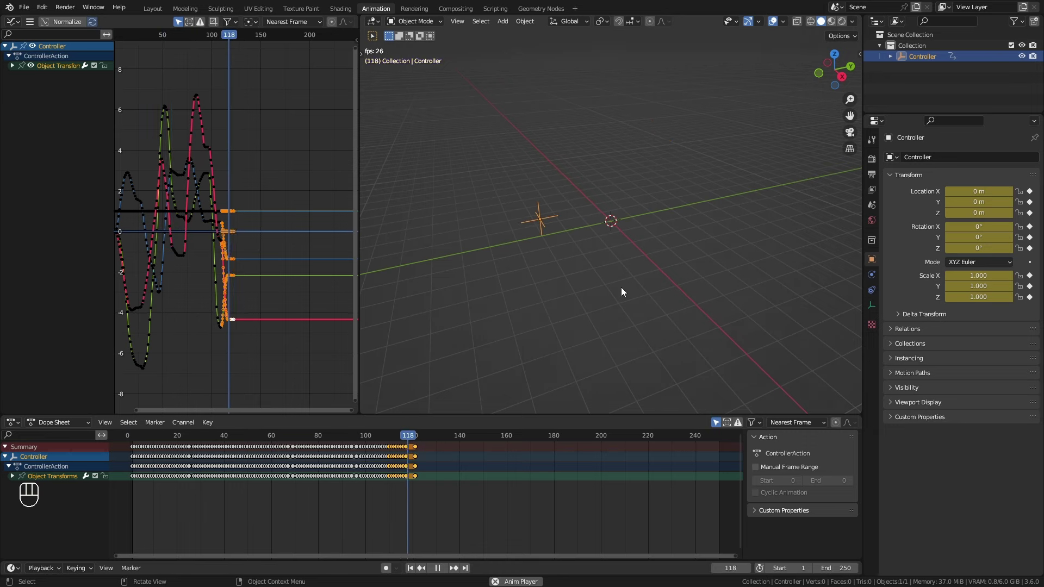
key("space")
left_click_drag(359, 248, 440, 248)
left_click_drag(276, 38, 116, 50)
Step: Apply Smooth (Gaussian) to all of the Controller's keyframes in the graph editor and play back the motion
key("a")
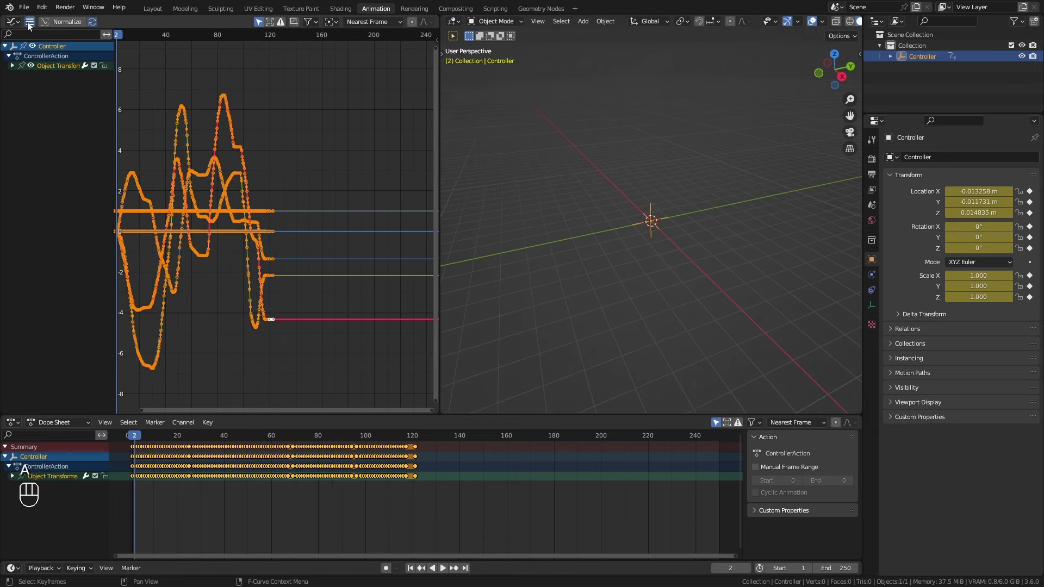
left_click(30, 22)
mouse_move(68, 111)
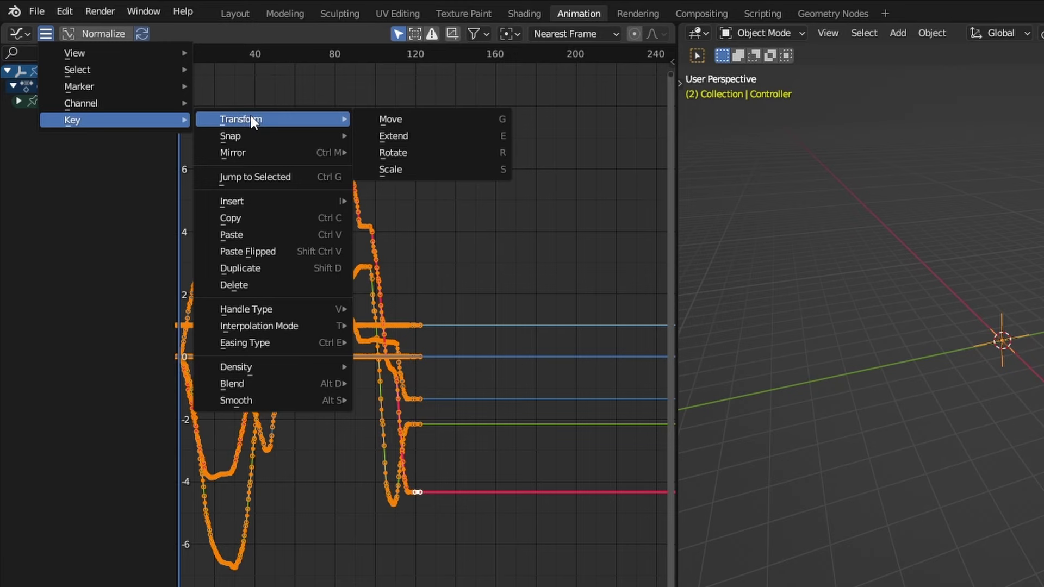
mouse_move(258, 400)
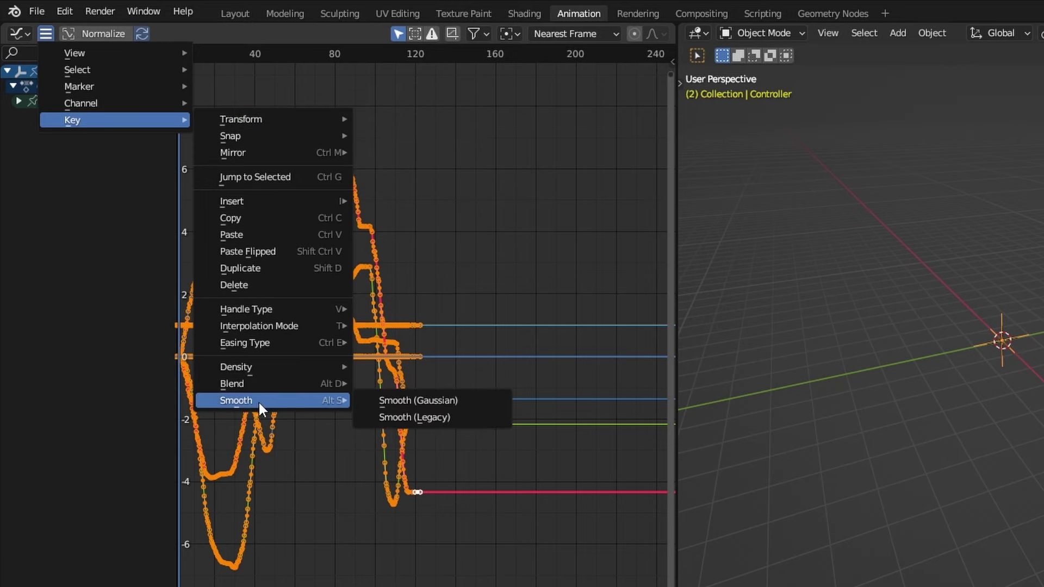
left_click(419, 400)
mouse_move(757, 401)
left_click(958, 400)
key("space")
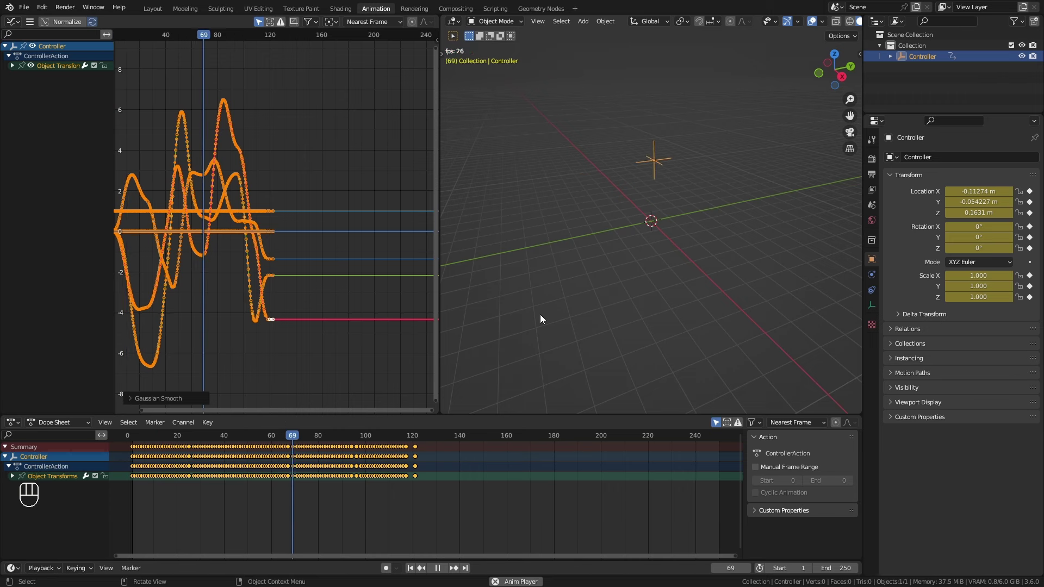
key("space")
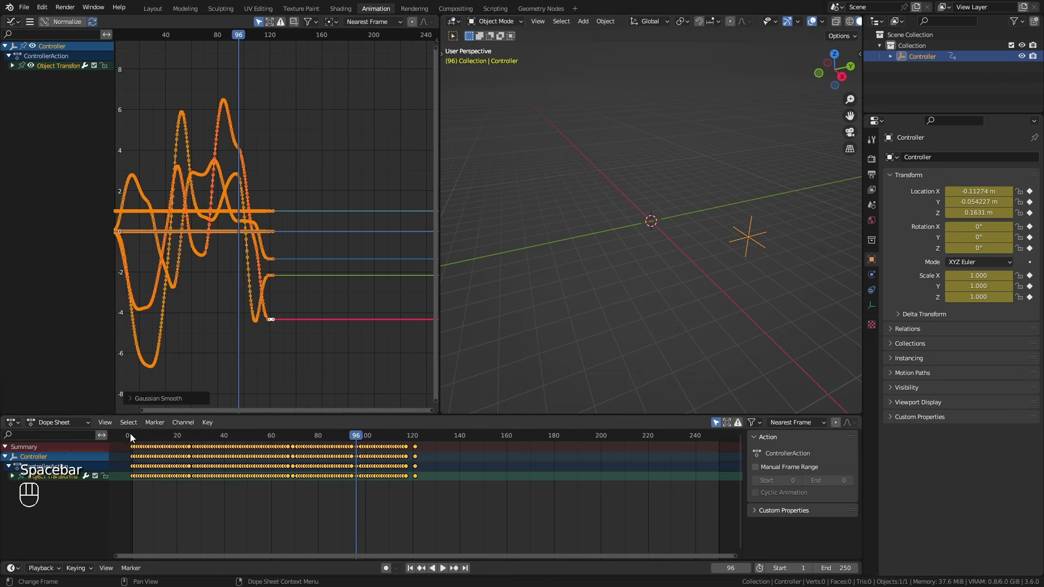
Step: Scale all keyframes in time from frame 1 until the last one lands at about frame 194, and preview the slower motion
left_click(129, 433)
key("s")
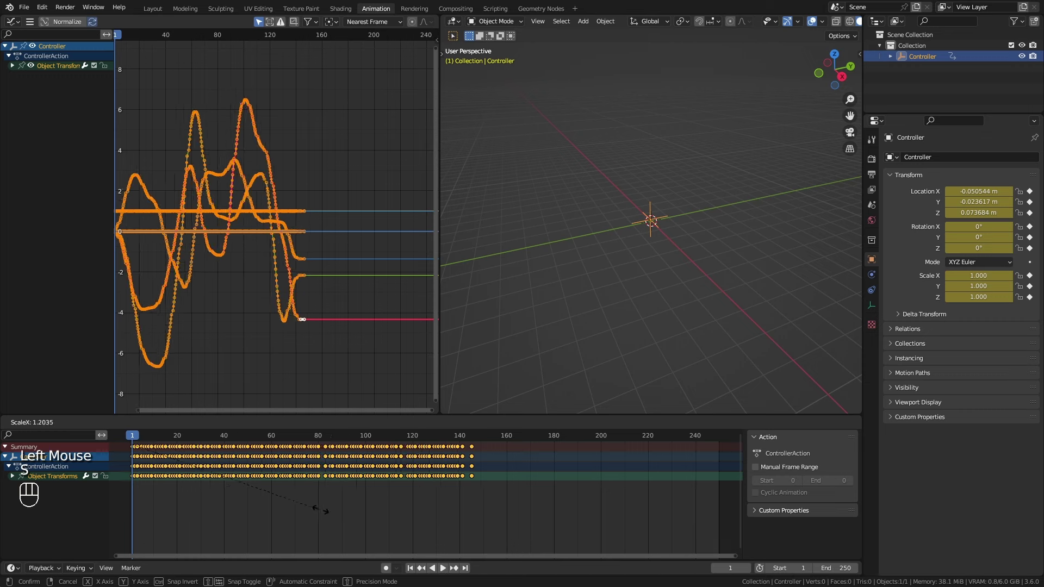
left_click(383, 513)
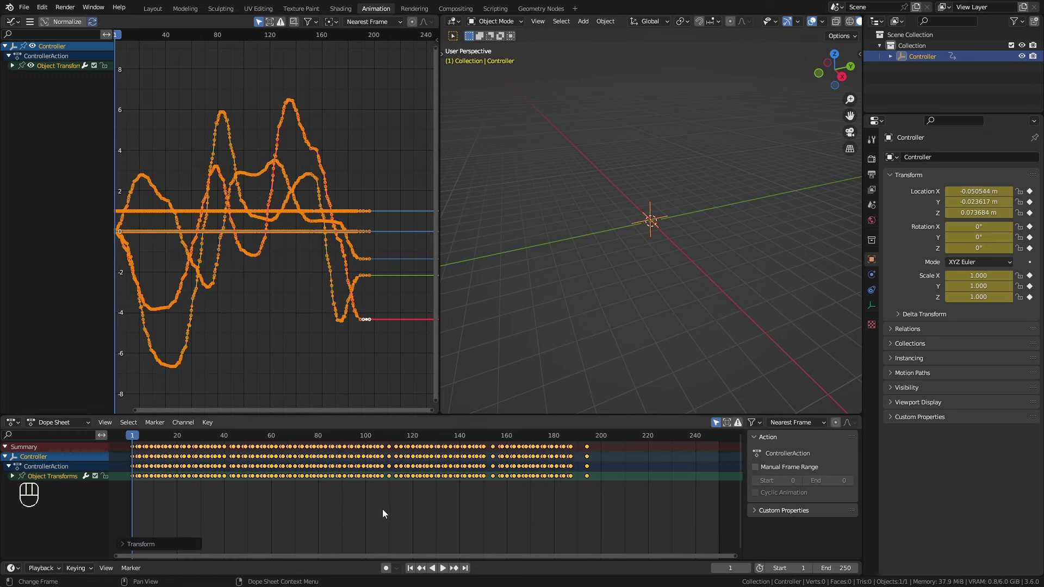
key("space")
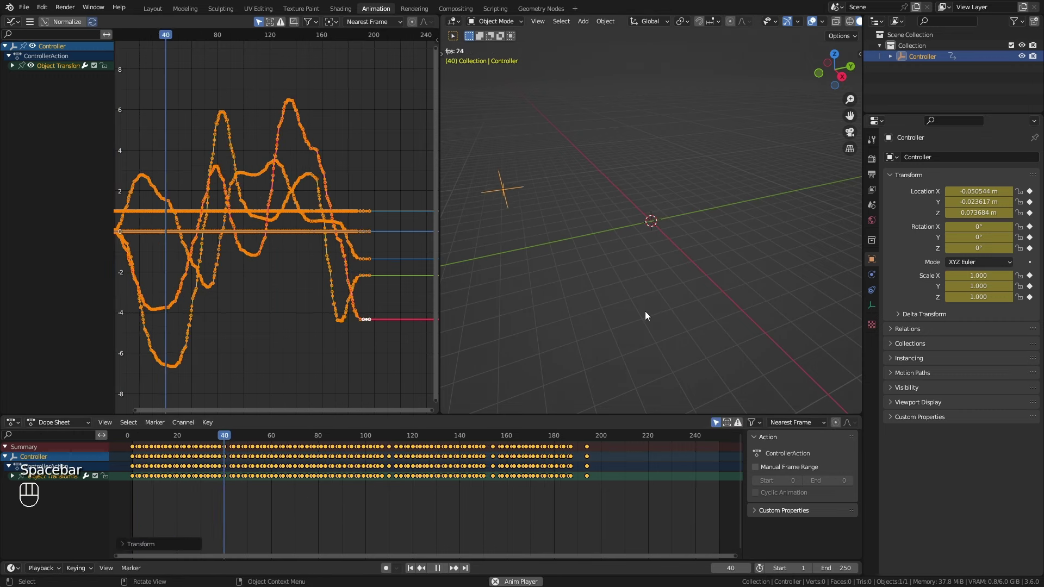
key("space")
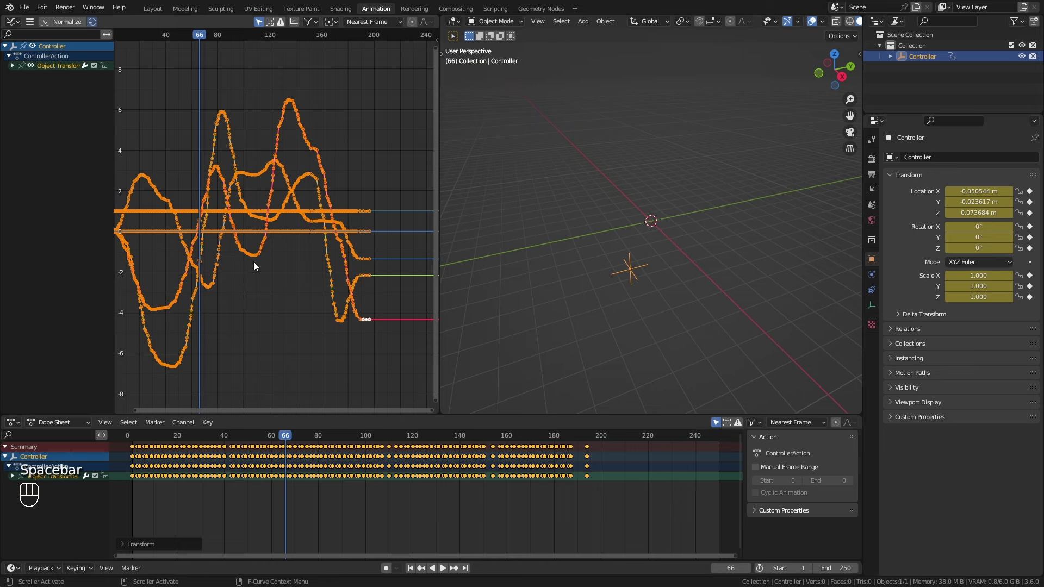
Step: Apply Gaussian smoothing to the stretched animation curves again and review the motion in the Layout workspace
key("alt+s")
left_click(238, 265)
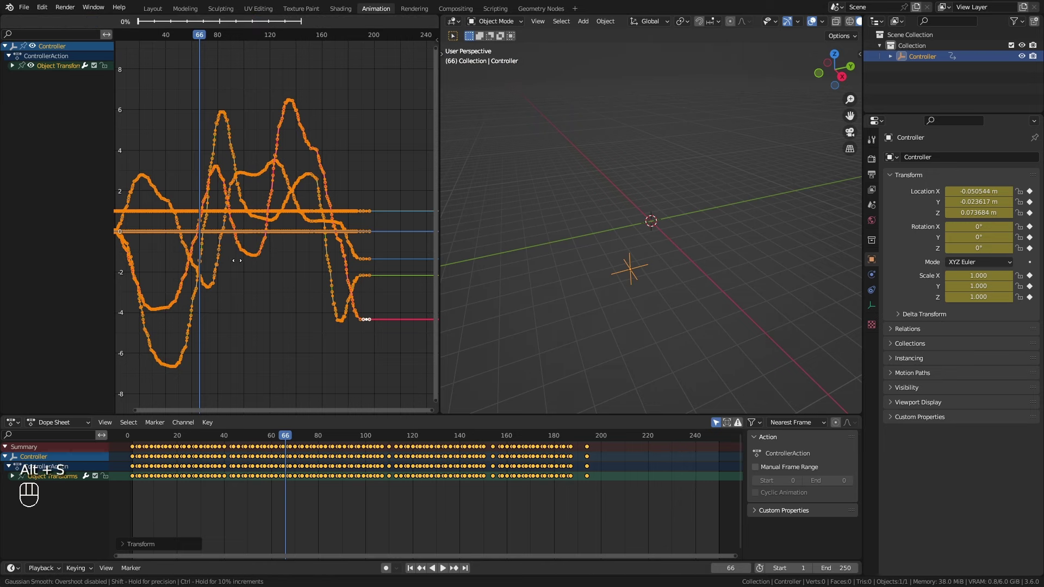
left_click(456, 282)
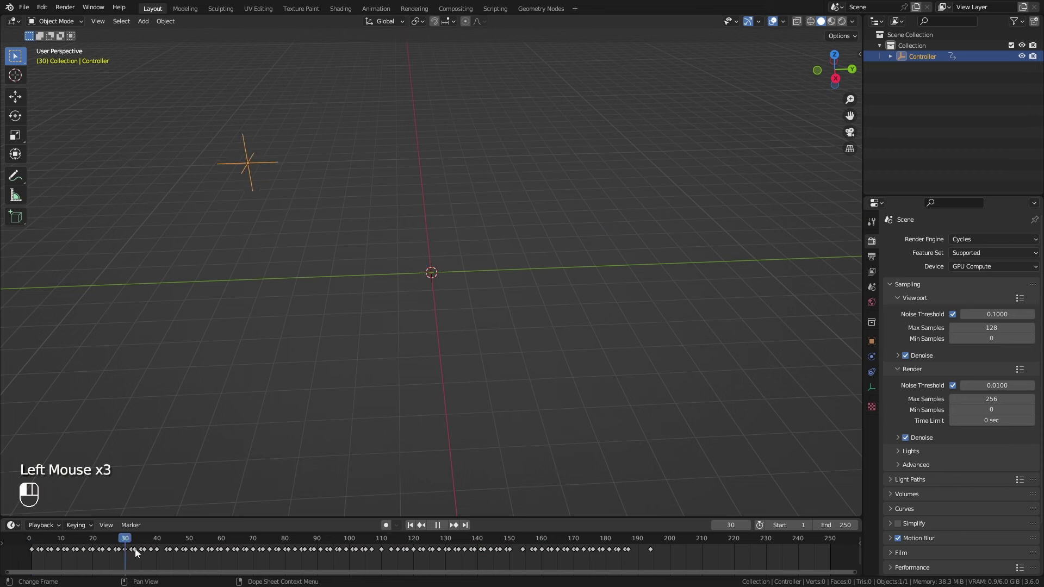
left_click_drag(373, 559, 531, 561)
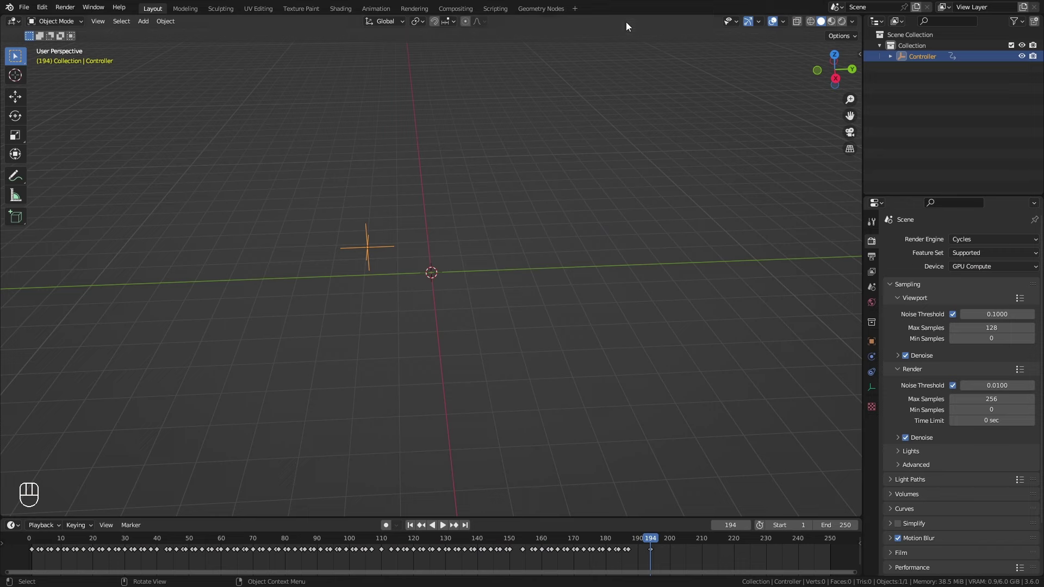
Step: Switch to the Geometry Nodes workspace, add a mesh plane at the origin, and rename it Particles
left_click(557, 7)
key("shift+a")
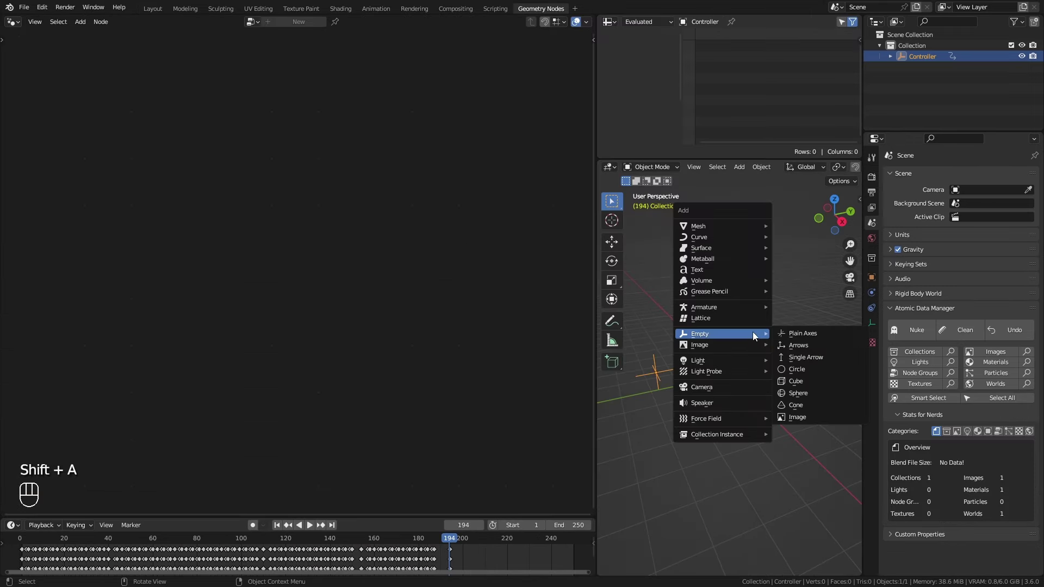
mouse_move(742, 226)
left_click(807, 224)
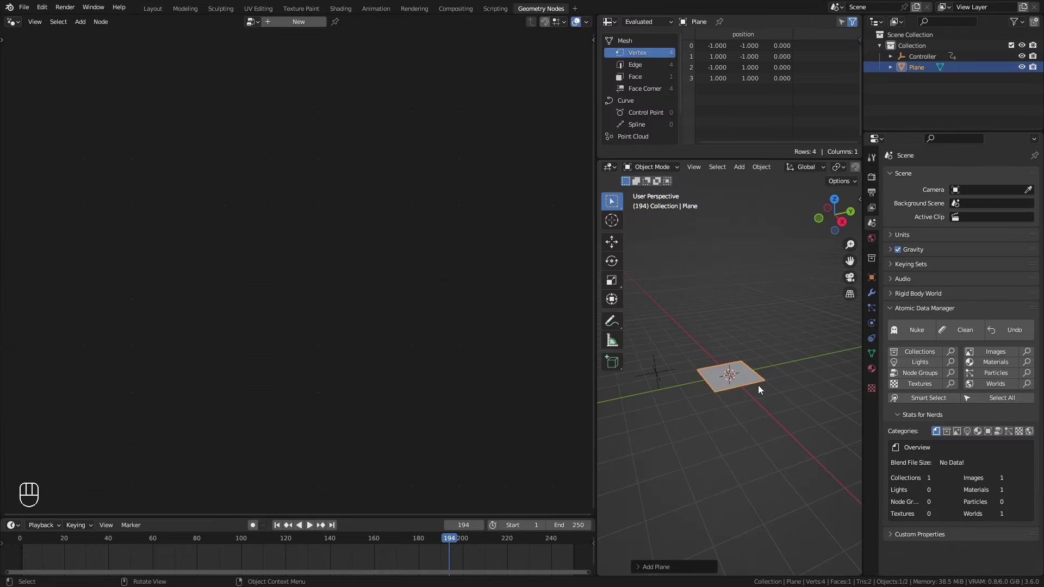
key("F2")
type("Particl")
type("es")
key("Return")
Step: Create a geometry node tree named Particles for the plane and pin it in the node editor
left_click(295, 22)
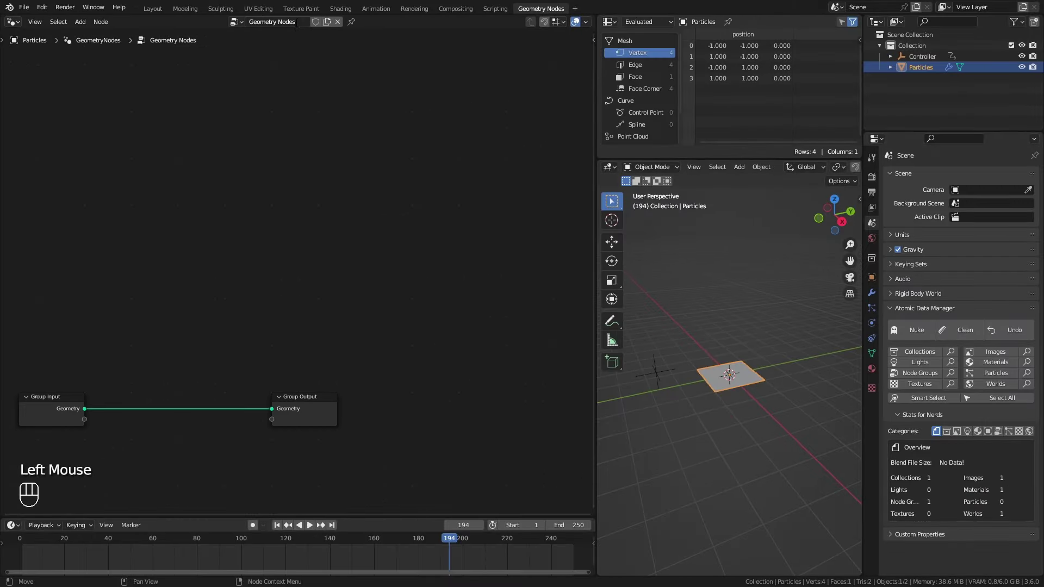
double_click(295, 21)
type("Particles")
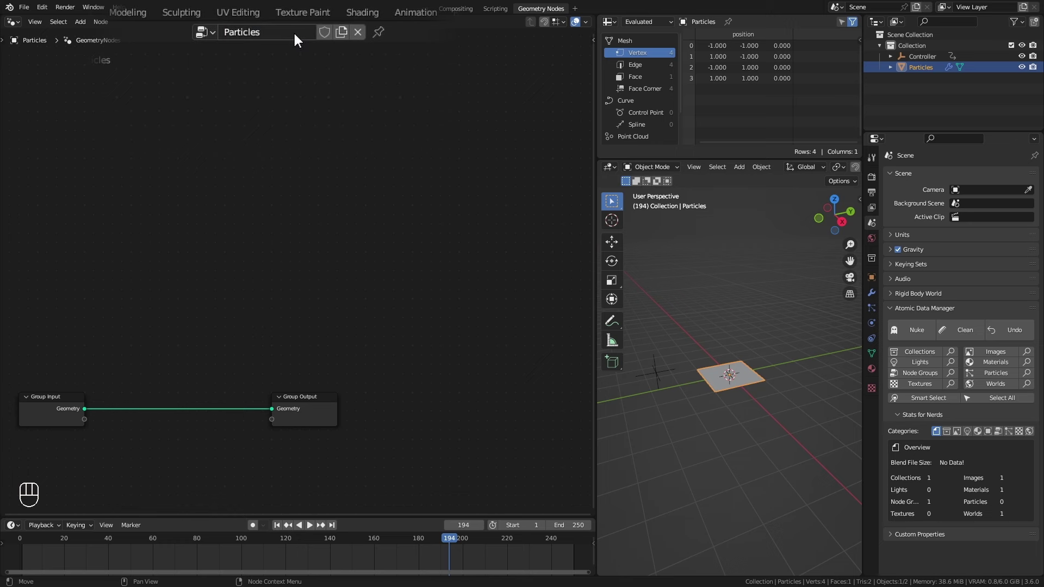
left_click(351, 22)
Step: Move the Group Output node up and away, and delete the Group Input node
middle_click_drag(295, 378, 372, 257)
left_click_drag(384, 294, 465, 209)
left_click_drag(126, 292, 106, 206)
left_click(106, 207)
key("x")
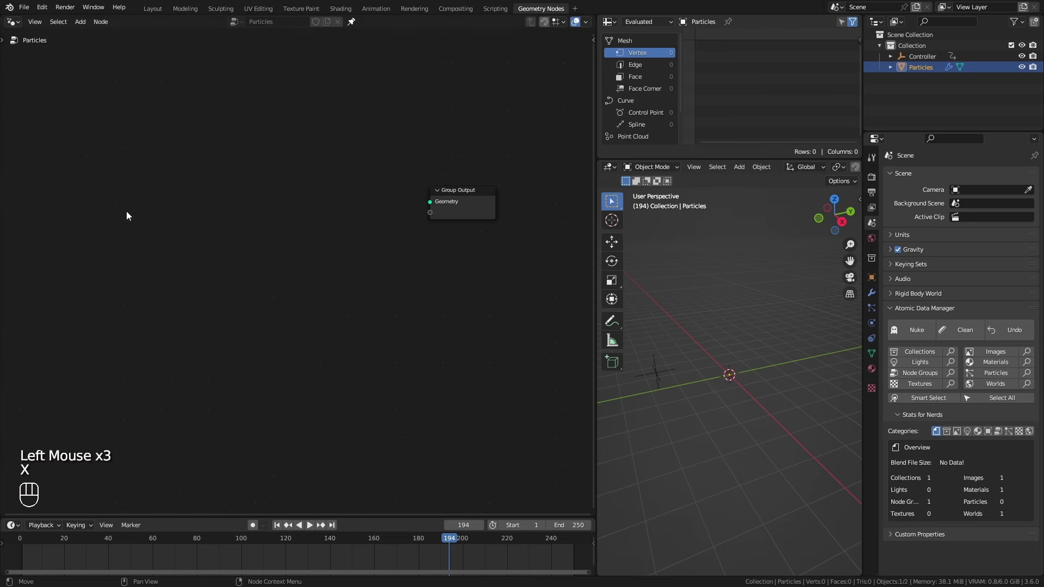
Step: Add a Points node and connect its geometry to the Group Output
left_click_drag(457, 211, 493, 201)
key("shift+a")
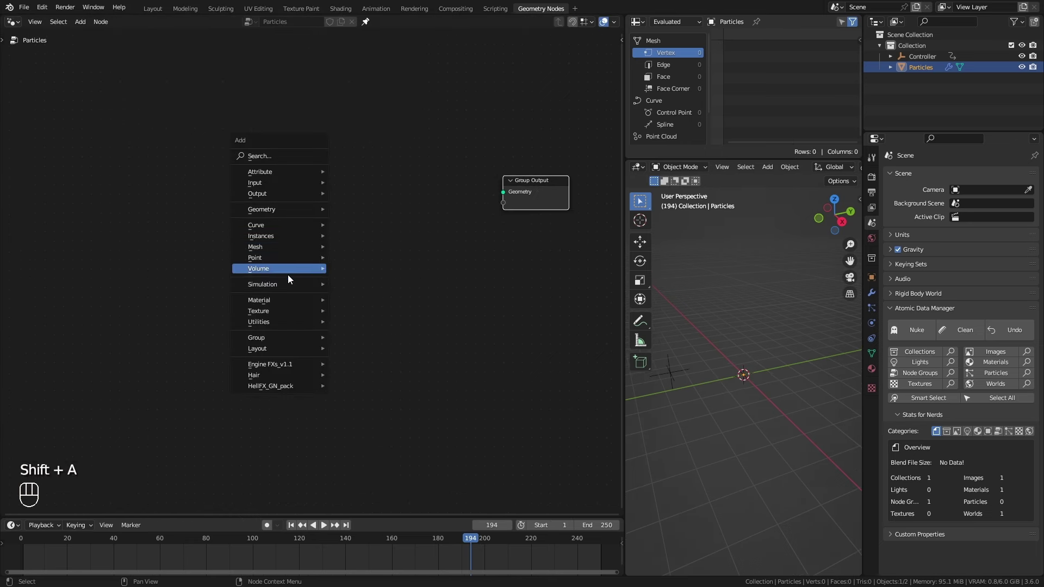
mouse_move(320, 254)
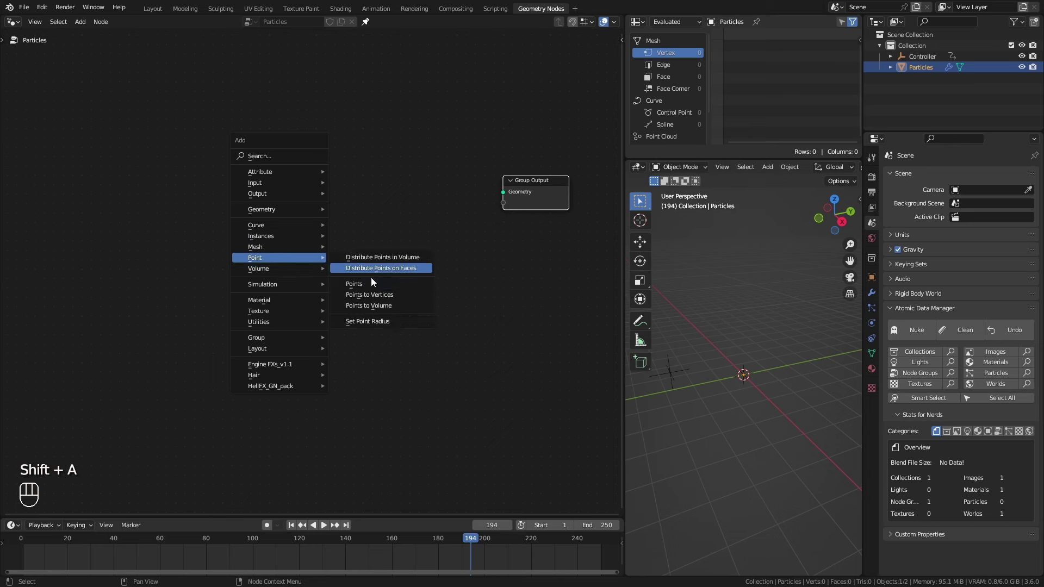
left_click(375, 284)
left_click(262, 244)
middle_click_drag(303, 278, 311, 251, "ctrl")
left_click_drag(346, 262, 553, 180)
Step: Add the Controller as an Object Info node set to Relative, and connect its Location to the Points node's Position
middle_click_drag(706, 415, 723, 426, "ctrl")
middle_click_drag(733, 381, 735, 383, "ctrl")
middle_click_drag(693, 434, 751, 442, "shift")
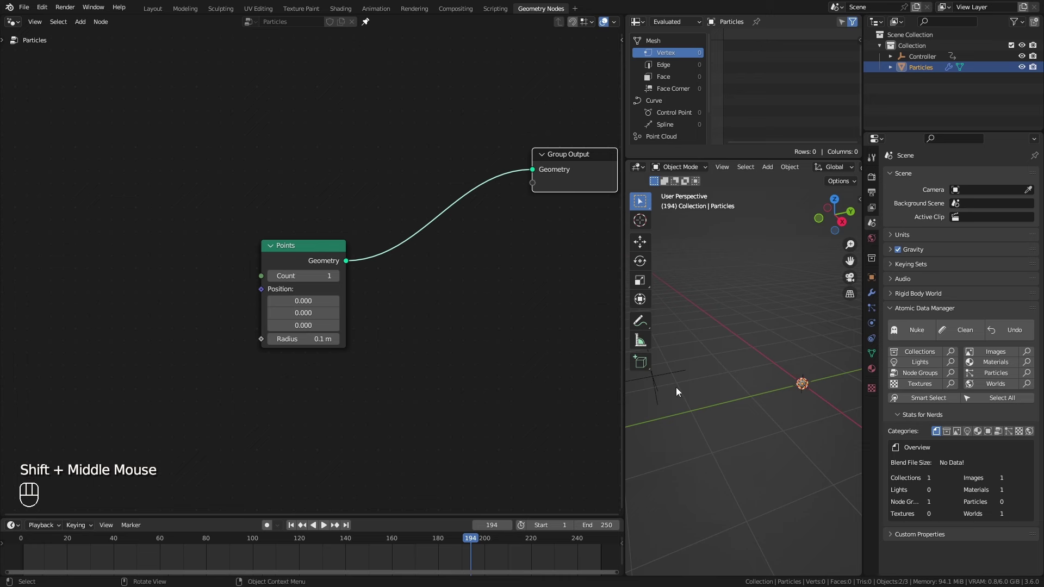
left_click_drag(923, 56, 30, 292)
middle_click_drag(119, 429, 173, 408)
left_click(126, 346)
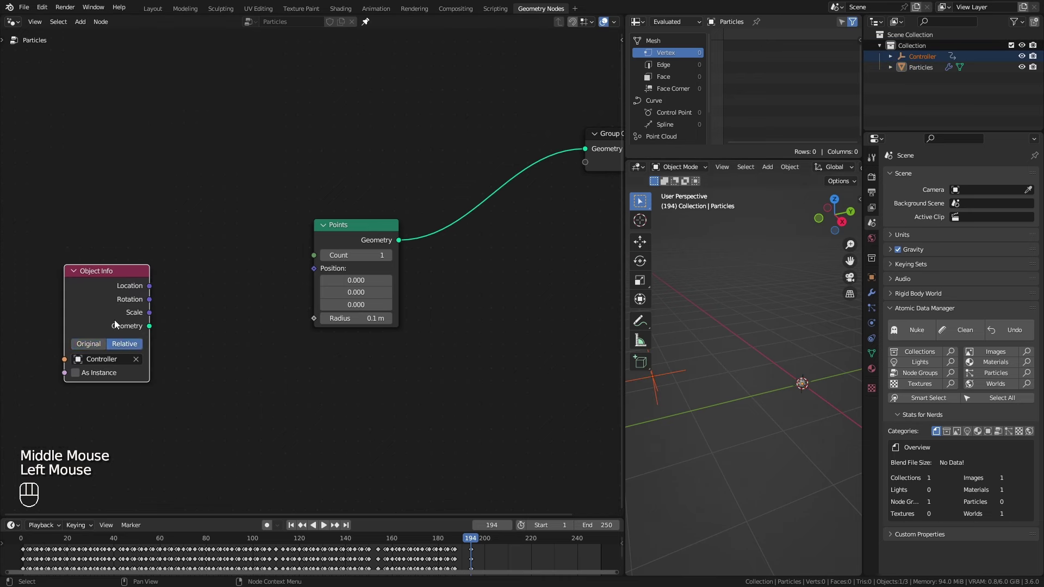
left_click_drag(95, 304, 76, 324)
left_click_drag(130, 305, 157, 283)
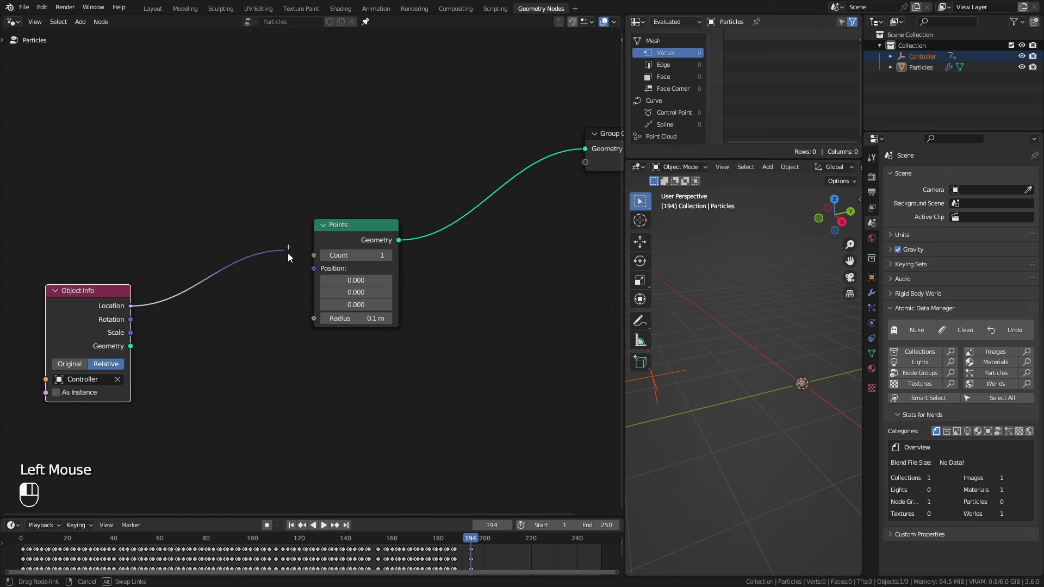
left_click_drag(321, 268, 321, 269)
Step: Play back the animation to check the point against the Controller, and set the Points node's Count to 7
middle_click_drag(786, 433, 754, 439, "shift")
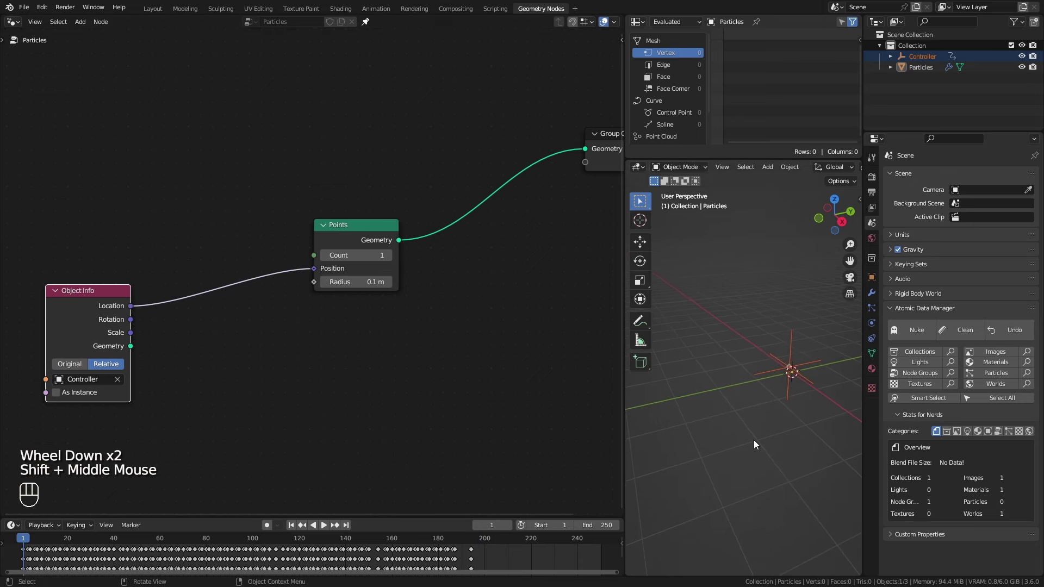
key("space")
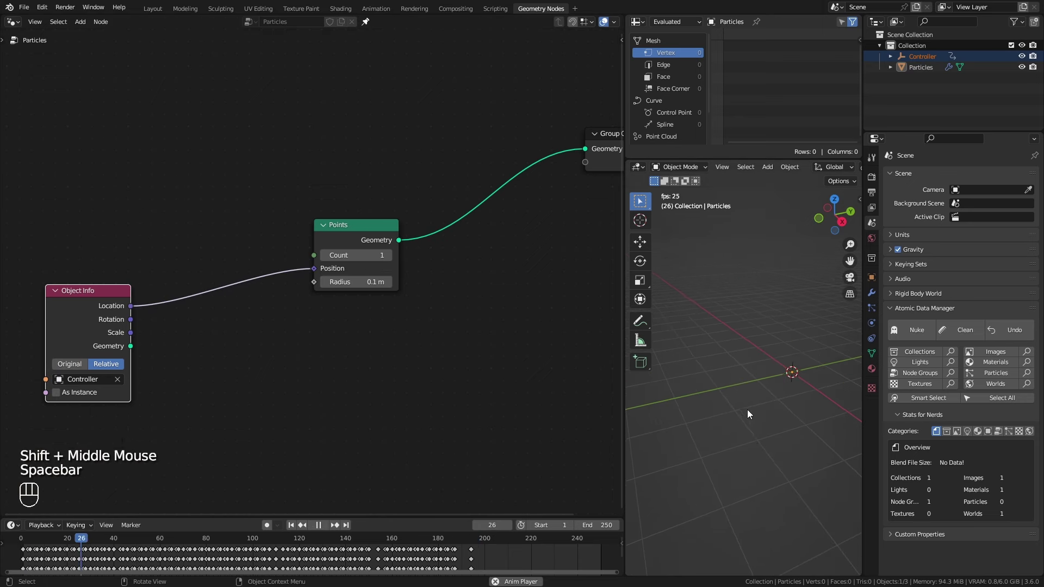
scroll(742, 418, "down", 2)
middle_click_drag(741, 421, 704, 424)
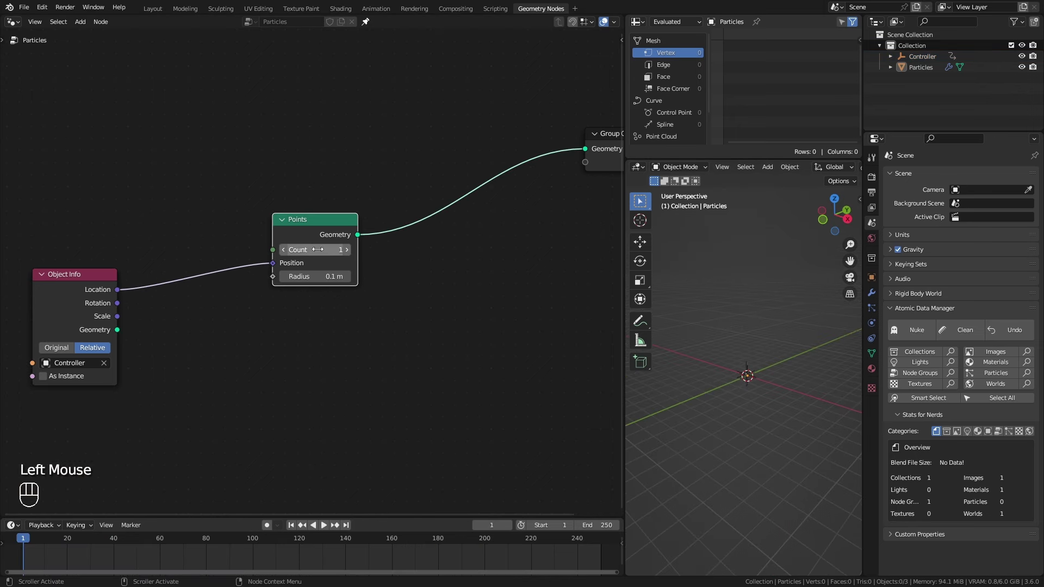
left_click_drag(315, 249, 345, 242)
middle_click_drag(762, 446, 781, 341, "ctrl")
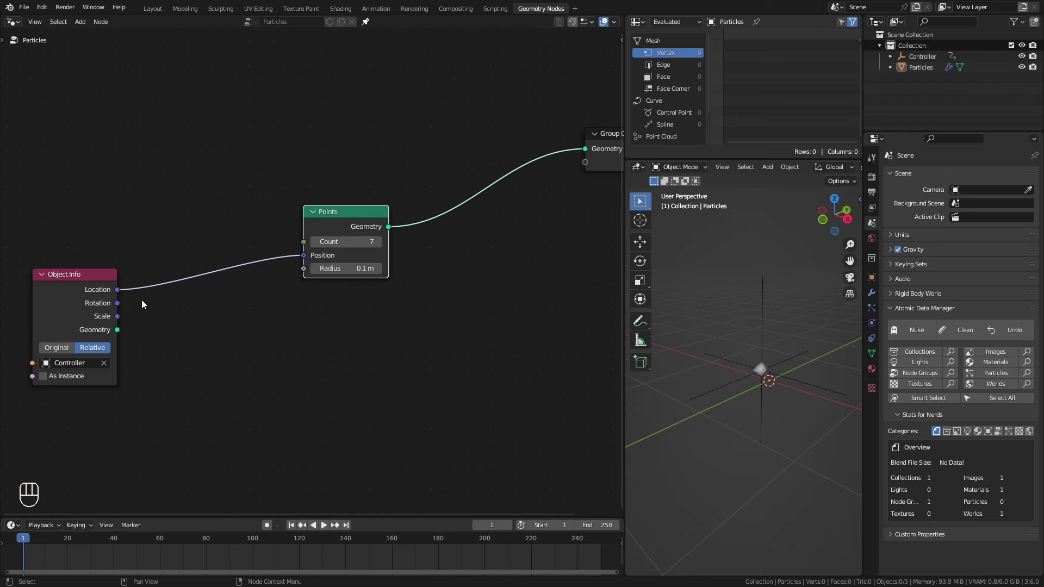
Step: Insert a Vector Math Add node between the Object Info Location and the Points node's Position
left_click_drag(114, 289, 245, 369)
type("add")
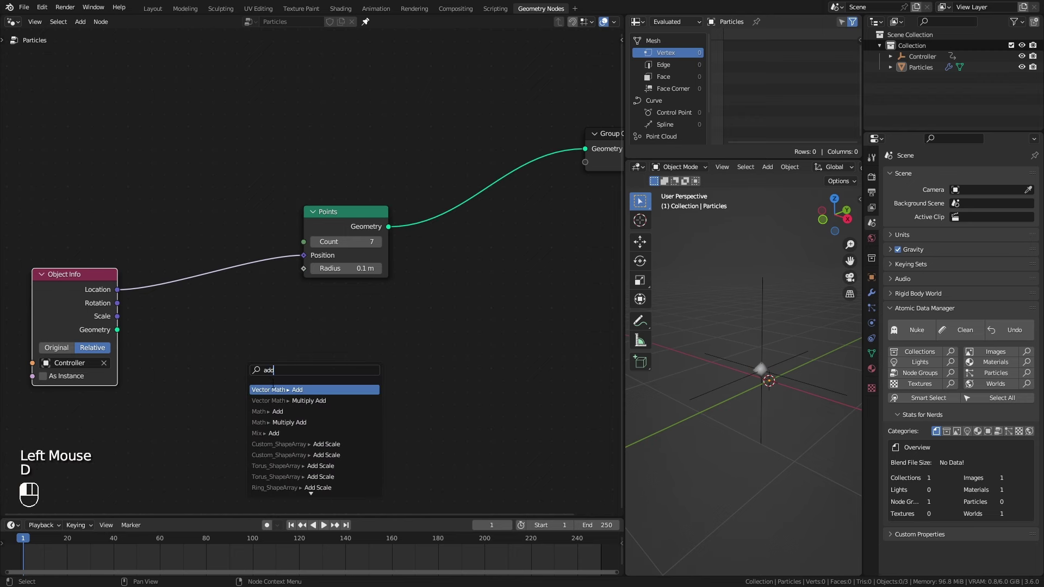
key("Return")
left_click(213, 303)
left_click_drag(280, 307, 303, 256)
Step: Add a vector Random Value node feeding the second input of the Add node
left_click_drag(194, 357, 164, 410)
type("rand")
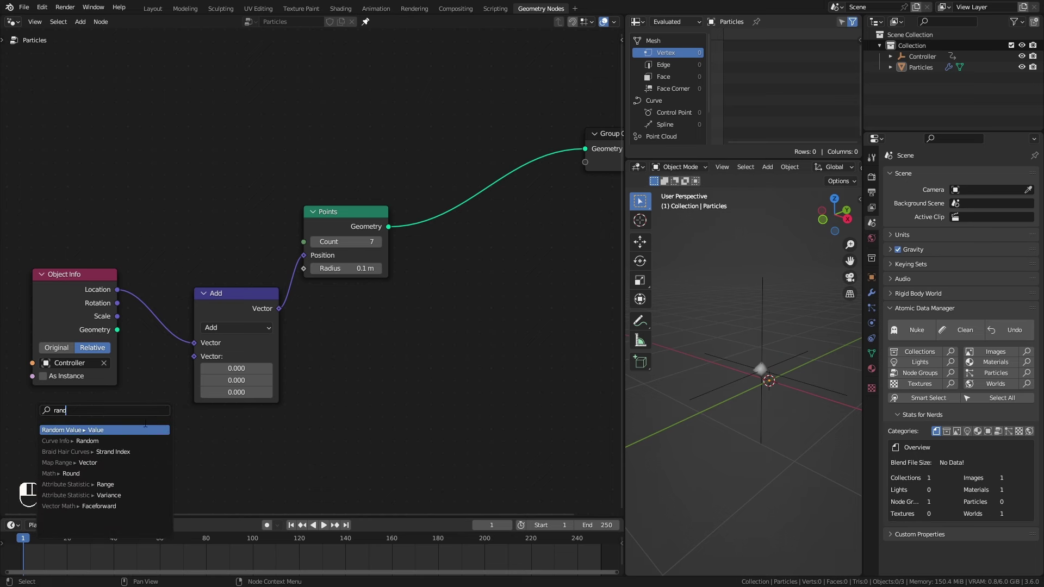
left_click(138, 426)
left_click(249, 401)
Step: Set the Random Value node's Min to -1 on all three axes and place the node below Object Info
middle_click_drag(375, 350, 343, 403, "ctrl")
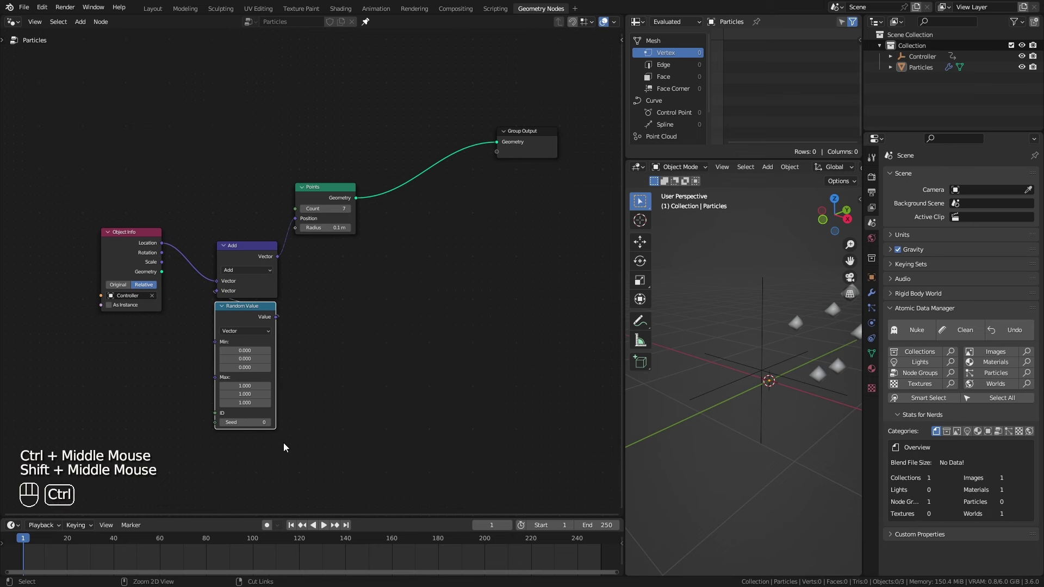
middle_click_drag(284, 447, 287, 412, "ctrl")
left_click(242, 377)
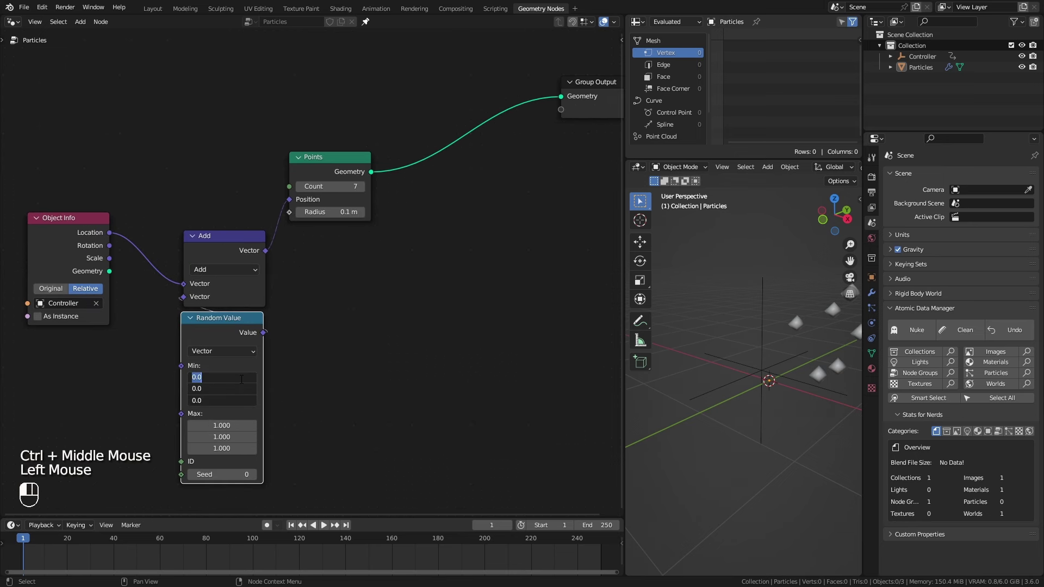
type("-1")
key("Return")
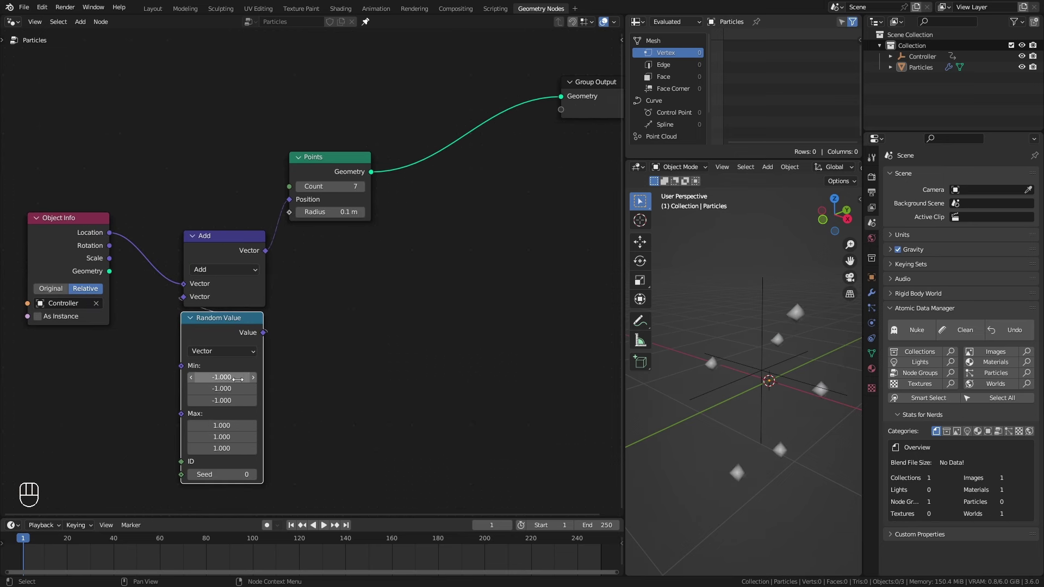
middle_click_drag(770, 348, 766, 435, "ctrl")
left_click_drag(210, 332, 55, 355)
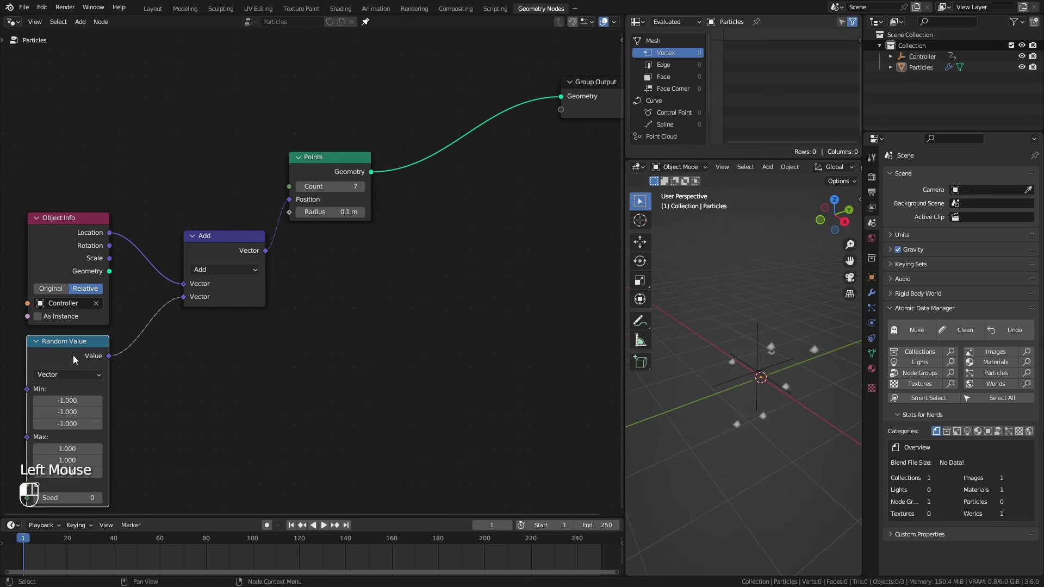
Step: Insert a Vector Math Scale node between the Random Value node and the Add node, placed below Add
middle_click_drag(218, 369, 274, 310)
left_click_drag(166, 297, 282, 345)
type("sca")
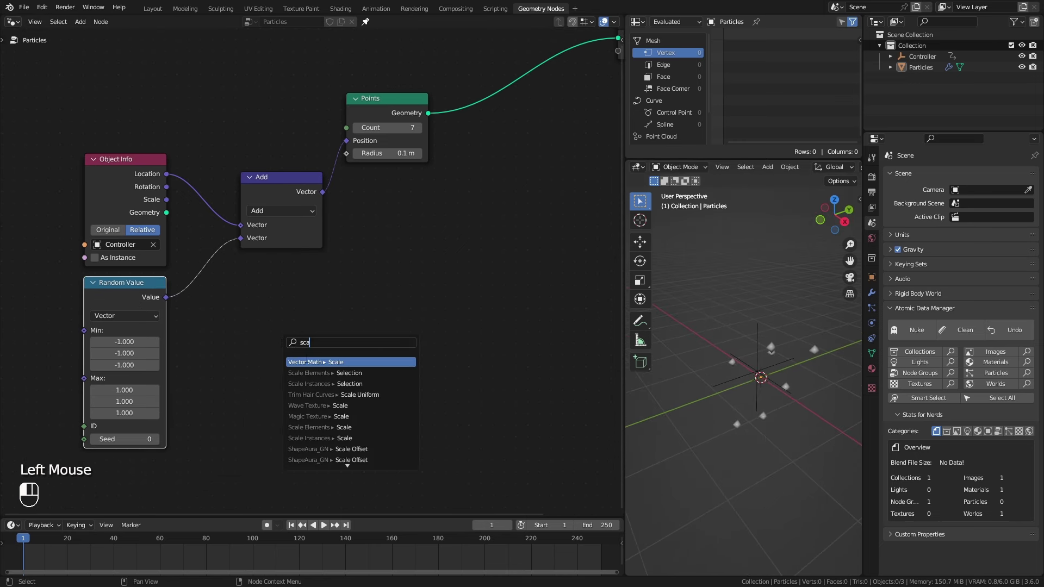
left_click(304, 361)
left_click(223, 313)
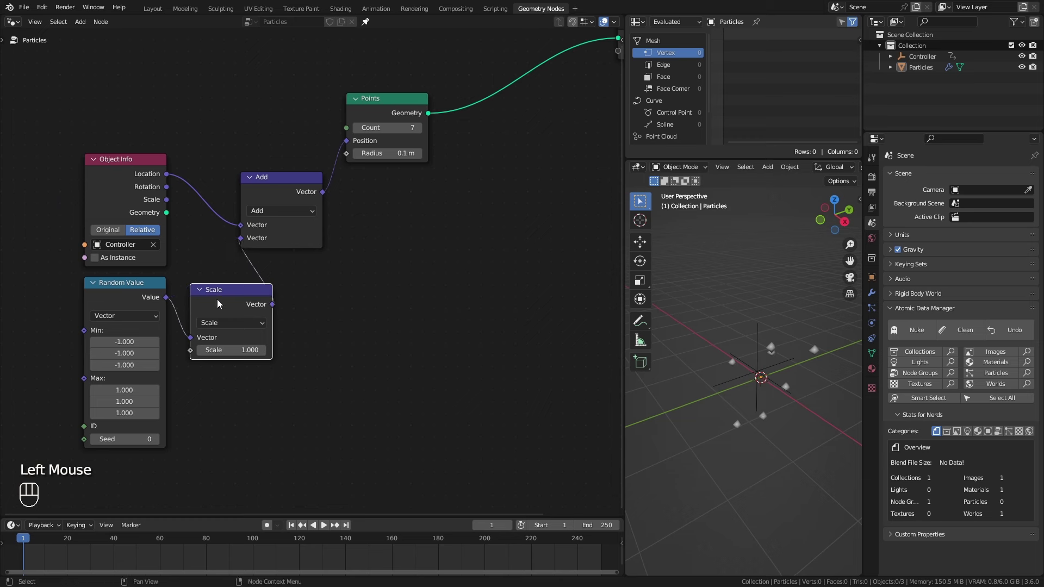
left_click_drag(232, 303, 272, 279)
Step: Set the Scale node's Scale to 0.09 and the Random Value node's Seed to 5
left_click_drag(283, 328, 243, 329, "shift")
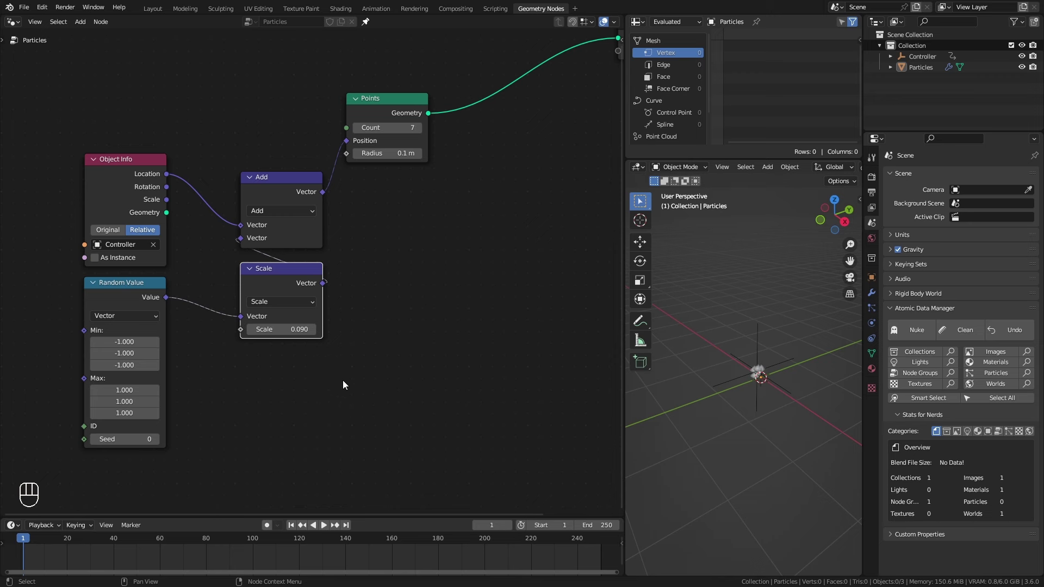
left_click_drag(139, 443, 163, 444)
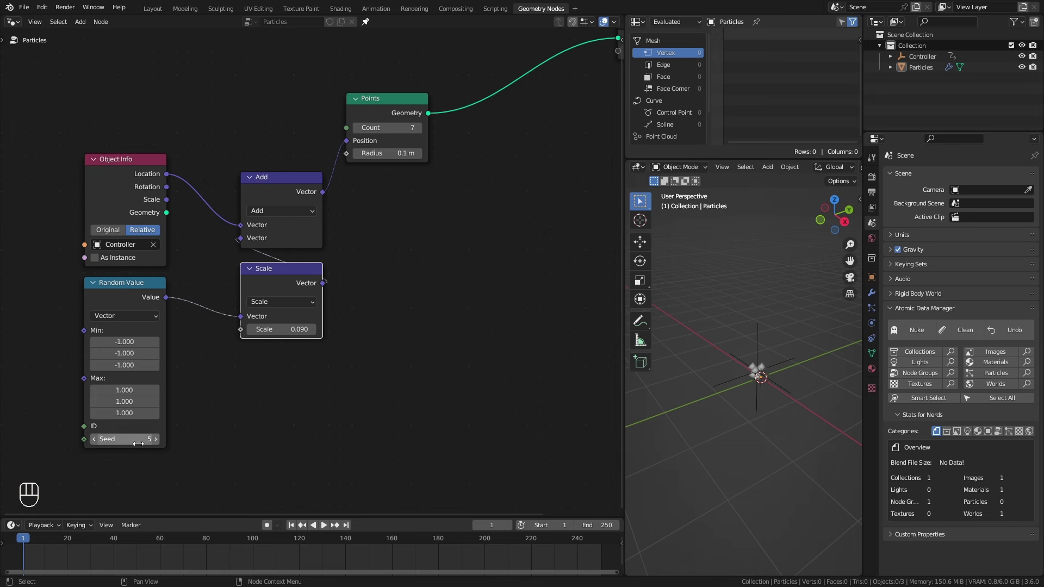
Step: Add a Simulation Zone and arrange its input and output nodes above the link from Points to Group Output
middle_click_drag(435, 242, 312, 296)
left_click_drag(517, 93, 582, 135)
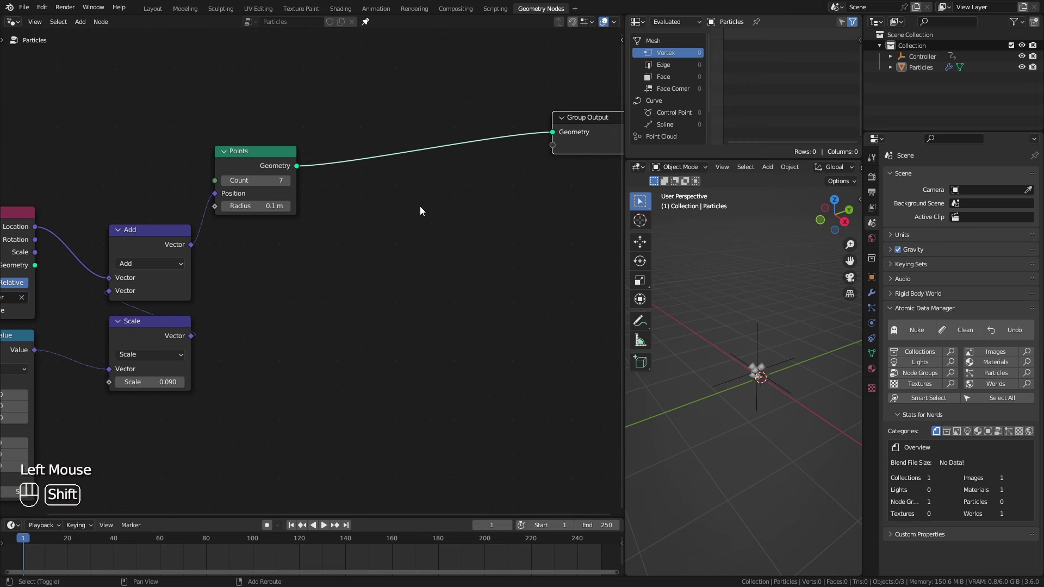
key("shift+a")
mouse_move(403, 236)
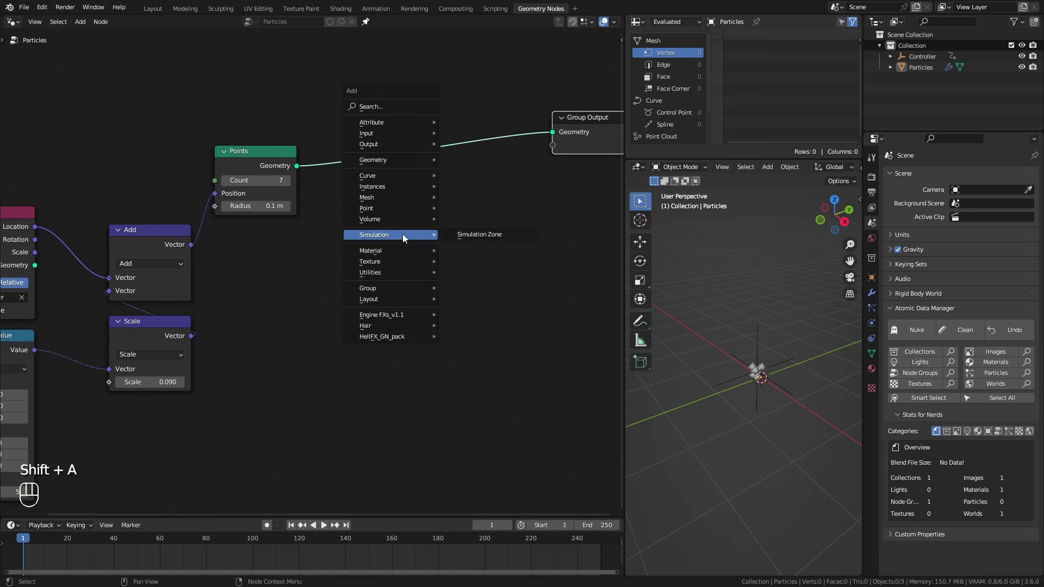
left_click(471, 236)
left_click(424, 201)
middle_click_drag(467, 203, 337, 258)
left_click_drag(463, 186, 563, 125)
left_click_drag(230, 284, 128, 83)
left_click_drag(424, 276, 451, 69)
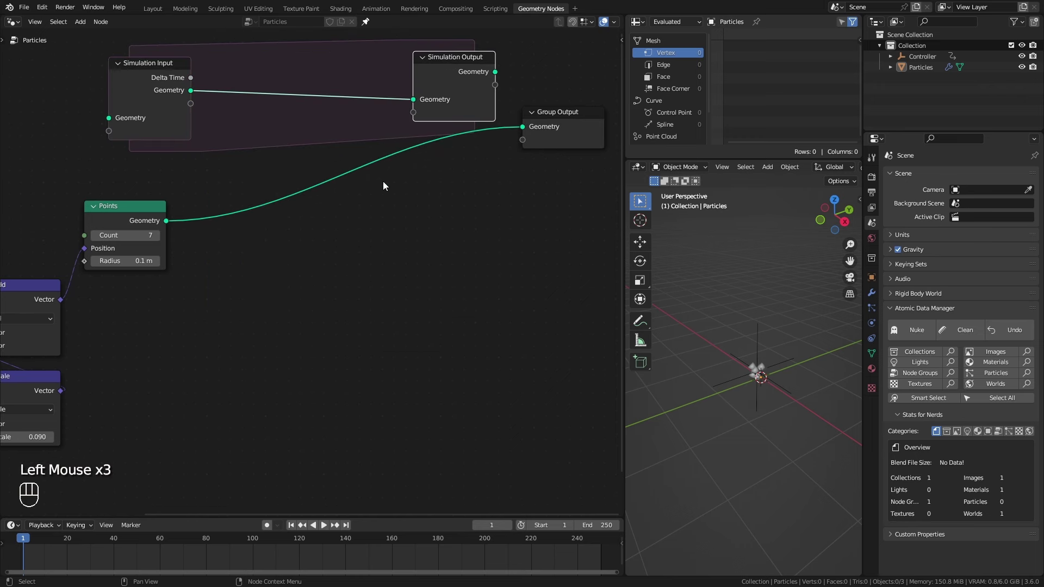
Step: Insert a Join Geometry node between Simulation Input and Simulation Output, and connect the Points node's Geometry to it
key("shift+a")
mouse_move(311, 134)
left_click(408, 188)
left_click(234, 65)
middle_click_drag(289, 186, 357, 206)
left_click_drag(234, 239, 305, 120)
Step: Connect the Simulation Output's Geometry to the Group Output and space the Group Output away from the zone
middle_click_drag(388, 156, 275, 178)
left_click_drag(449, 114, 478, 169)
left_click_drag(507, 174, 538, 170)
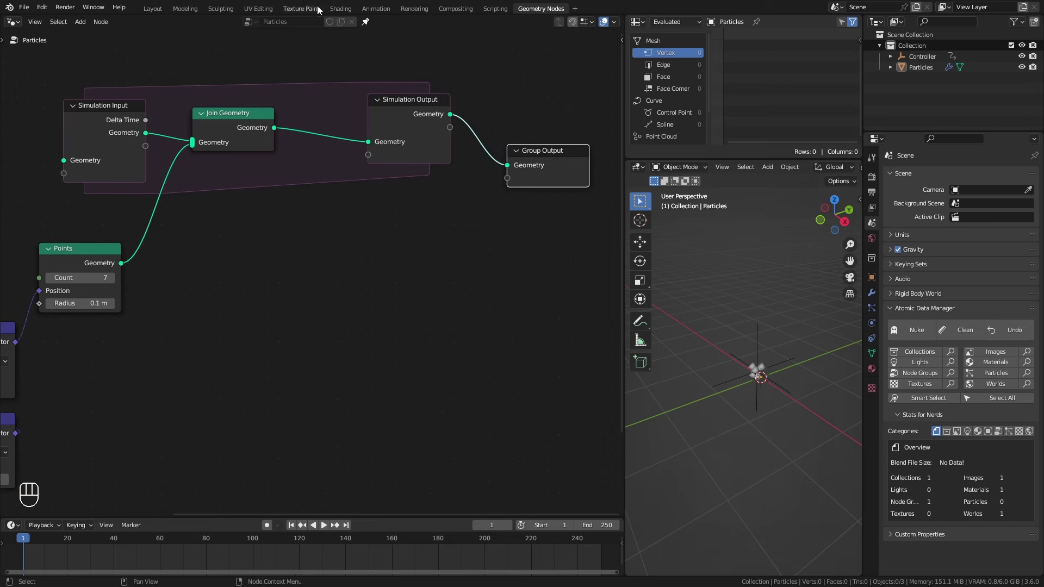
Step: Play the animation in the Layout workspace and examine the particle trail from several angles
left_click(158, 9)
key("space")
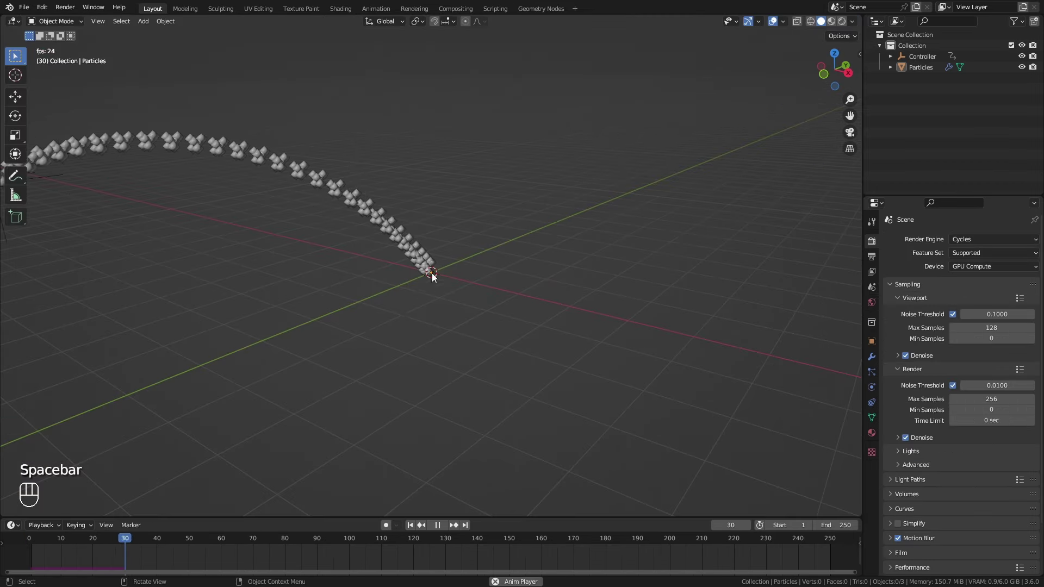
middle_click_drag(429, 275, 411, 292, "ctrl")
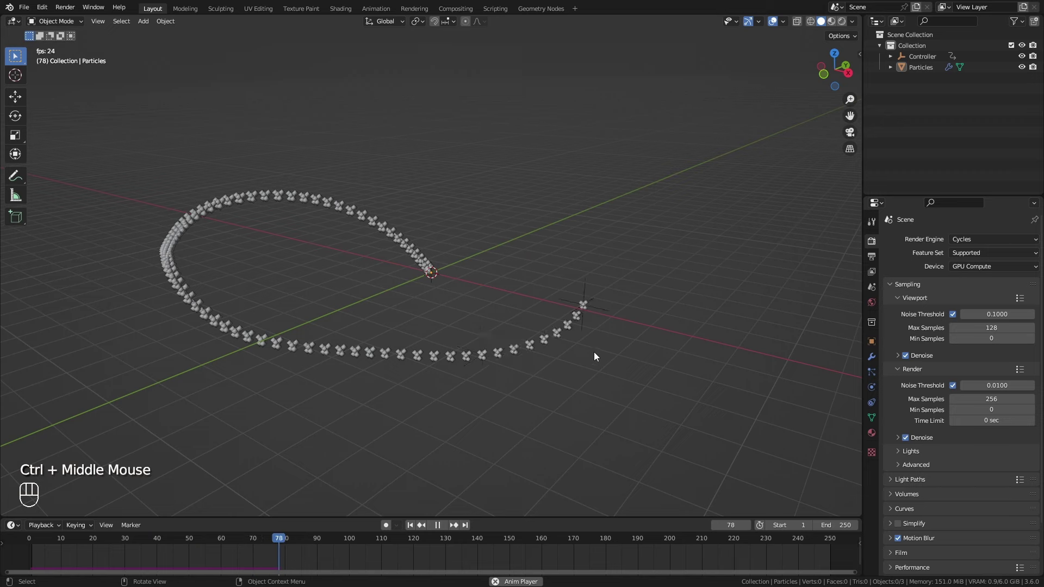
middle_click_drag(660, 364, 426, 360)
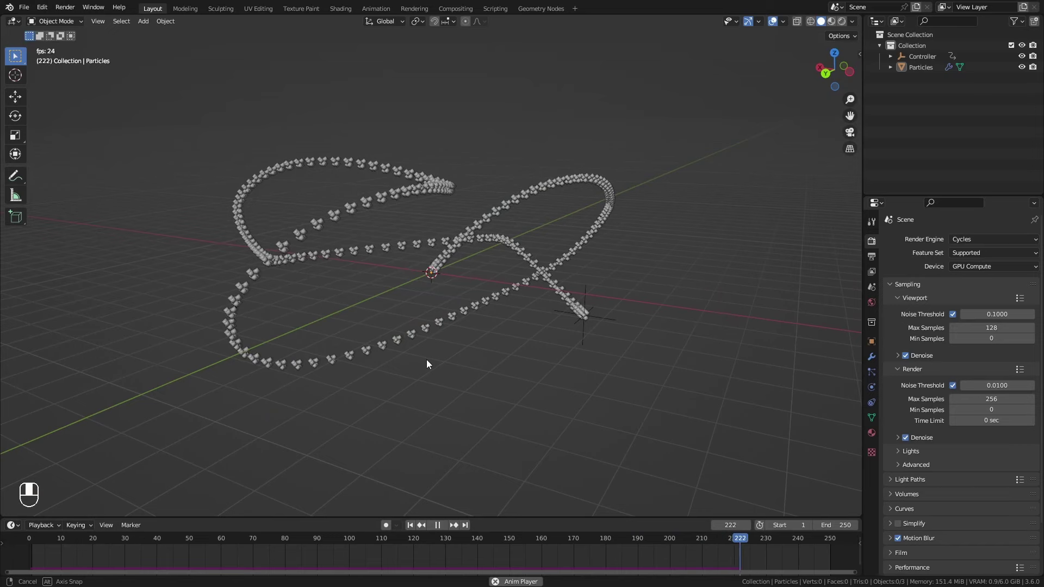
middle_click_drag(161, 329, 217, 324)
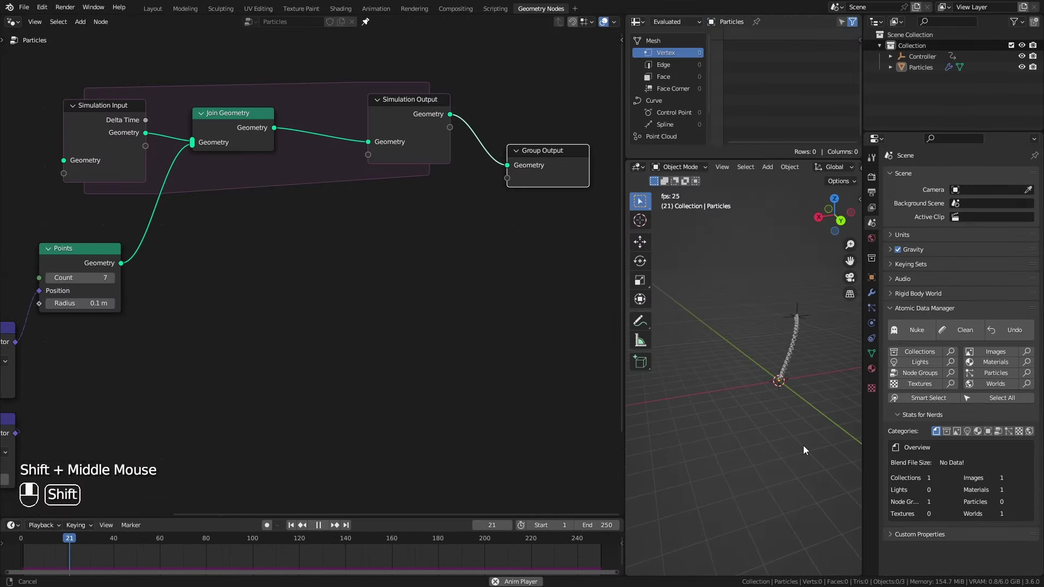
Step: Hide the toolbar and the gizmos in the Geometry Nodes workspace's 3D viewport
middle_click_drag(804, 446, 801, 445, "shift")
key("t")
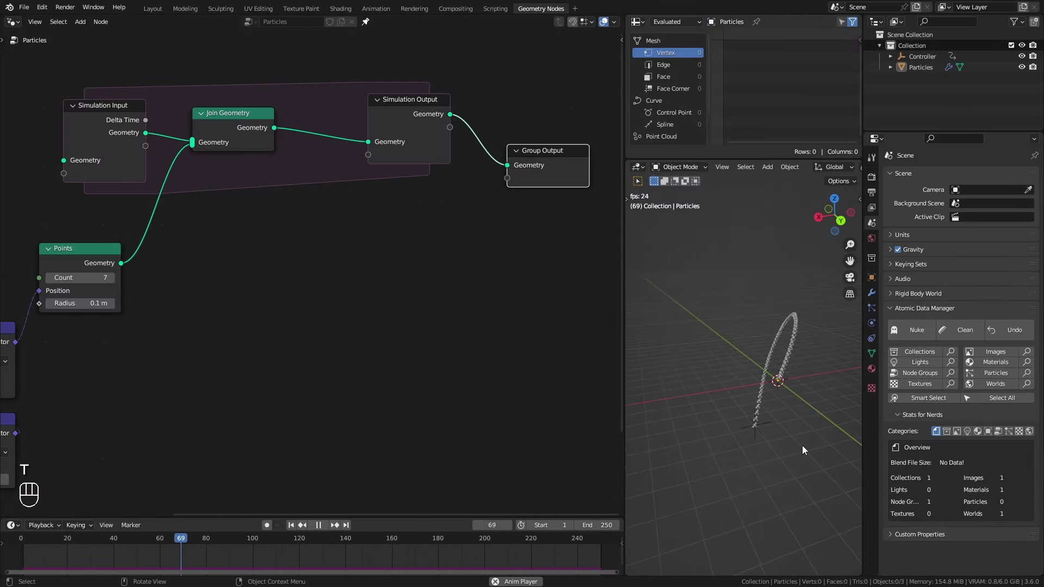
scroll(808, 167, "down", 5)
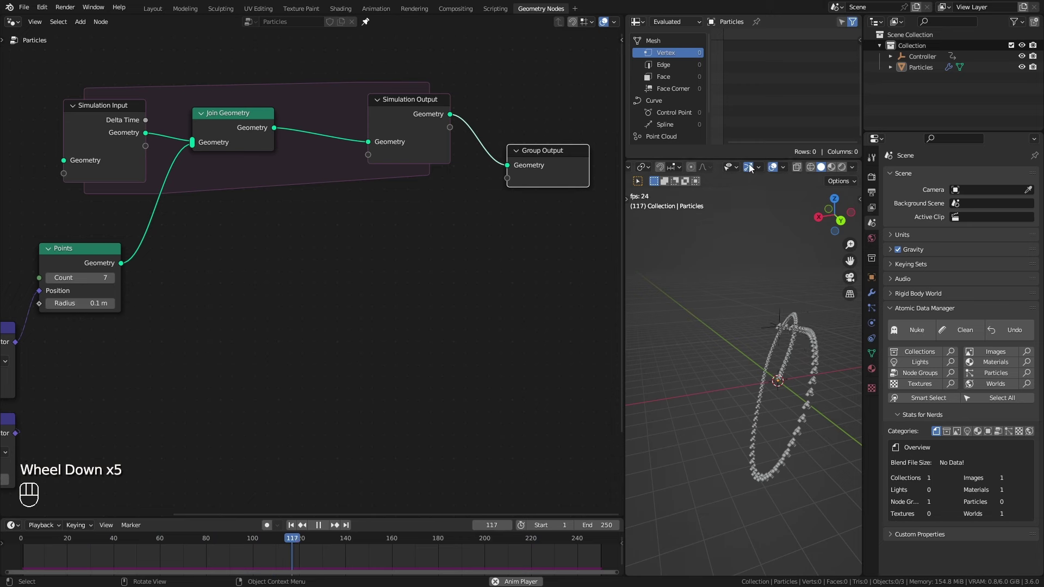
left_click(749, 167)
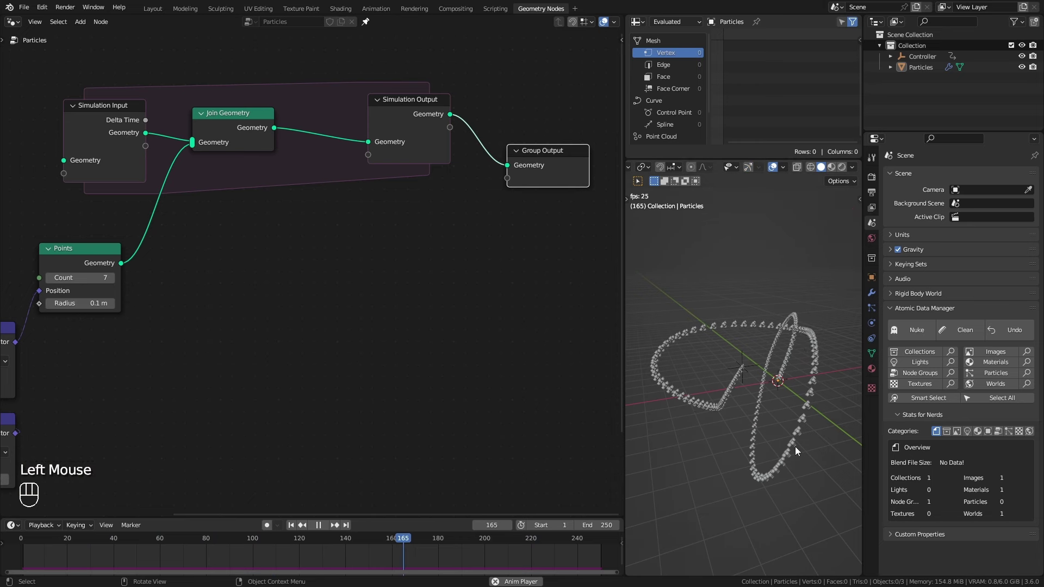
Step: Add a Scene Time node feeding its Frame output into the Random Value node's Seed, placed below that node
middle_click_drag(148, 383, 356, 321)
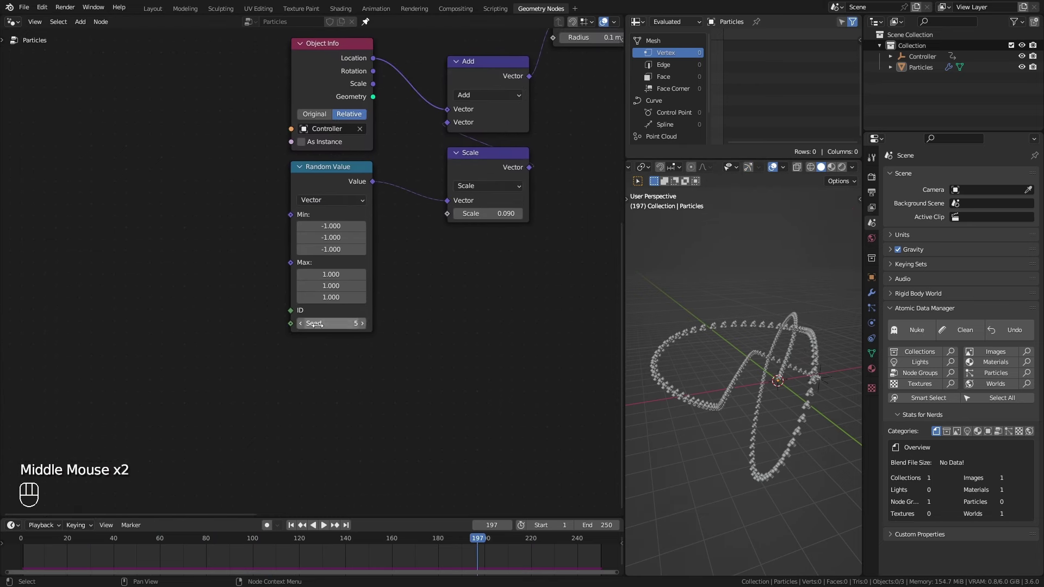
left_click_drag(291, 324, 221, 366)
type("scene")
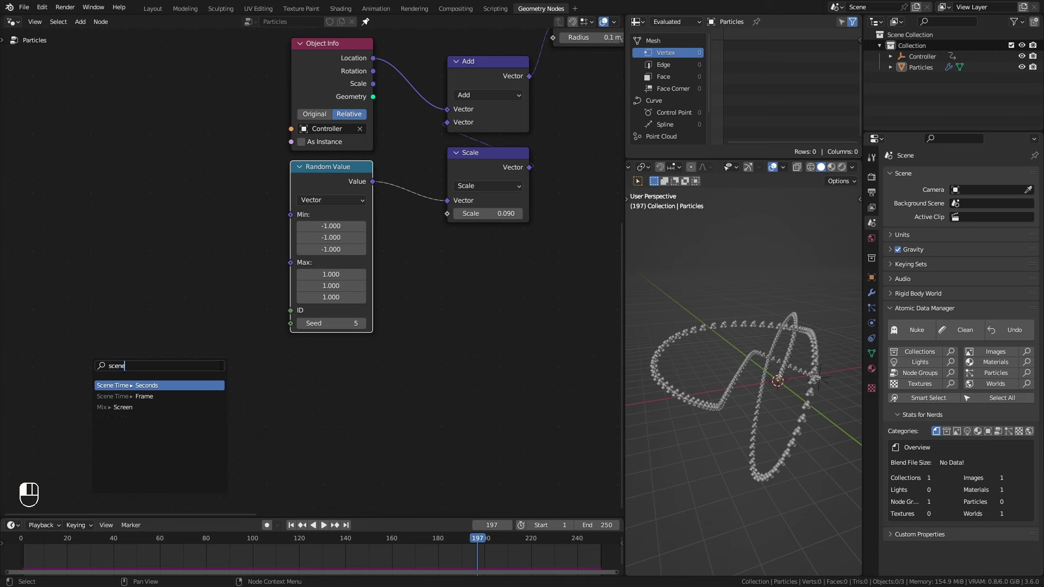
left_click(164, 397)
left_click(324, 381)
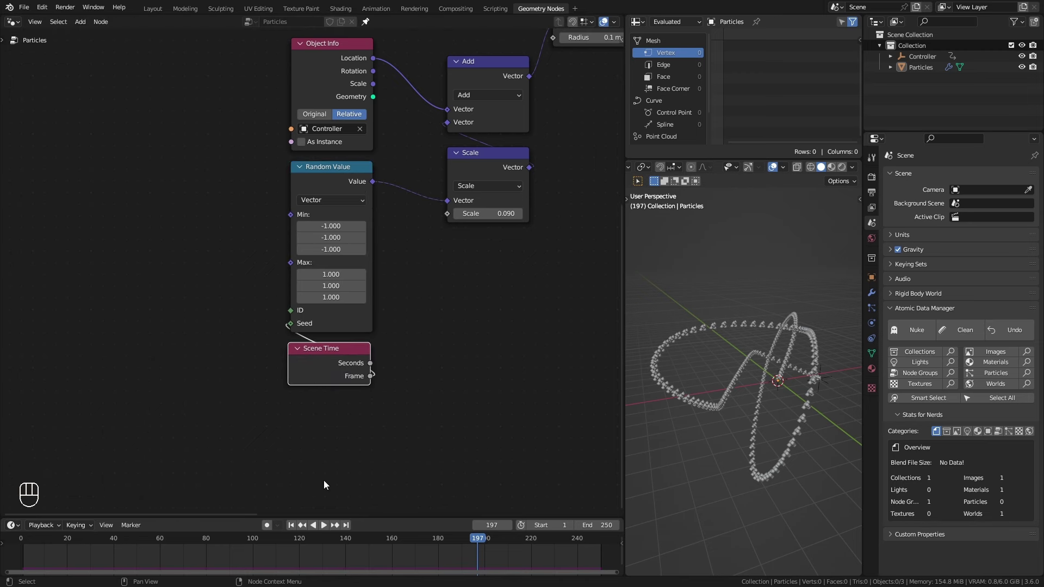
Step: Replay the animation from frame 1 to check the randomized particle trail
left_click(291, 524)
middle_click_drag(442, 357, 323, 417, "shift")
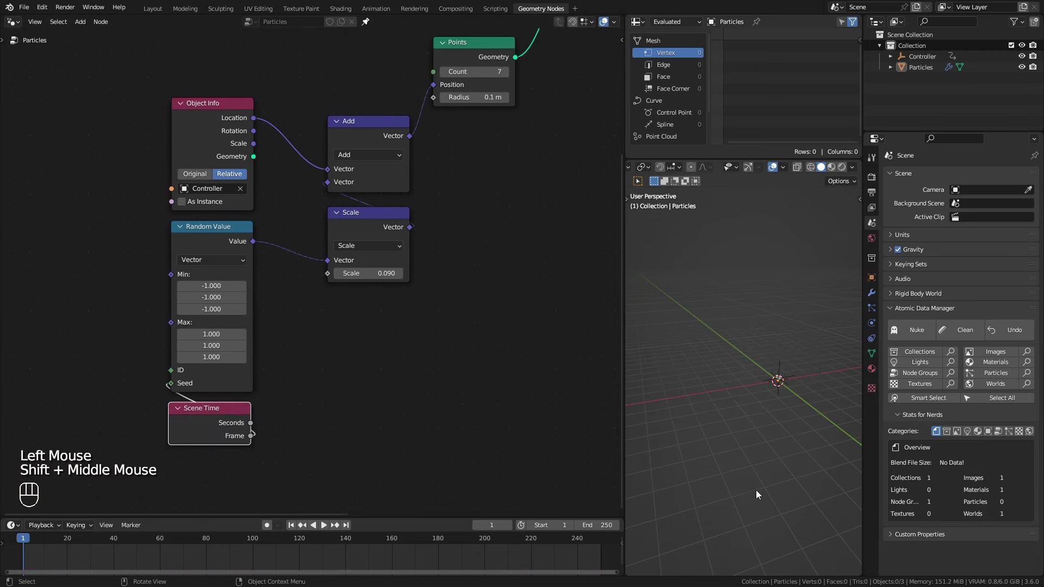
key("space")
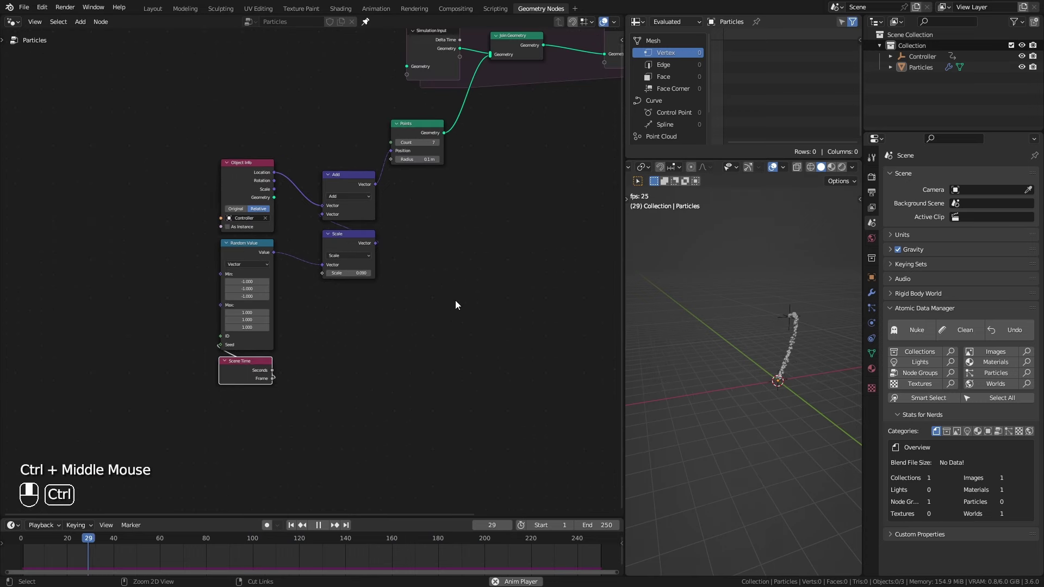
Step: Move the Group Output and Simulation Output nodes farther from Join Geometry to widen the simulation zone
middle_click_drag(521, 193, 187, 321)
middle_click_drag(305, 278, 369, 223, "ctrl")
left_click_drag(401, 205, 529, 157)
left_click_drag(290, 150, 417, 139)
middle_click_drag(251, 276, 335, 263)
middle_click_drag(332, 297, 337, 273, "ctrl")
Step: Insert a Set Position node between Join Geometry and Simulation Output, with a Z offset of 0.01 m
key("shift+a")
mouse_move(367, 164)
mouse_move(441, 187)
left_click(514, 197)
left_click(334, 78)
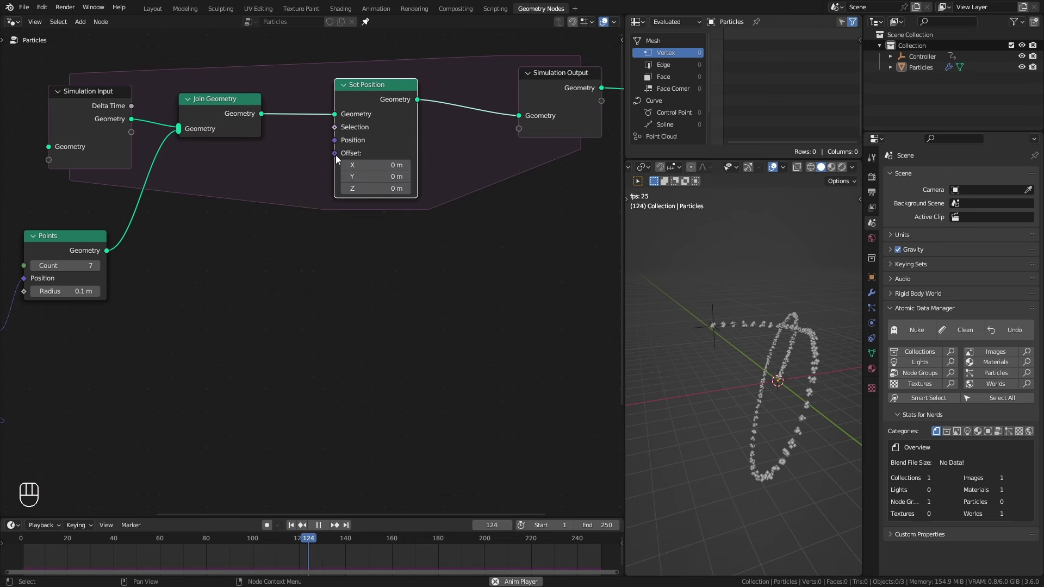
left_click(383, 187)
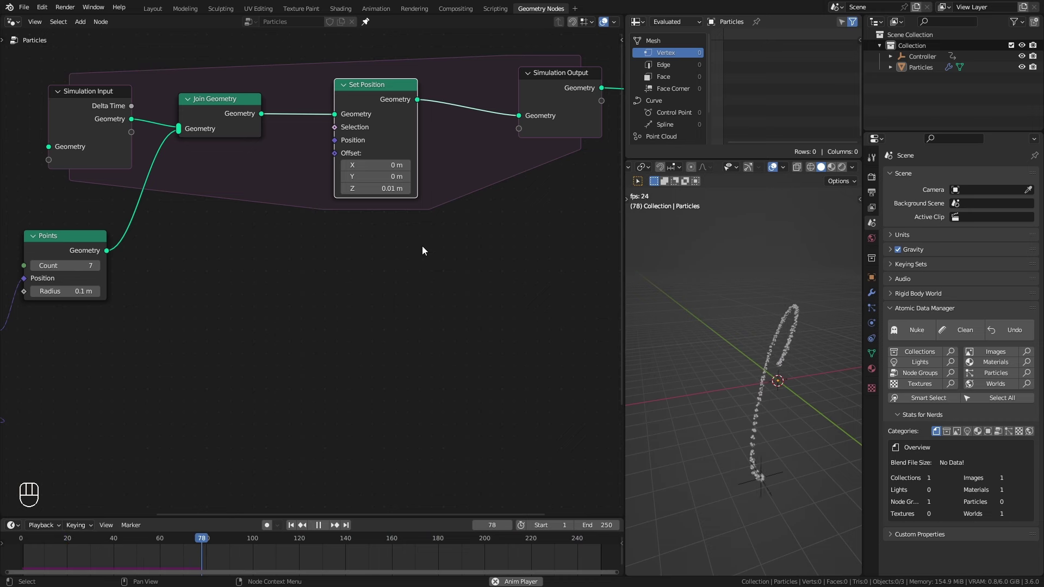
Step: Add a Vector Math Add node feeding the Set Position node's Offset and place it below that node
left_click_drag(335, 157, 358, 300)
type("add")
left_click(359, 303)
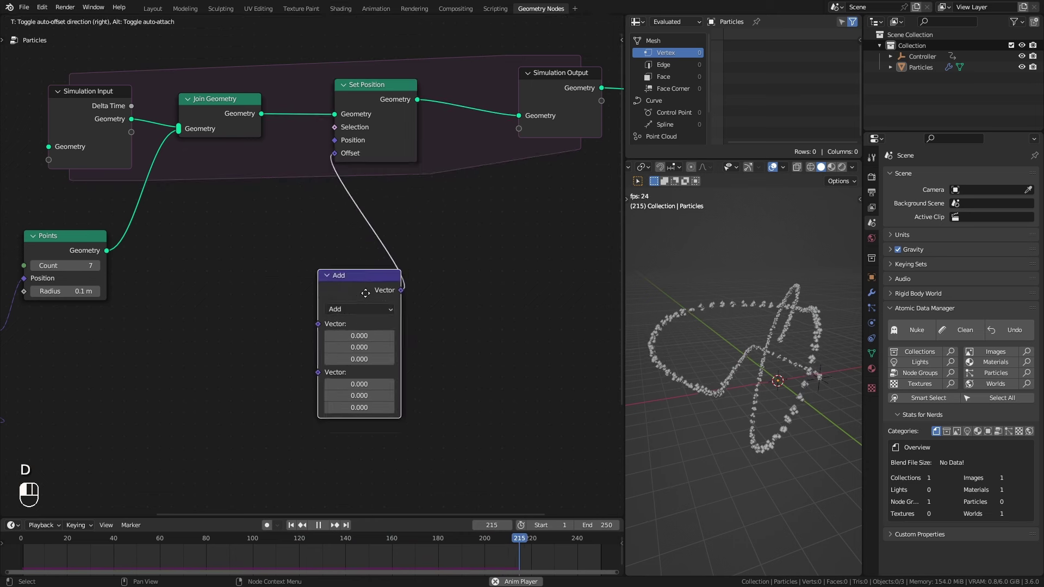
left_click(375, 200)
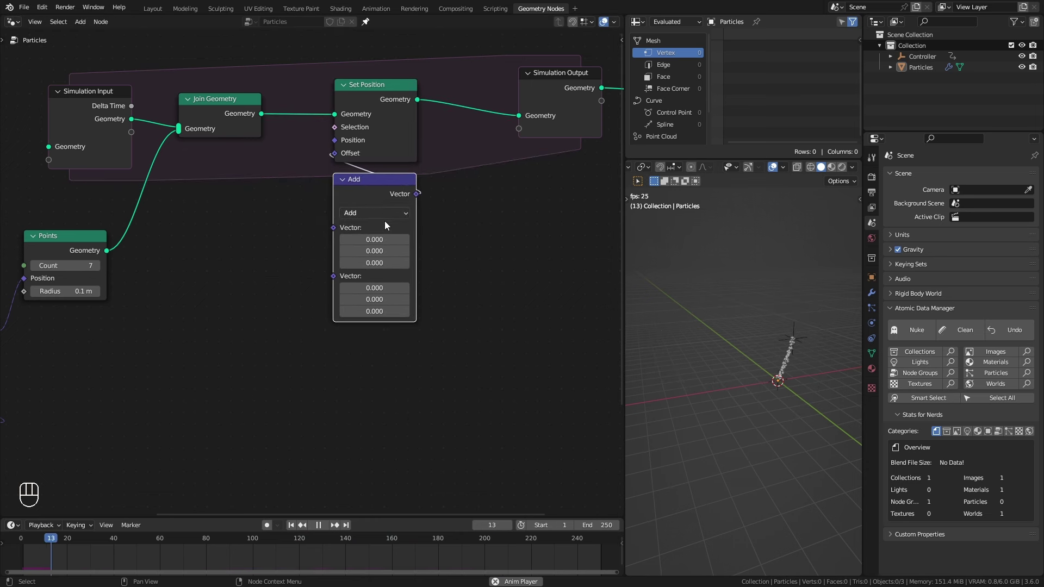
Step: Set the Z component of the Add node's first vector to -0.05 and replay the simulation from the start
left_click(386, 260)
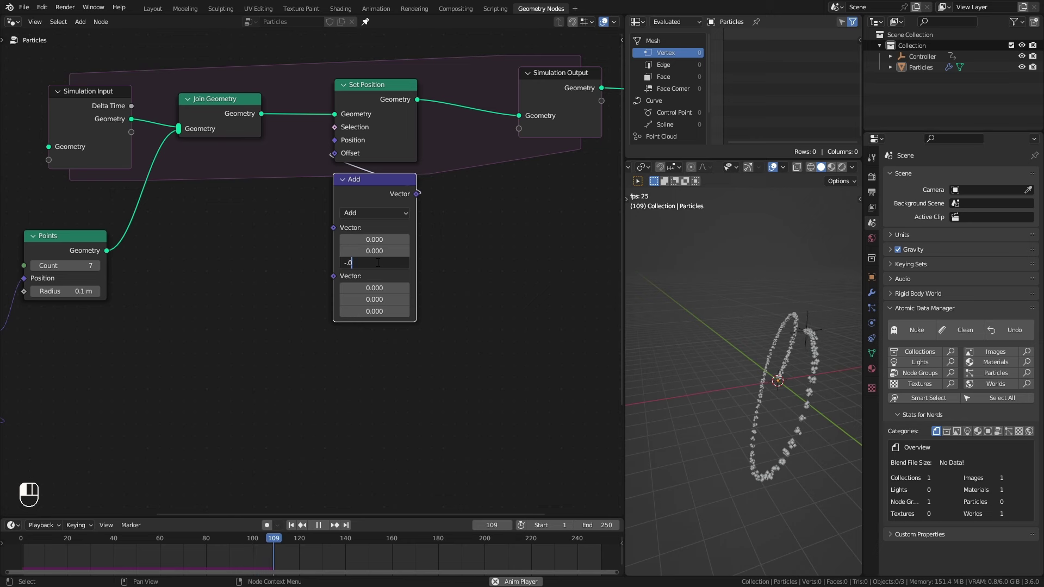
key("Return")
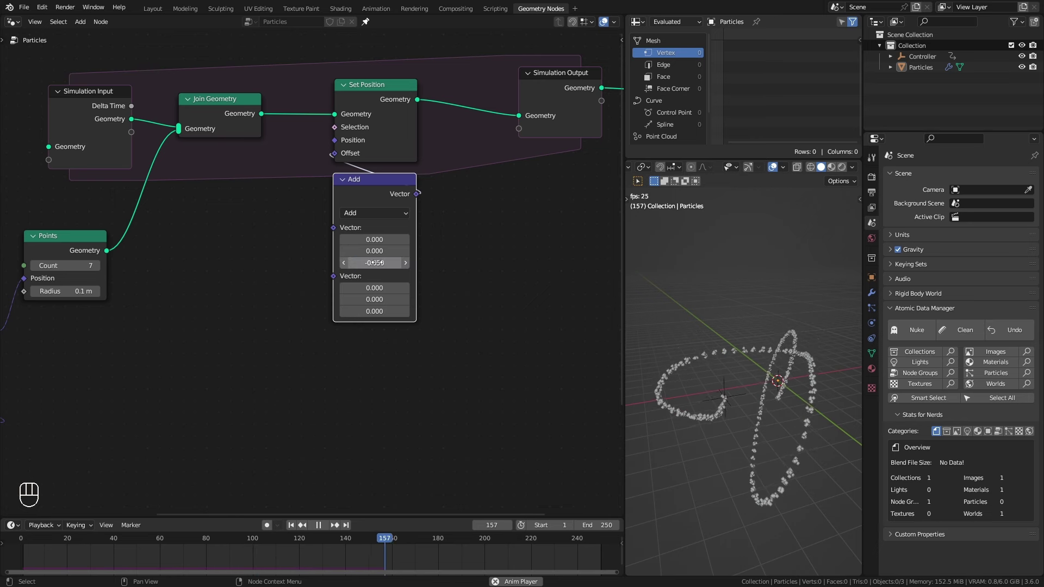
left_click(291, 525)
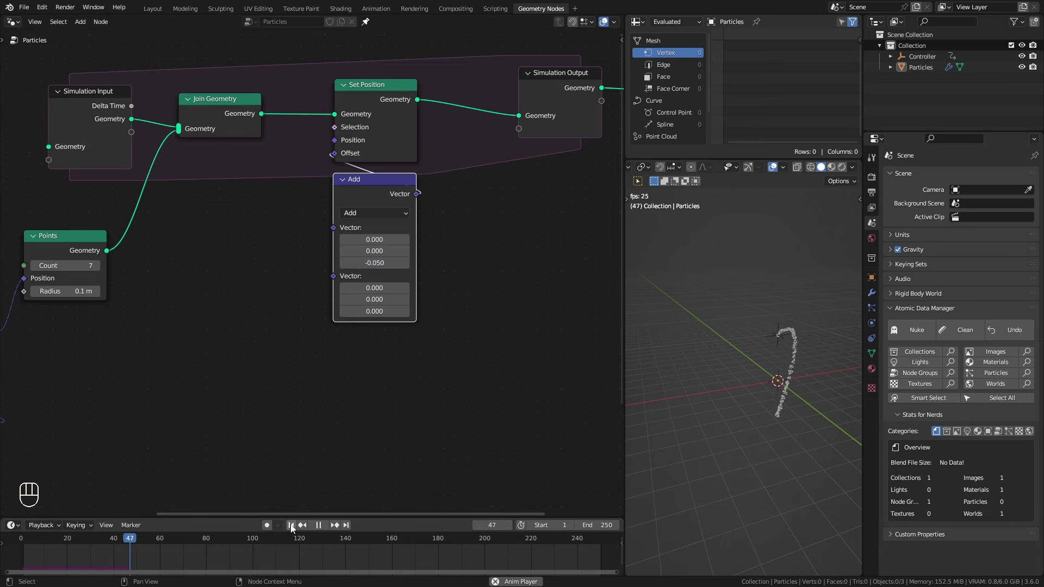
Step: Add a Vector Math Scale node feeding the Add node's second vector, placed below the Add node
middle_click_drag(350, 422, 373, 361)
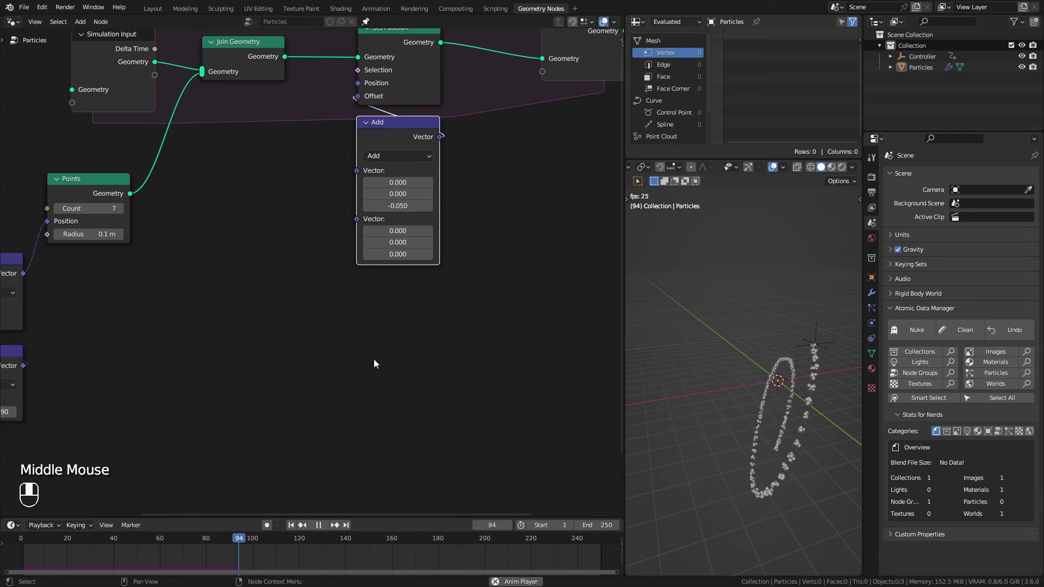
left_click_drag(357, 219, 316, 275)
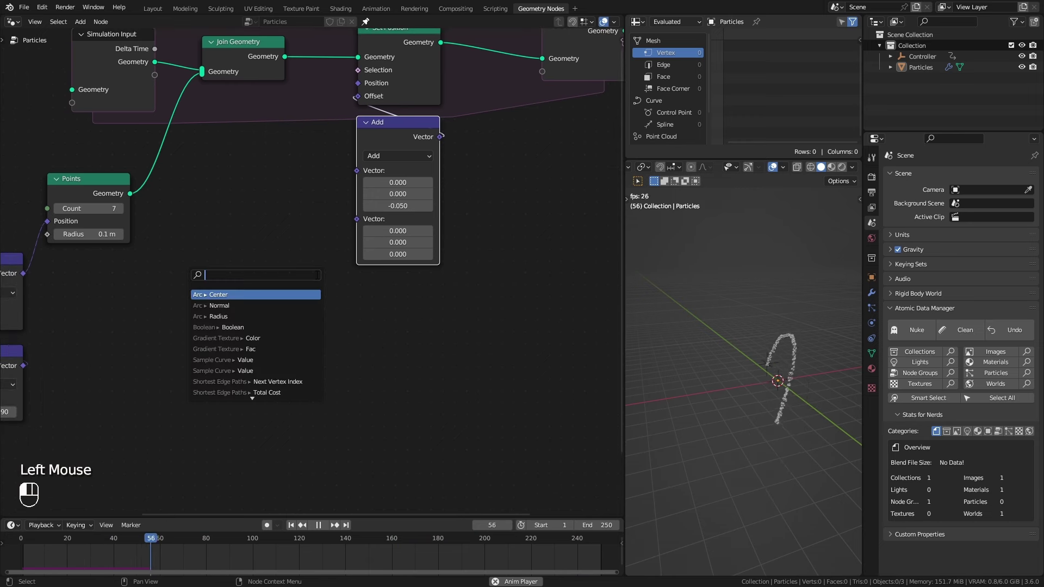
type("sca")
key("Return")
left_click(426, 267)
Step: Add a vector Random Value node feeding the new Scale node's Vector input and place it beside that node
middle_click_drag(401, 324, 418, 309)
left_click_drag(375, 277, 285, 309)
type("ran")
left_click(190, 339)
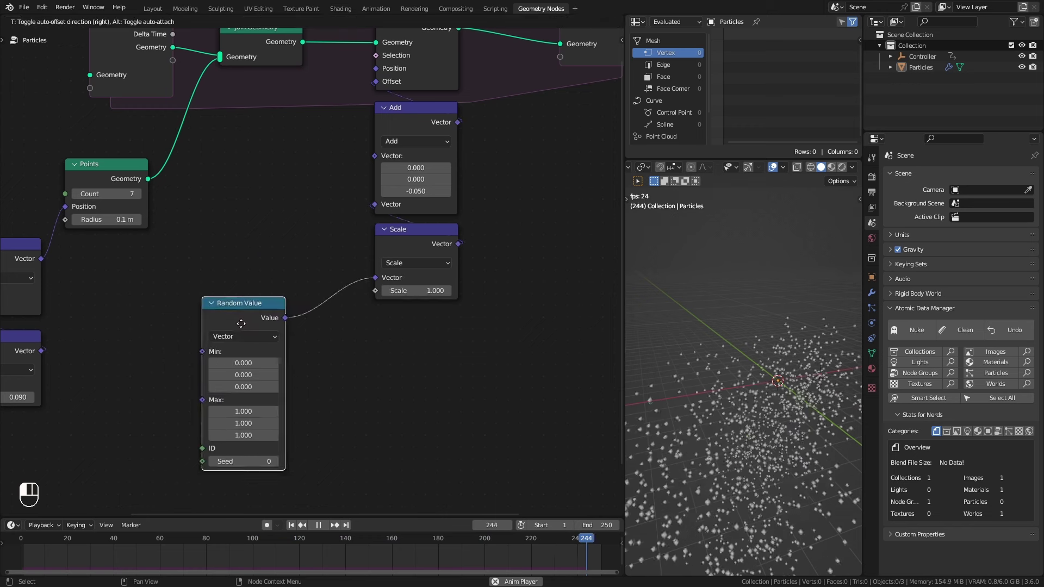
left_click(315, 282)
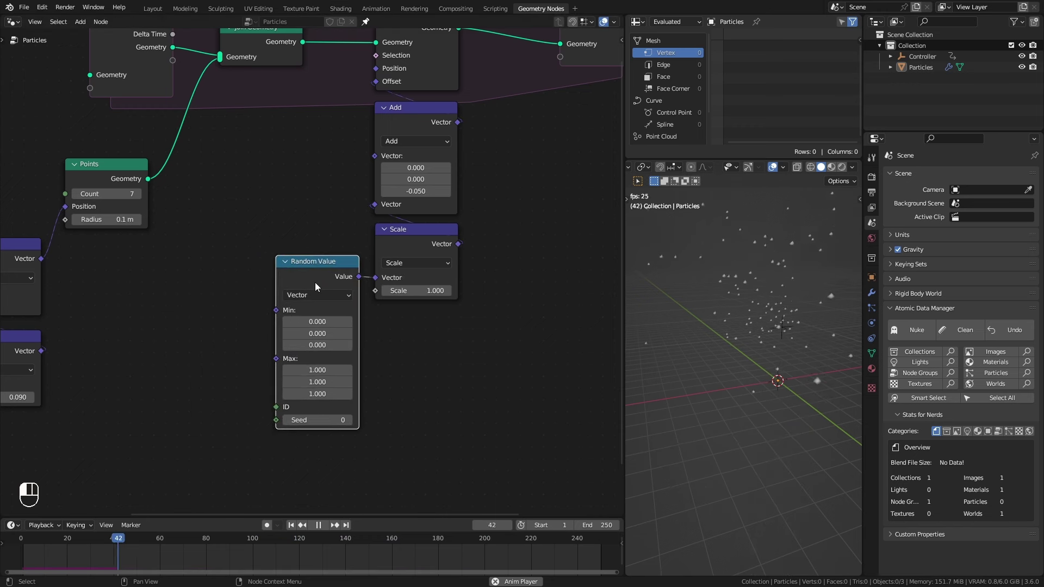
Step: Set the new Random Value node's Min to -1 on all three axes
middle_click_drag(732, 329, 731, 367, "ctrl")
middle_click_drag(801, 423, 789, 421)
left_click_drag(328, 319, 327, 346)
type("-1")
key("Return")
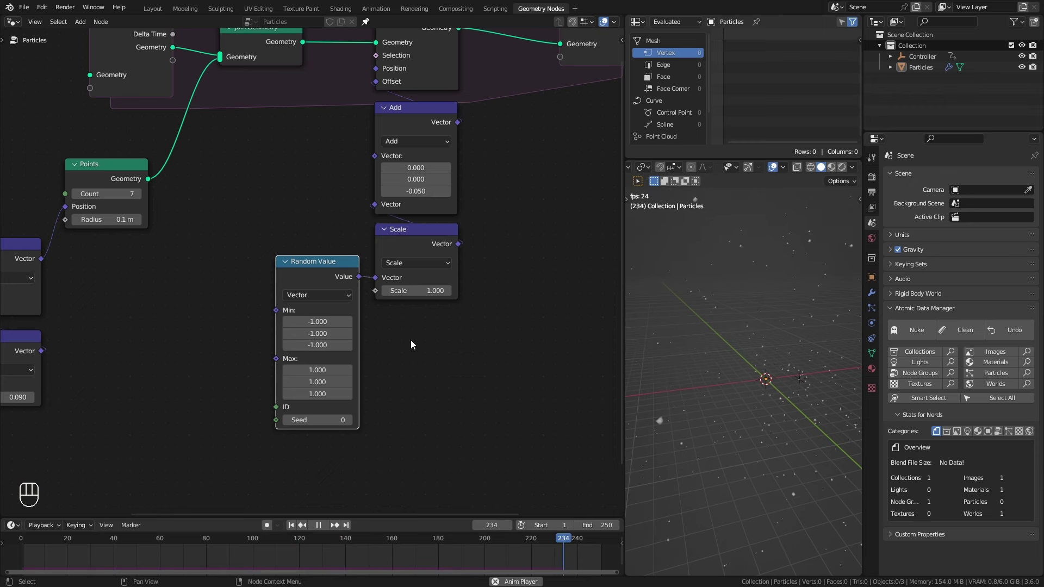
Step: Set the offset Scale node's Scale to 0.1 and replay the simulation to check the particle spread
left_click(423, 290)
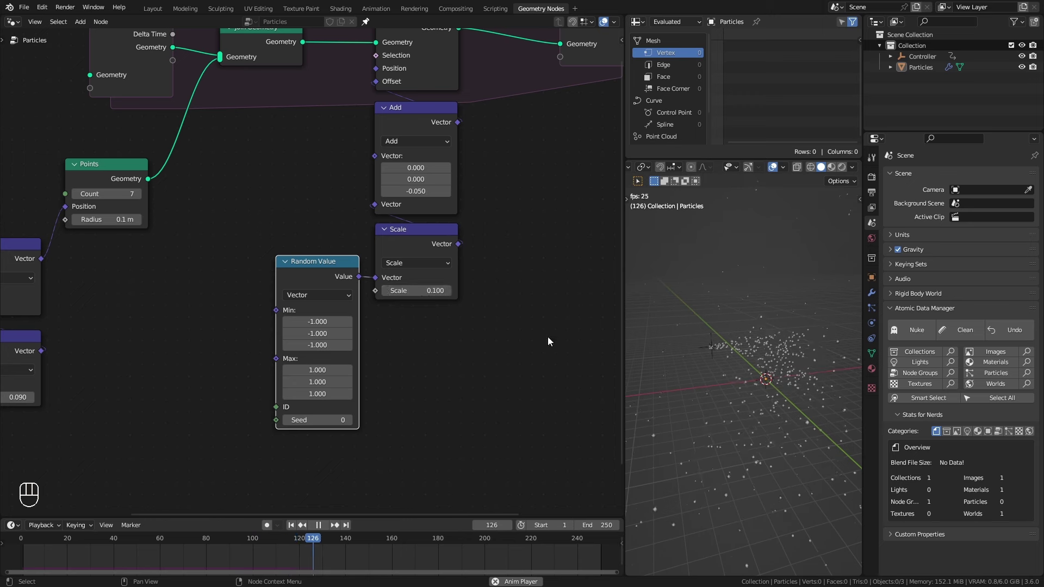
left_click(292, 525)
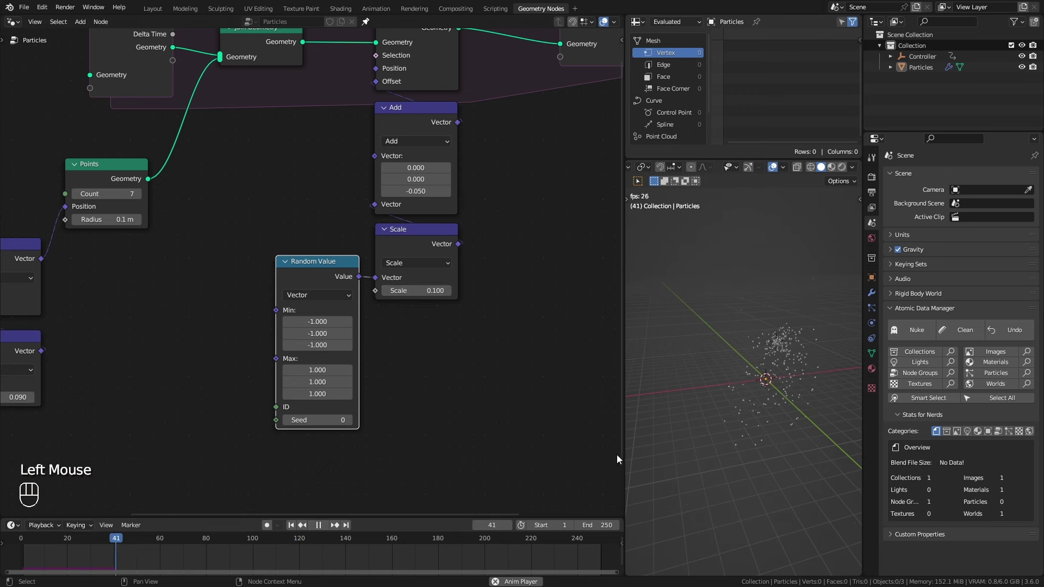
middle_click_drag(749, 477, 768, 468, "ctrl")
Step: Set the offset Scale to 0.04 and the Add node's first-vector Z to -0.02, replaying from the start
left_click_drag(423, 290, 402, 291, "shift")
left_click_drag(419, 191, 431, 191, "shift")
left_click(291, 525)
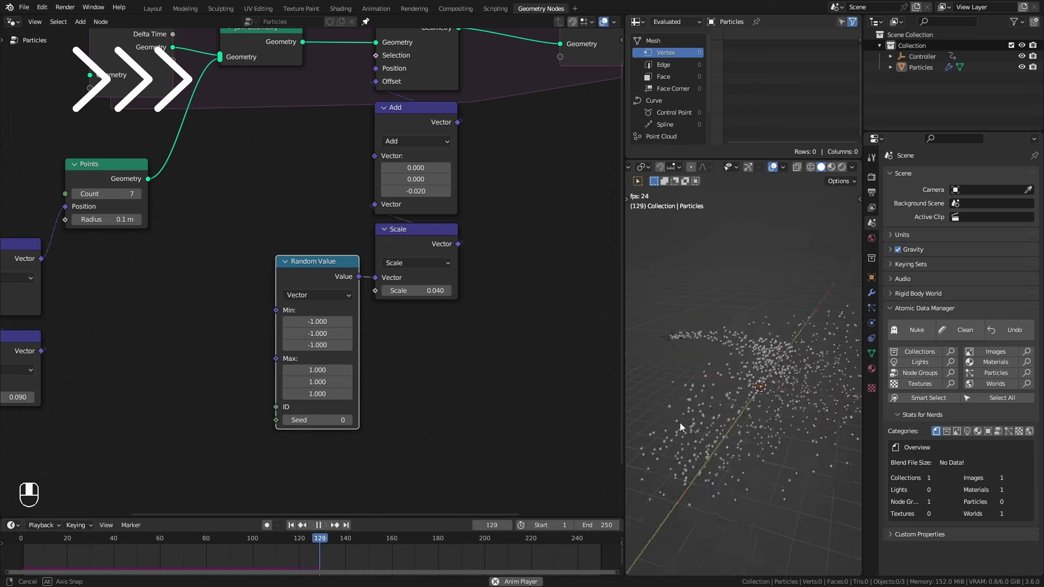
Step: Set the first-vector Z of the Add node driving the Set Position offset to -0.03
middle_click_drag(679, 422, 720, 380)
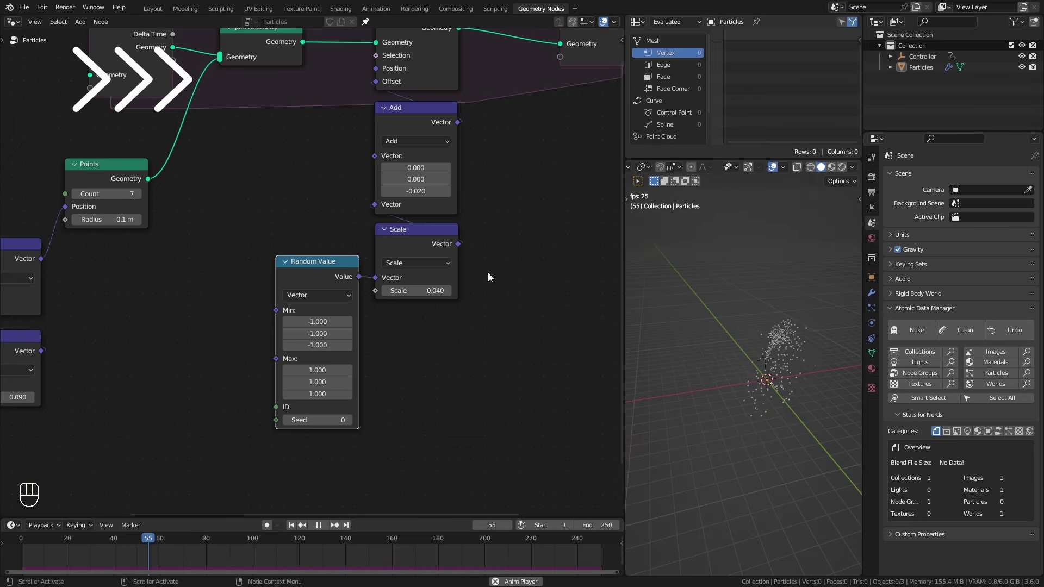
middle_click_drag(747, 462, 732, 435)
mouse_move(419, 191)
left_mouse_down("shift")
mouse_move(409, 192)
mouse_move(432, 193)
left_mouse_up("shift")
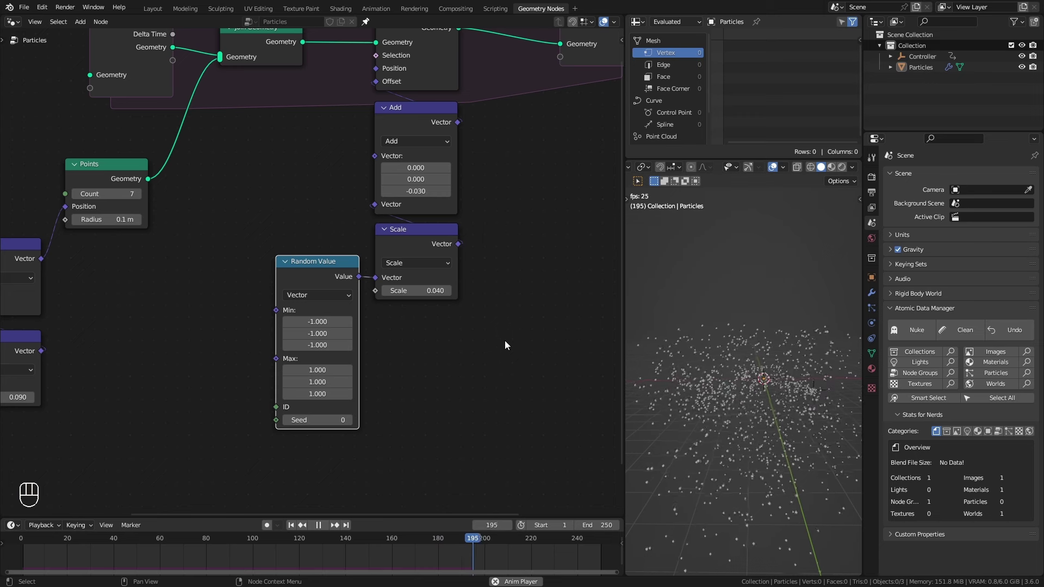
Step: Move the Simulation Output away to make room and insert a Store Named Attribute node between Set Position and Simulation Output
middle_click_drag(531, 237, 363, 181, "ctrl")
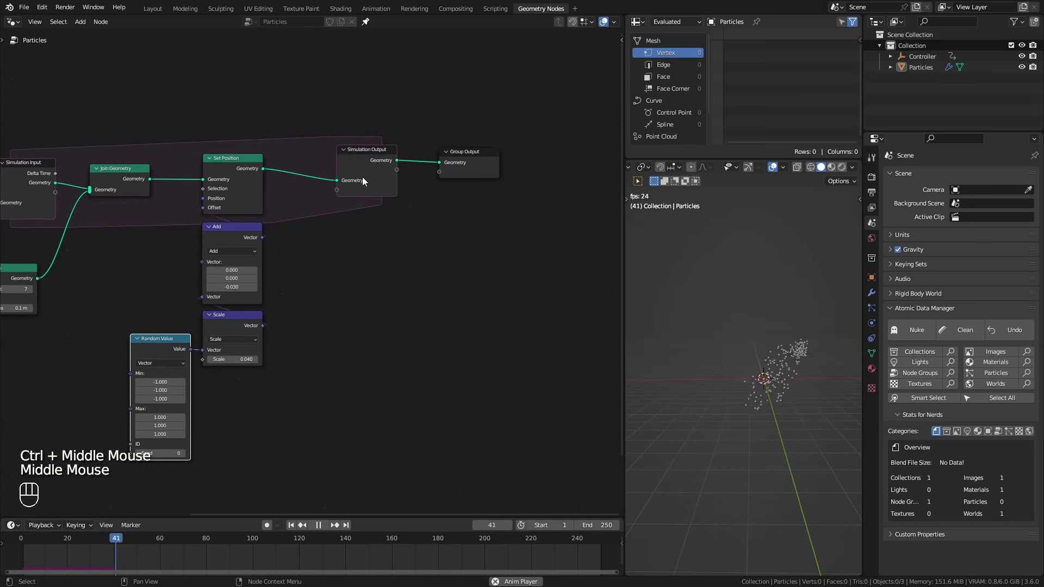
left_click_drag(362, 177, 473, 153)
double_click(411, 196)
middle_click_drag(433, 356, 370, 166, "ctrl")
key("shift+a")
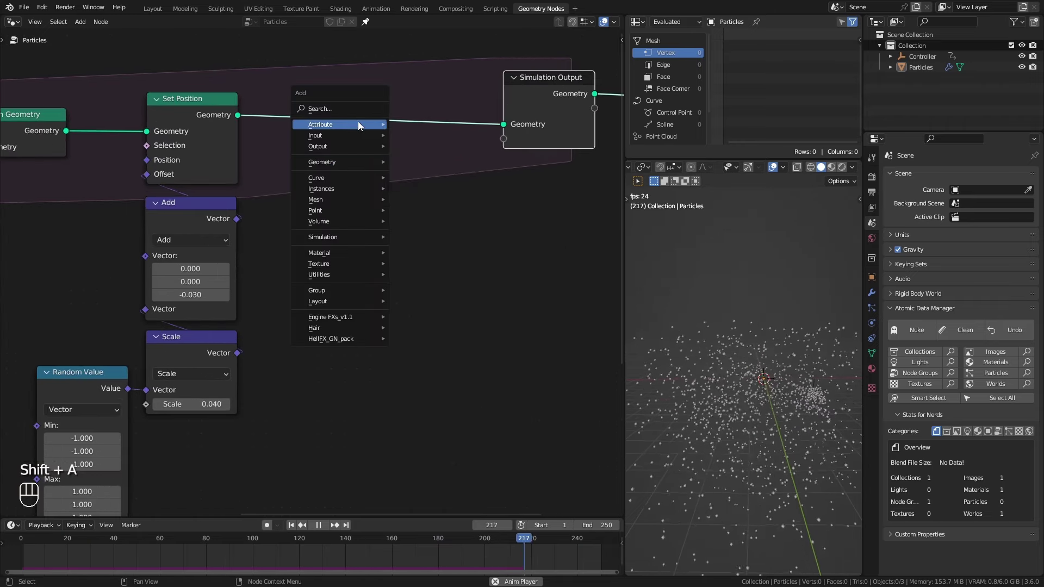
mouse_move(358, 124)
left_click(436, 183)
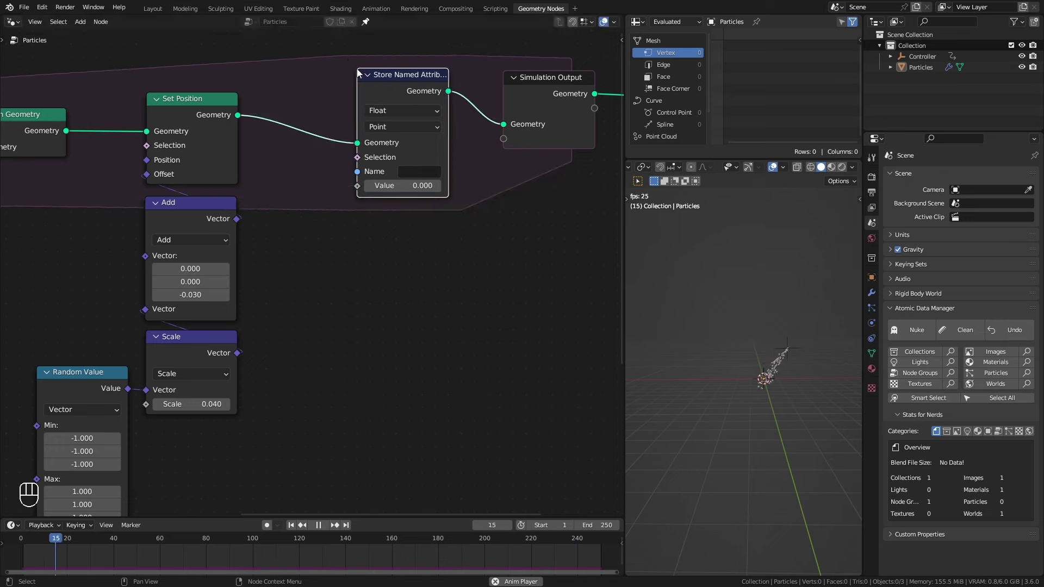
left_click(394, 83)
Step: Set the Store Named Attribute node's data type to Integer and name the attribute Age
left_click(397, 99)
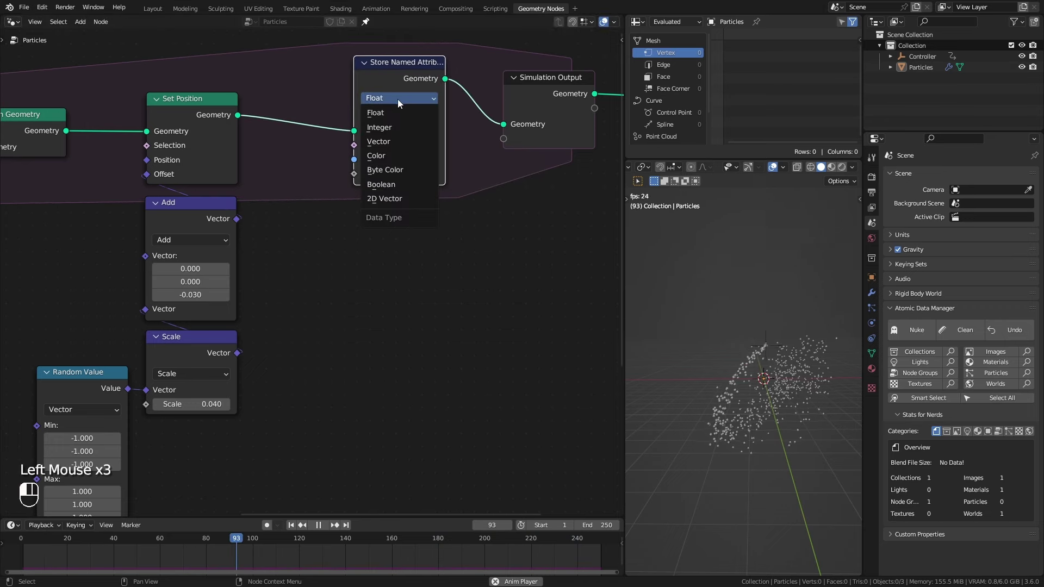
left_click(397, 130)
left_click(405, 160)
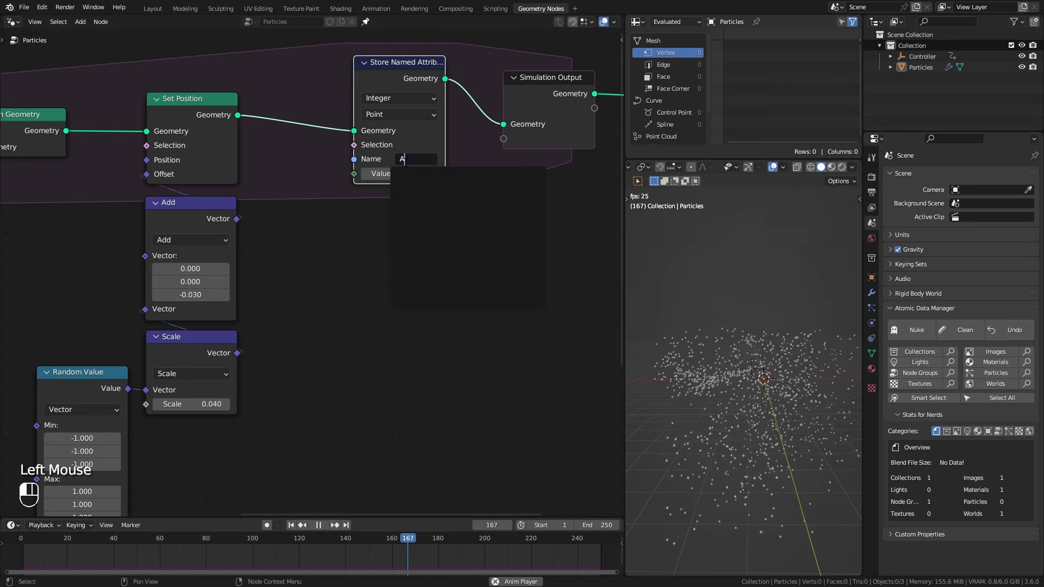
key("Return")
Step: Add a Named Attribute node below Store Named Attribute that reads the Integer attribute Age
key("shift+a")
mouse_move(358, 229)
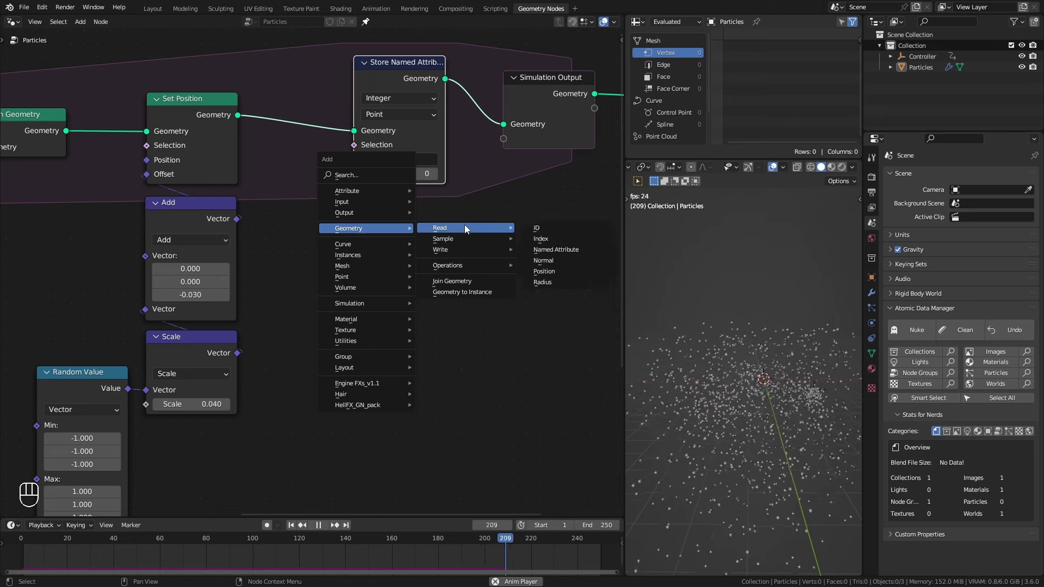
left_click(555, 249)
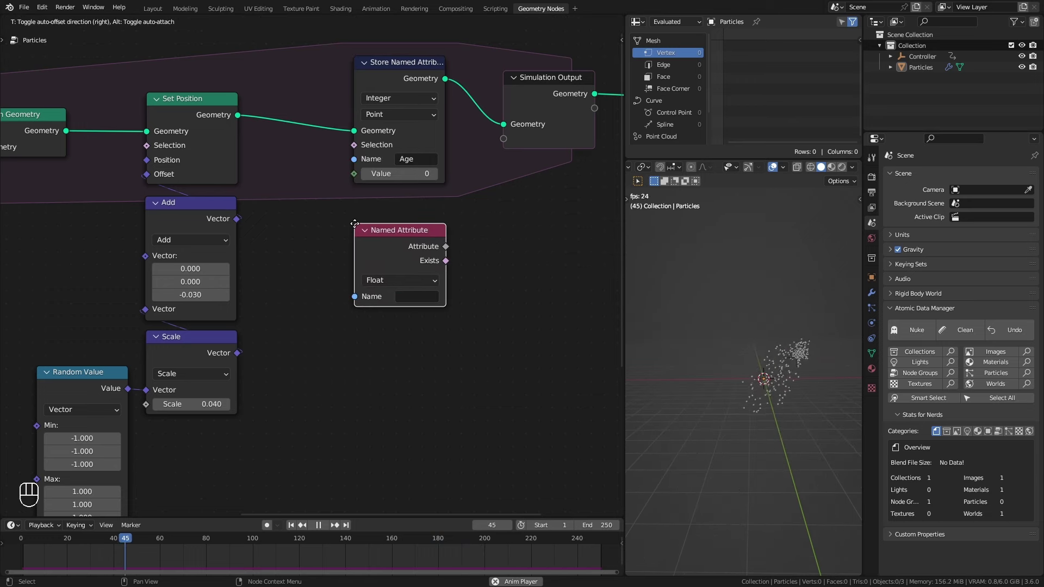
left_click(355, 223)
left_click(402, 281)
left_click(396, 312)
Step: Feed the Named Attribute output into a new Math Add node with its second value set to 1
left_click_drag(387, 251, 449, 250)
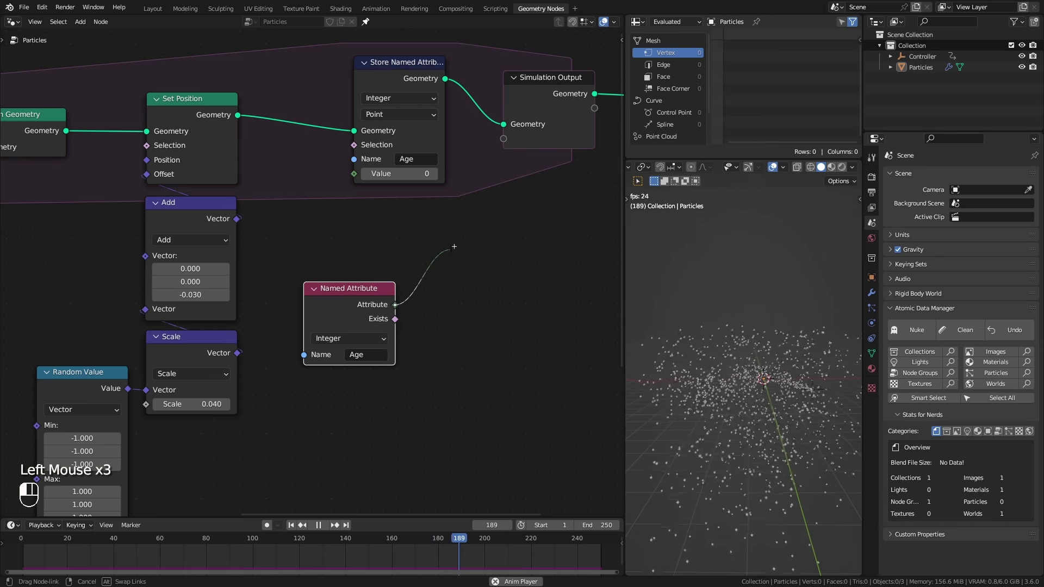
type("add")
left_click(469, 274)
left_click(460, 253)
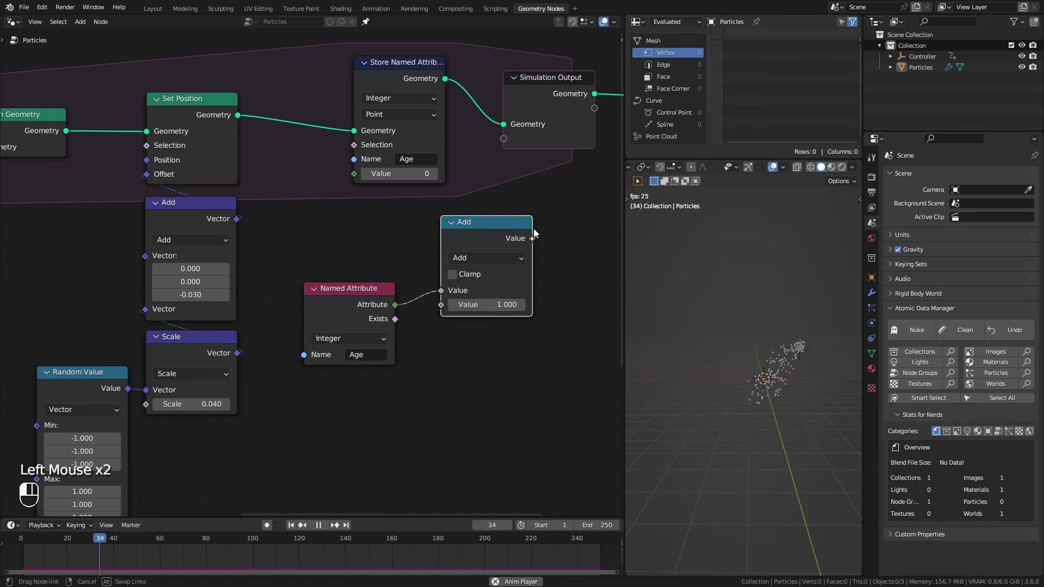
Step: Connect the Math Add result to Store Named Attribute's Value and stack the Add and Named Attribute nodes beneath it
left_click_drag(361, 176, 360, 175)
left_click_drag(346, 290, 404, 375)
left_click_drag(469, 223, 374, 204)
left_click_drag(432, 371, 416, 308)
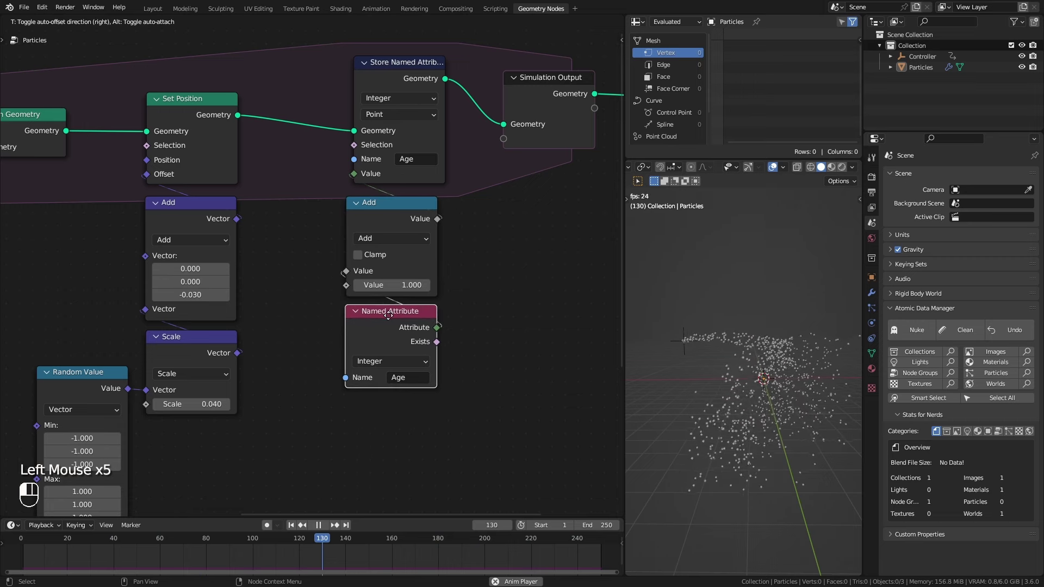
left_click_drag(457, 338, 379, 226)
left_click_drag(382, 207, 389, 202)
Step: Make room after the simulation zone and insert a Delete Geometry node between Simulation Output and Group Output
left_click(499, 292)
middle_click_drag(499, 294, 320, 105)
left_click_drag(492, 158, 569, 152)
middle_click_drag(463, 223, 387, 232)
left_click(292, 526)
key("shift+a")
mouse_move(380, 245)
mouse_move(435, 282)
left_click(538, 303)
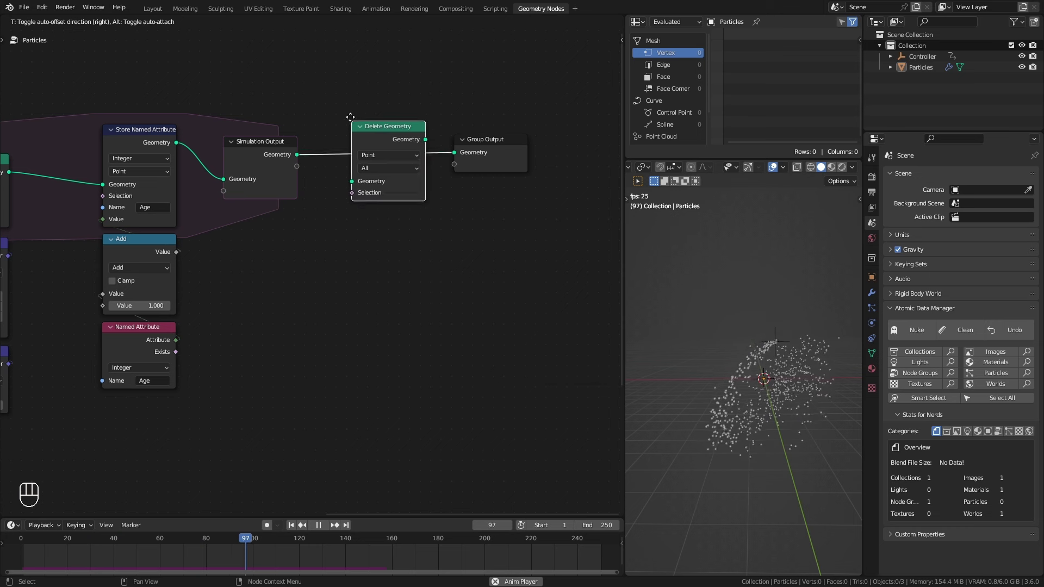
left_click(352, 121)
Step: Duplicate the Age Named Attribute and feed it through an Integer Greater Than or Equal node with B 15 into Delete Geometry's Selection
key("shift+d")
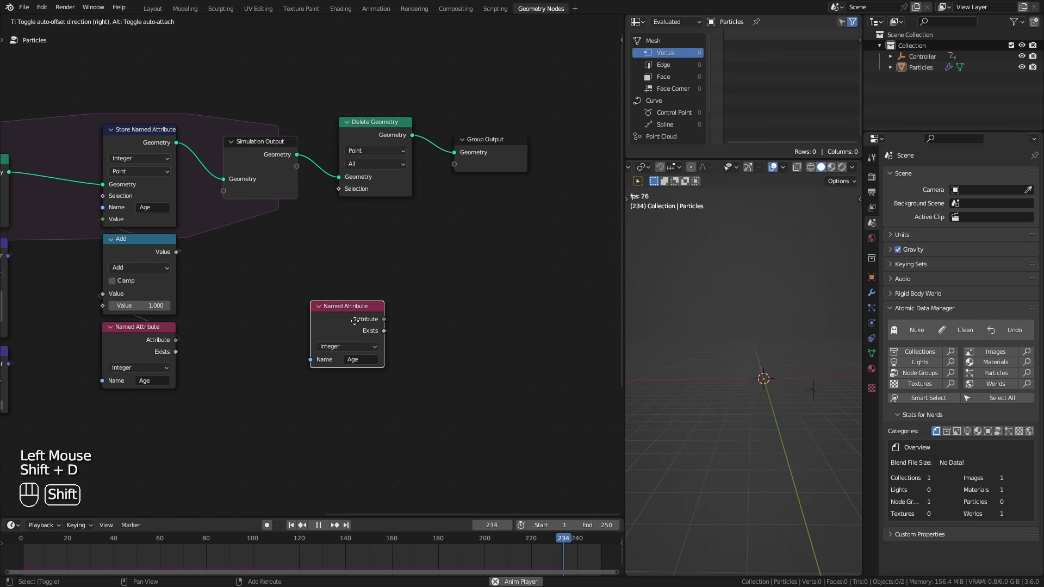
left_click_drag(342, 282, 410, 279)
type("grea")
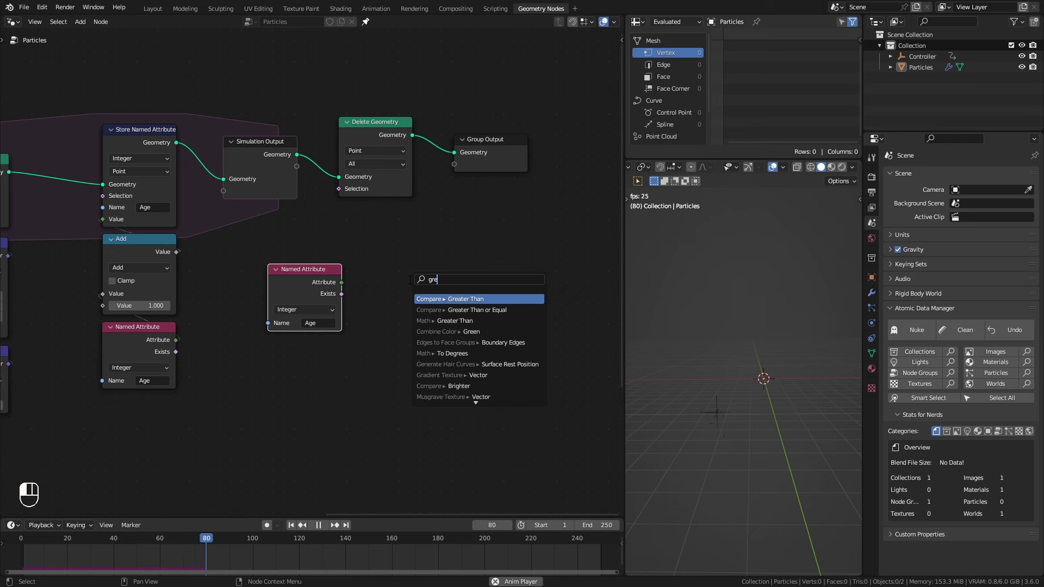
left_click(463, 310)
left_click(417, 286)
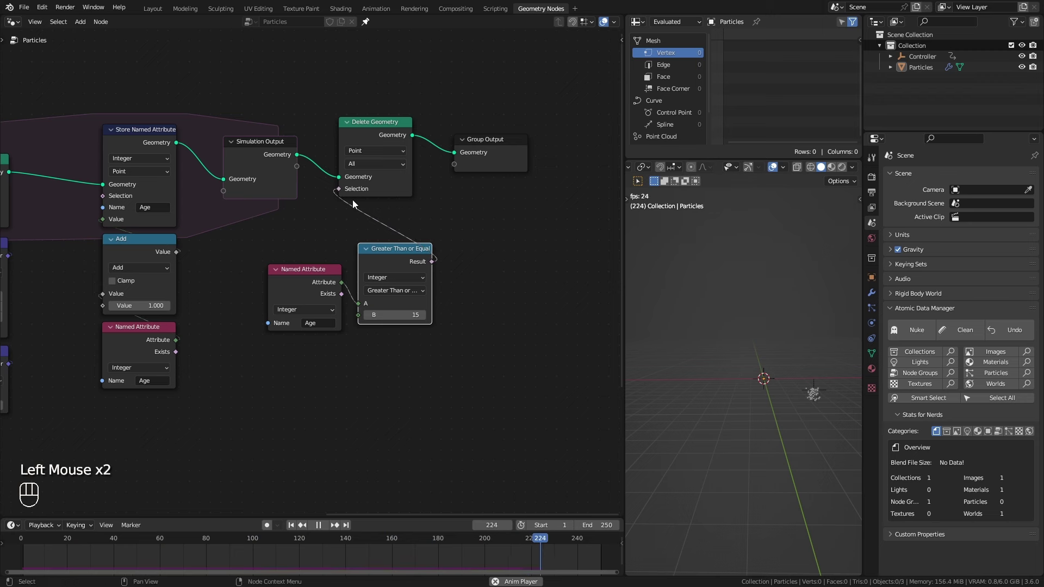
Step: Set the Greater Than or Equal node's B to 25 and reposition the Age Named Attribute beside it
left_click_drag(297, 276, 291, 324)
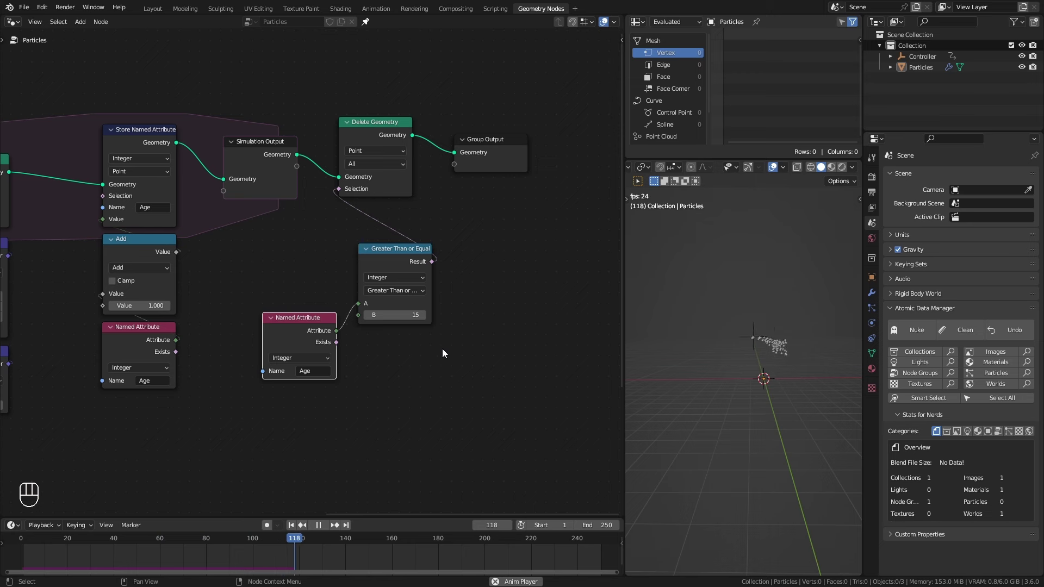
left_click_drag(407, 316, 418, 317)
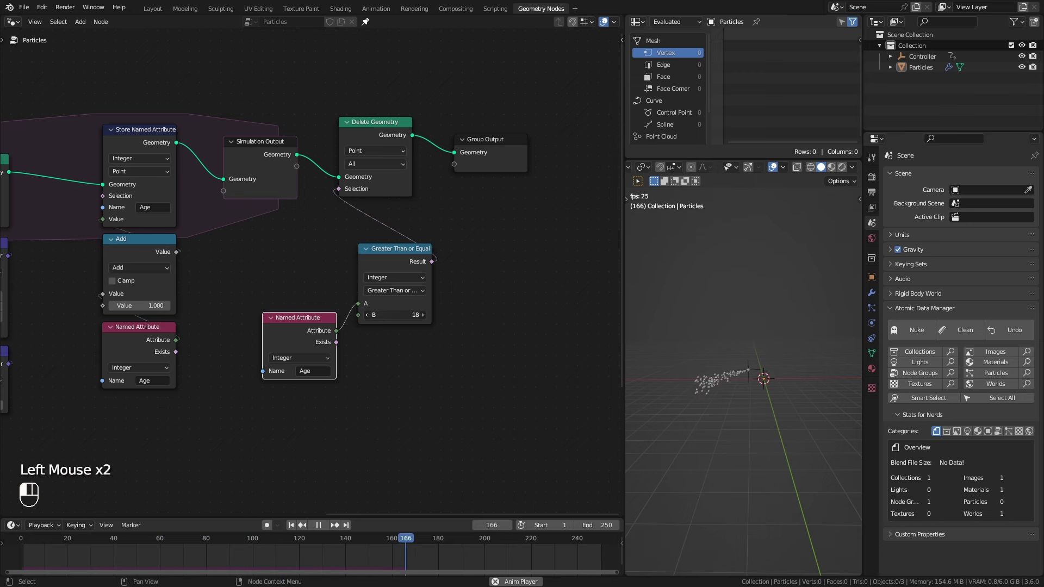
left_click_drag(317, 328, 325, 265)
Step: Drive the Greater Than or Equal node's B with a new Integer Random Value node, Min 15 and Max 30
middle_click_drag(325, 265, 366, 386, "ctrl")
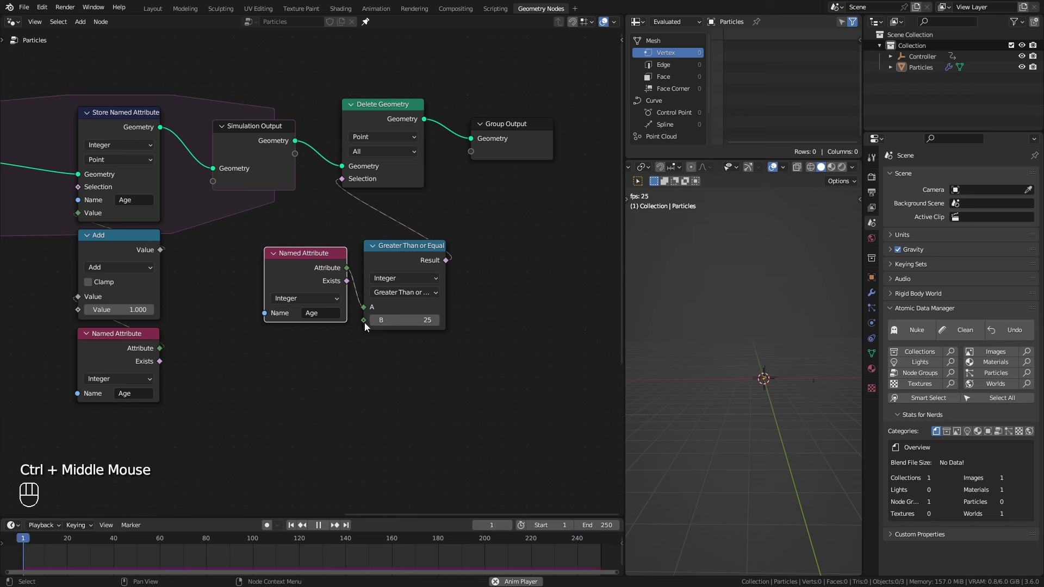
left_click_drag(363, 321, 384, 409)
type("rand")
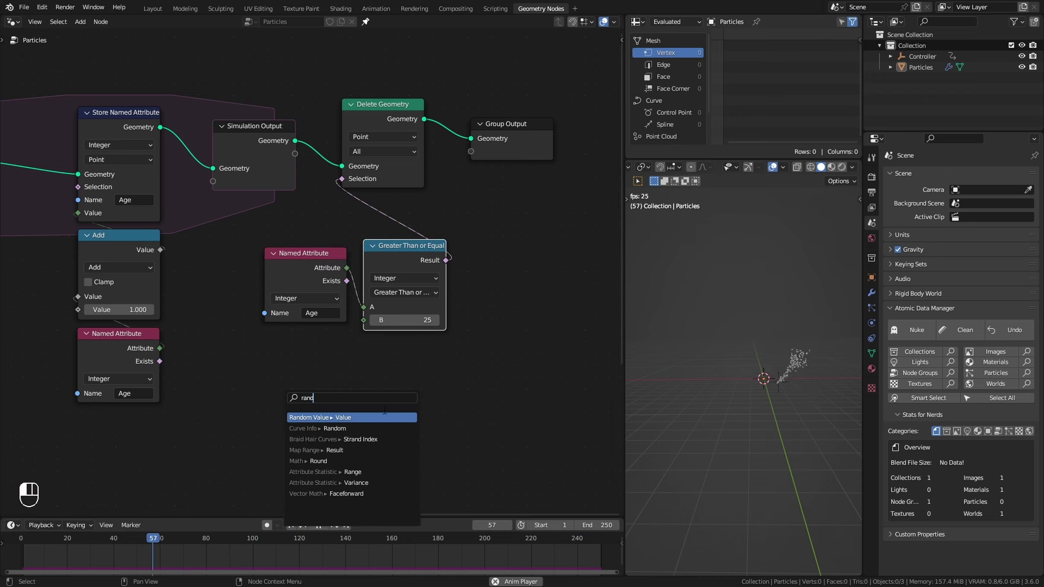
left_click(371, 417)
left_click(404, 394)
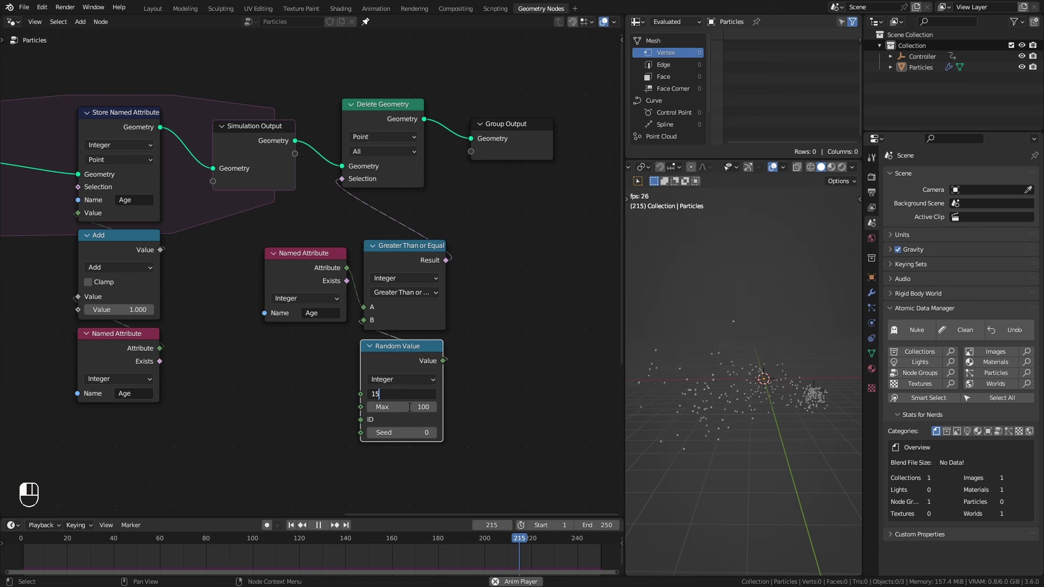
left_click(409, 407)
type("30")
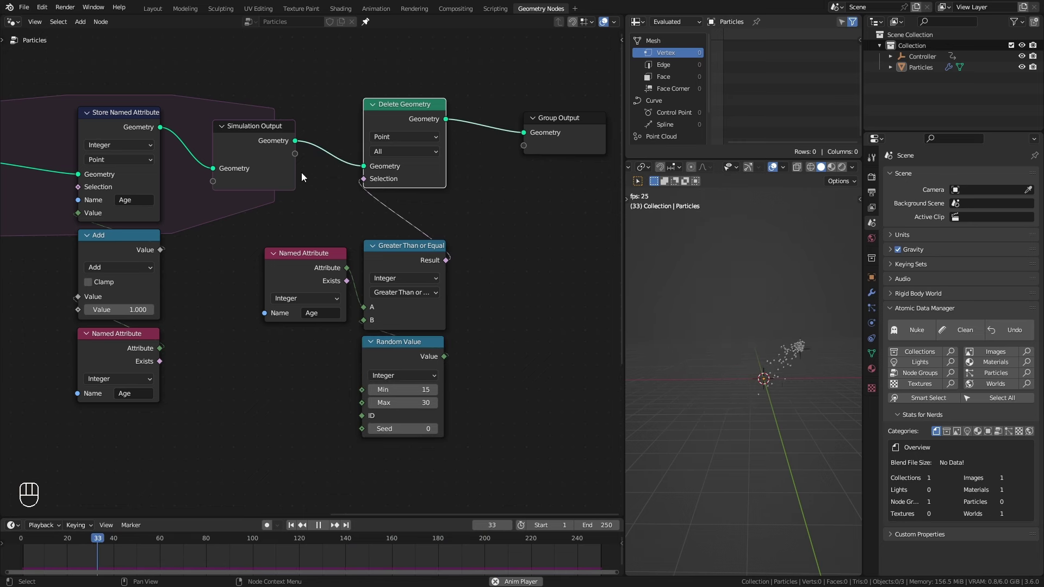
Step: Raise the Points node's Count to 10 and replay the simulation from the start
middle_click_drag(301, 171, 349, 178, "ctrl")
scroll(349, 177, "up", 3)
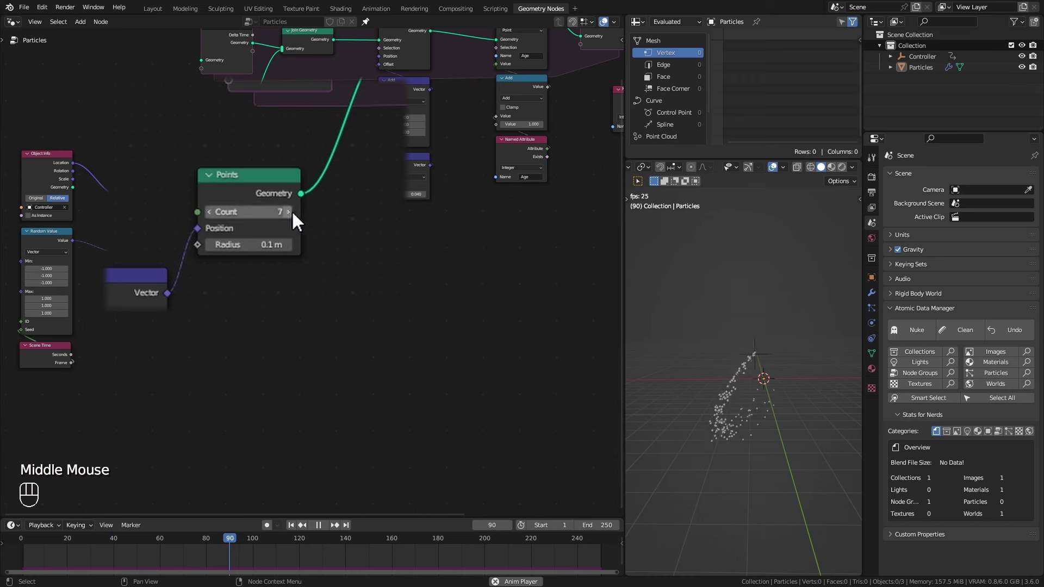
left_click(288, 211)
left_click(289, 212)
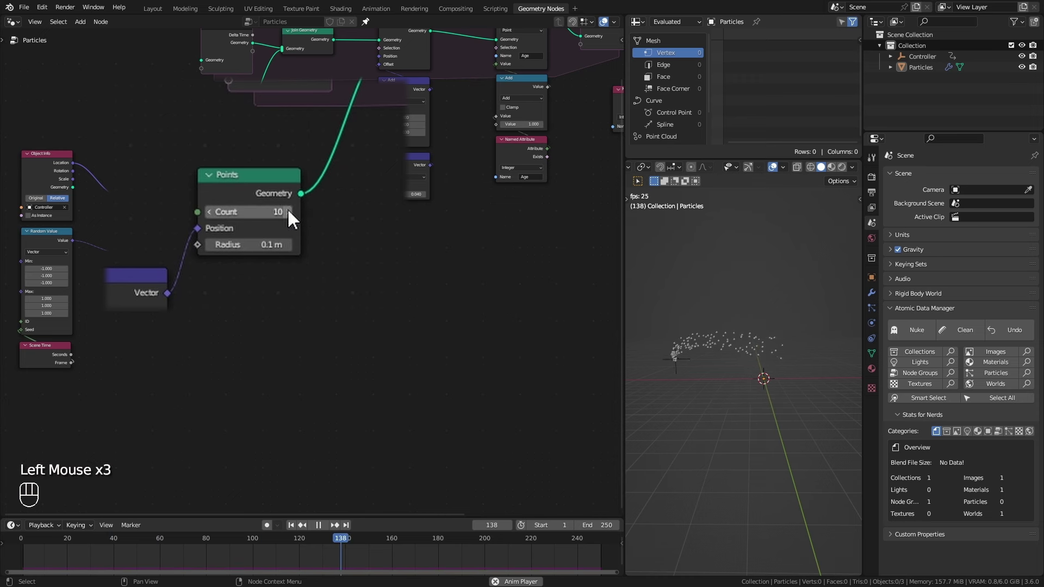
left_click(294, 526)
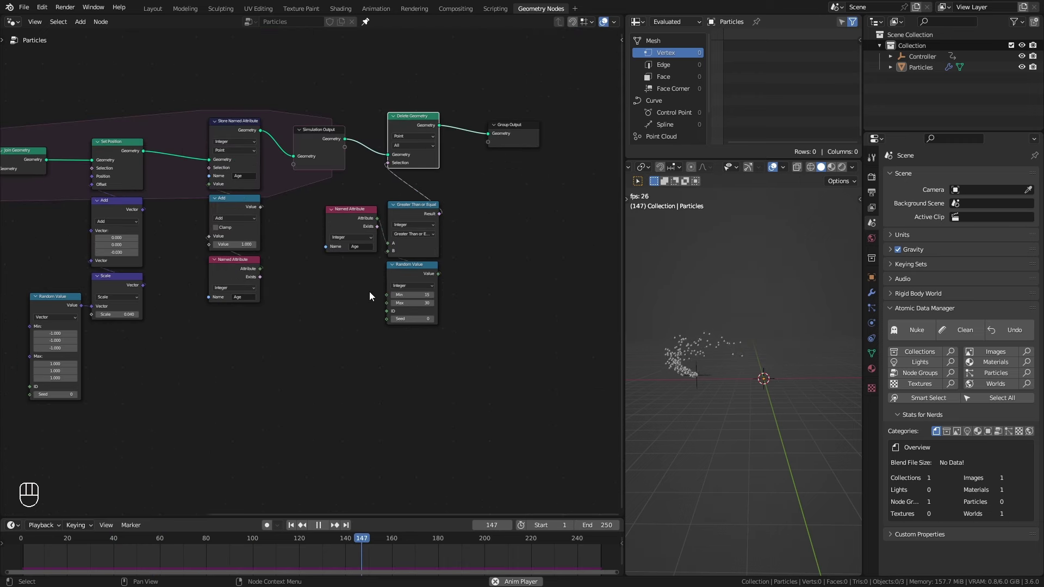
Step: Insert an Instance on Points node between Delete Geometry and Group Output, spacing both nodes farther from Delete Geometry
middle_click_drag(416, 200, 358, 179)
left_click_drag(358, 179, 491, 165)
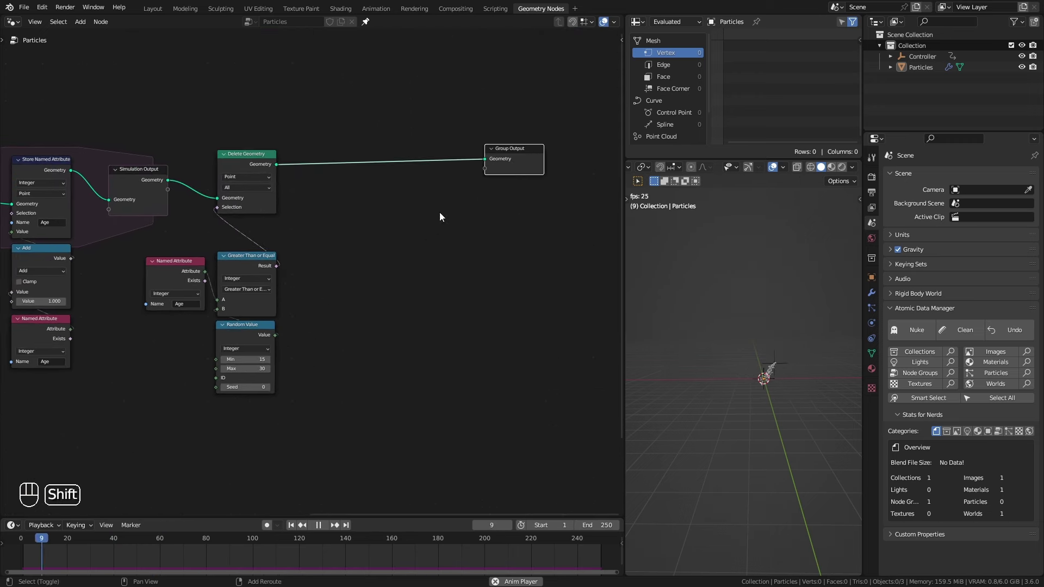
key("shift+a")
mouse_move(439, 212)
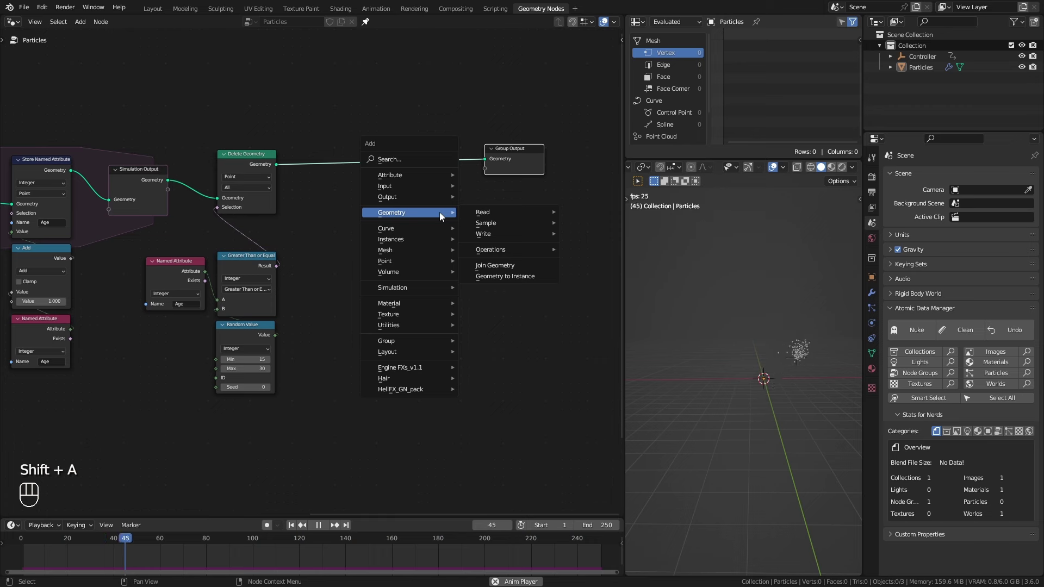
mouse_move(436, 239)
left_click(490, 239)
left_click(394, 129)
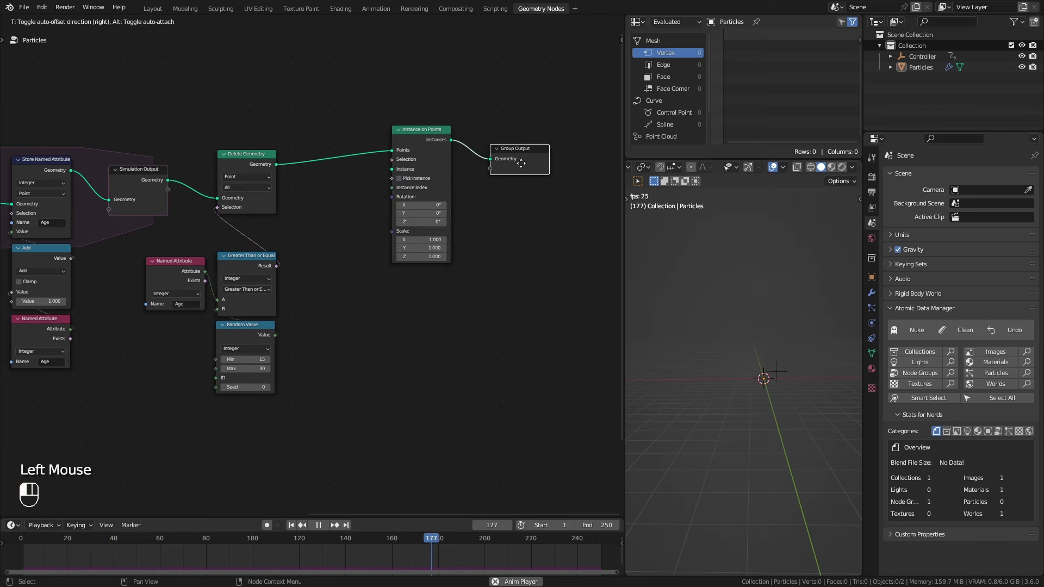
left_click_drag(507, 162, 578, 157)
left_click_drag(412, 137, 473, 140)
Step: Add an Ico Sphere node, connect its Mesh to Instance on Points' Instance input and place it beside that node
middle_click_drag(370, 338, 392, 339, "ctrl")
key("shift+a")
mouse_move(272, 208)
mouse_move(354, 264)
left_click(446, 309)
left_click(314, 191)
left_click_drag(315, 188, 413, 154)
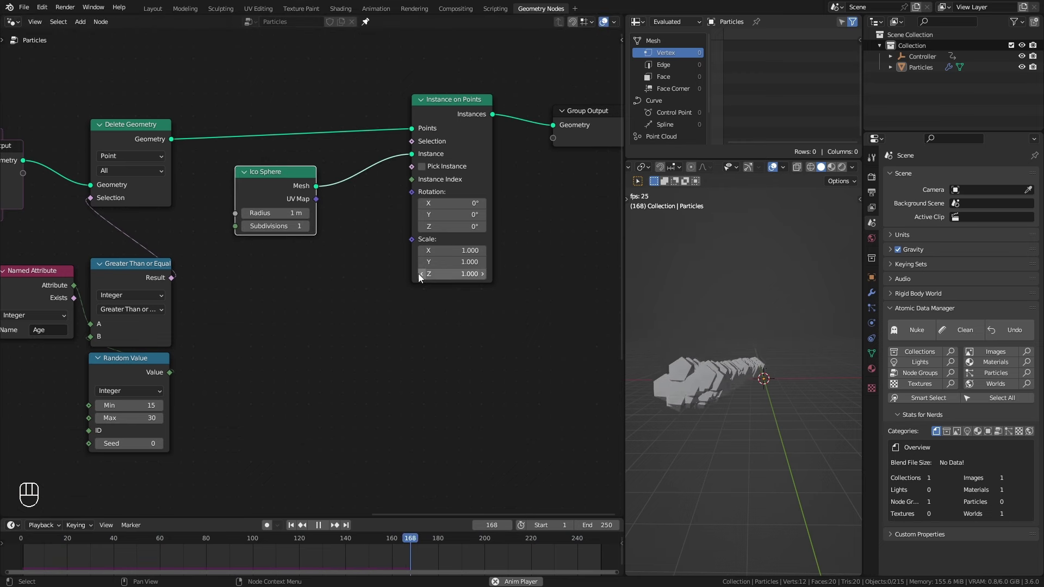
middle_click_drag(399, 370, 404, 336)
left_click_drag(308, 141, 368, 122)
Step: Duplicate the Age Named Attribute below the Ico Sphere and connect its output to a new Map Range node's Value
middle_click_drag(319, 322, 298, 299)
middle_click_drag(205, 323, 322, 300)
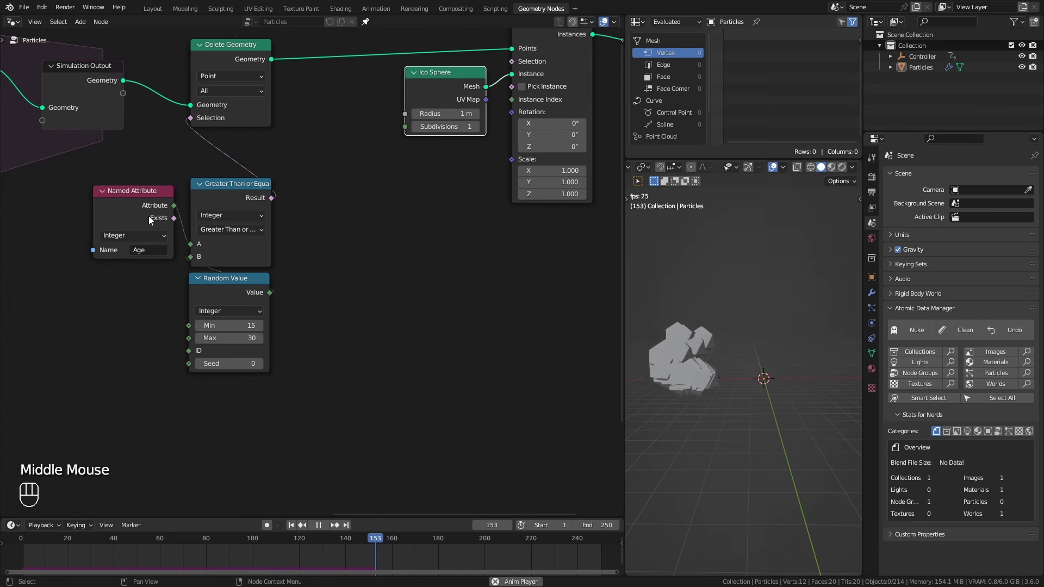
left_click(130, 204)
key("shift+d")
left_click(363, 255)
middle_click_drag(432, 324, 298, 327)
left_click_drag(276, 259, 348, 319)
type("map")
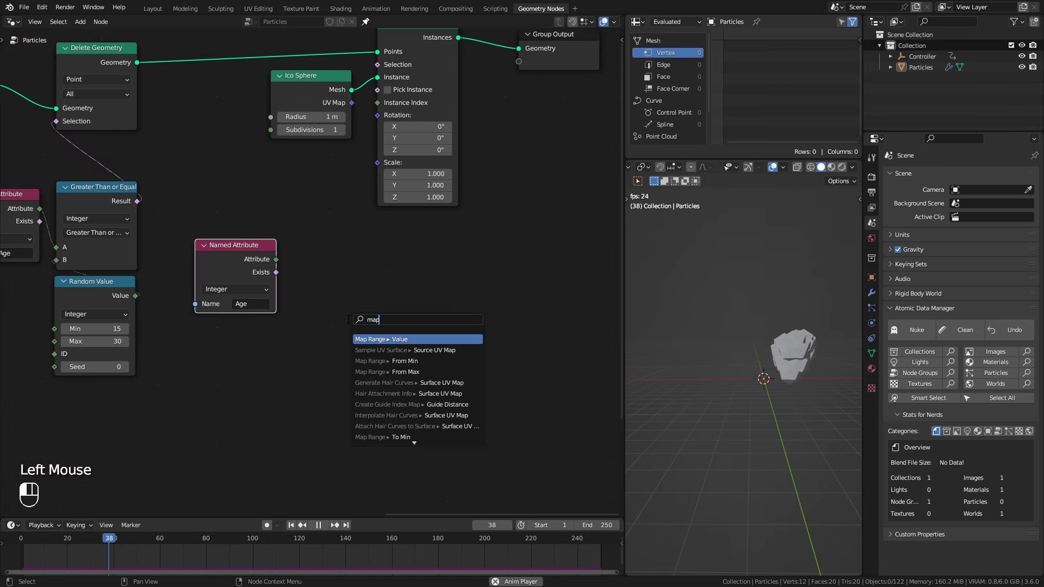
left_click(392, 340)
left_click(348, 271)
Step: Connect the 15–30 Random Value output to the Map Range node's From Max
middle_click_drag(353, 355, 437, 308)
left_click_drag(321, 227, 316, 224)
left_click_drag(179, 250, 174, 252)
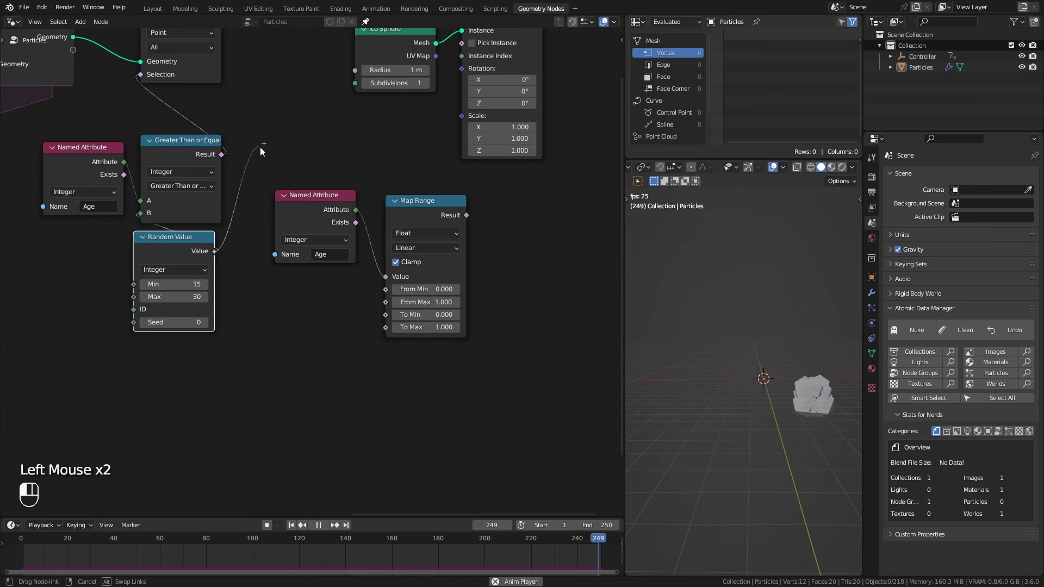
left_click_drag(362, 308, 420, 303)
Step: Preview the Map Range result on the Instance on Points geometry with a Viewer node and place it clear of the other nodes
middle_click_drag(491, 285, 325, 363)
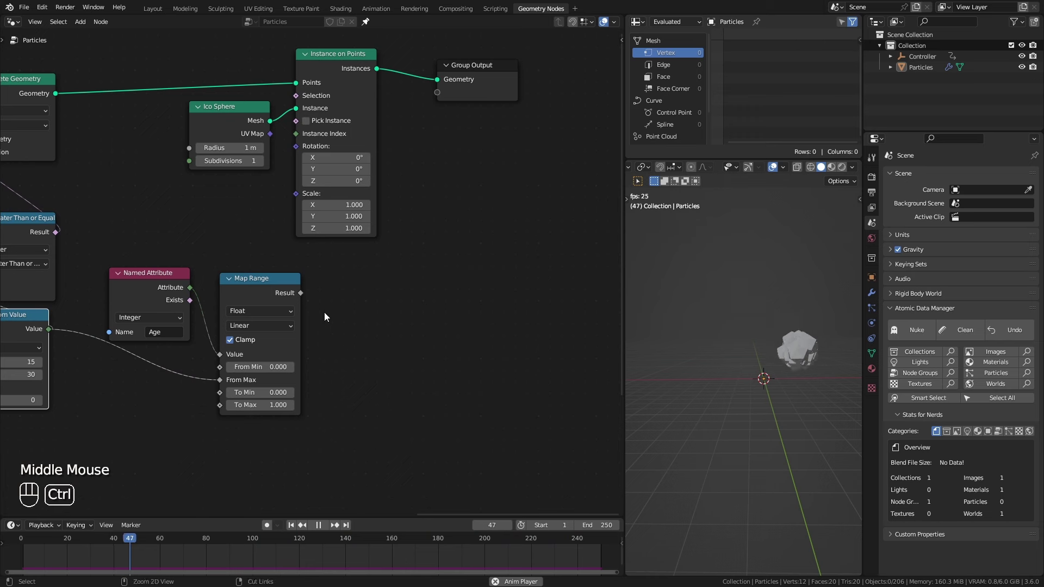
left_click(275, 289, "ctrl+shift")
left_click(351, 64, "ctrl+shift")
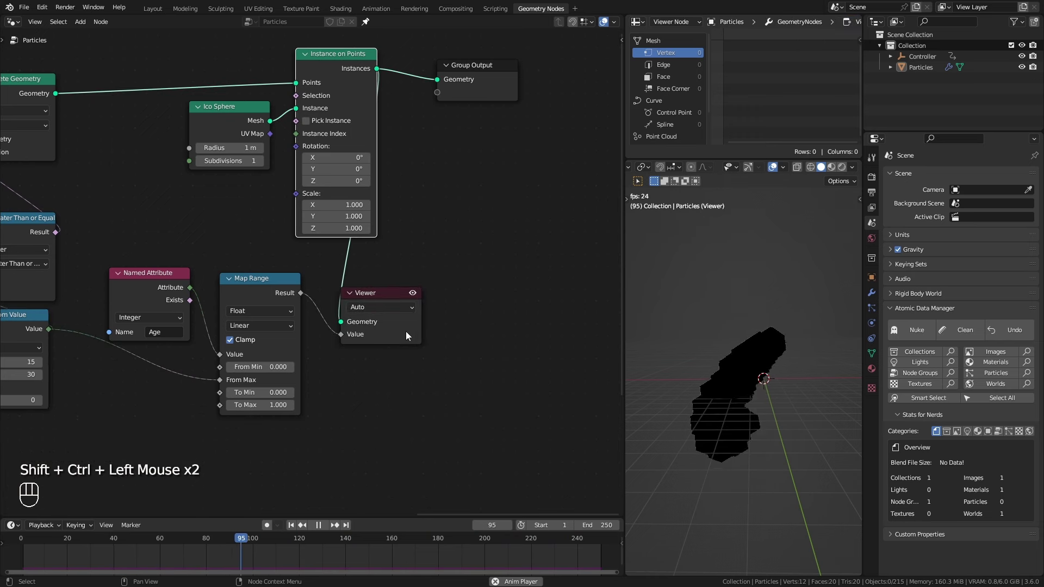
left_click_drag(368, 292, 494, 248)
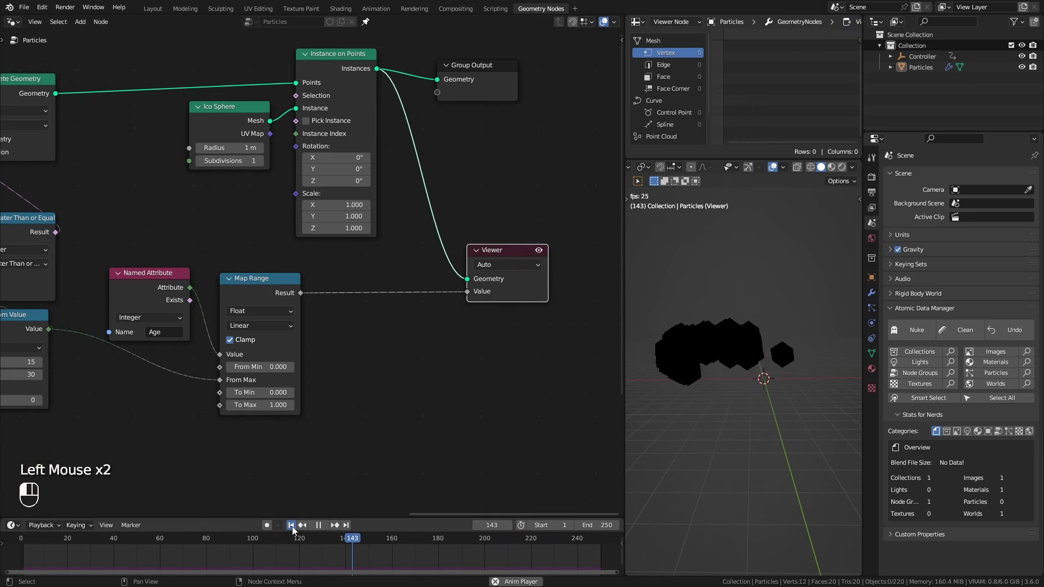
Step: Set the Viewer node's domain to Instance and replay the animation from the start frame
left_click(291, 525)
left_click(507, 270)
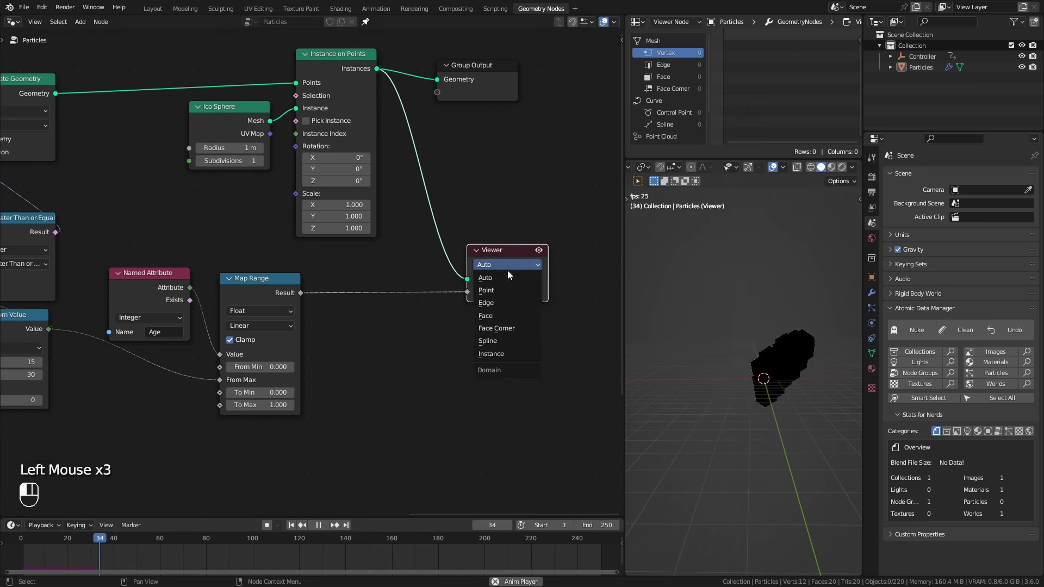
left_click(501, 353)
left_click(290, 525)
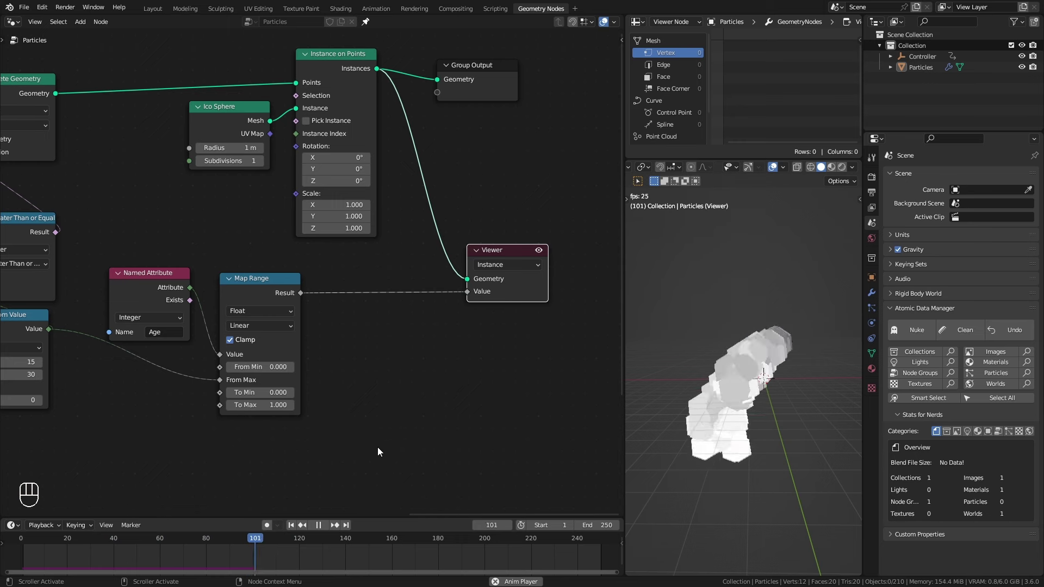
Step: Invert the Map Range output by setting To Min to 1 and To Max to 0
middle_click_drag(342, 430, 381, 394)
left_click(305, 357)
type("1")
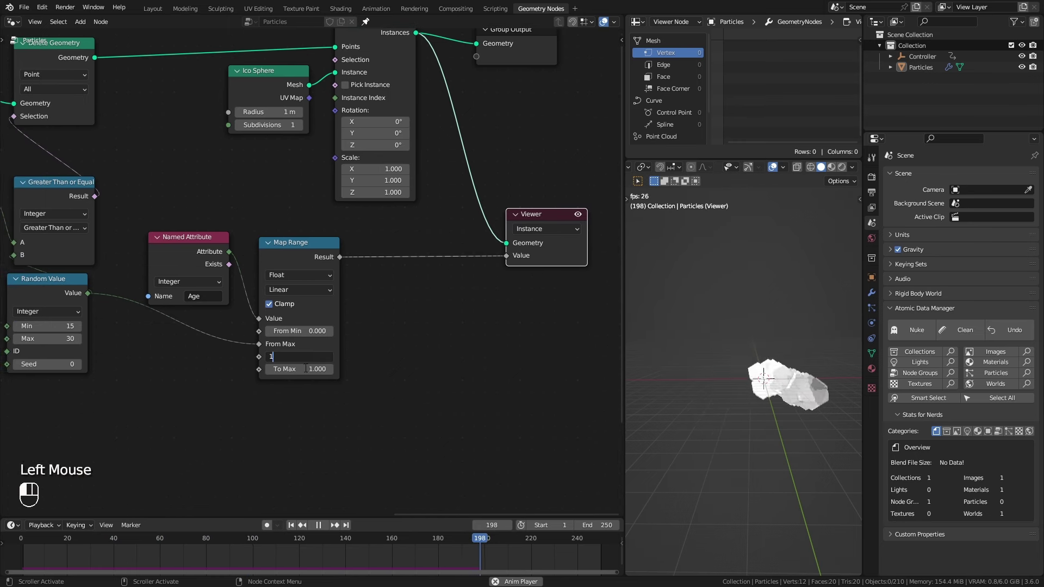
key("Return")
left_click(304, 368)
type("0")
key("Return")
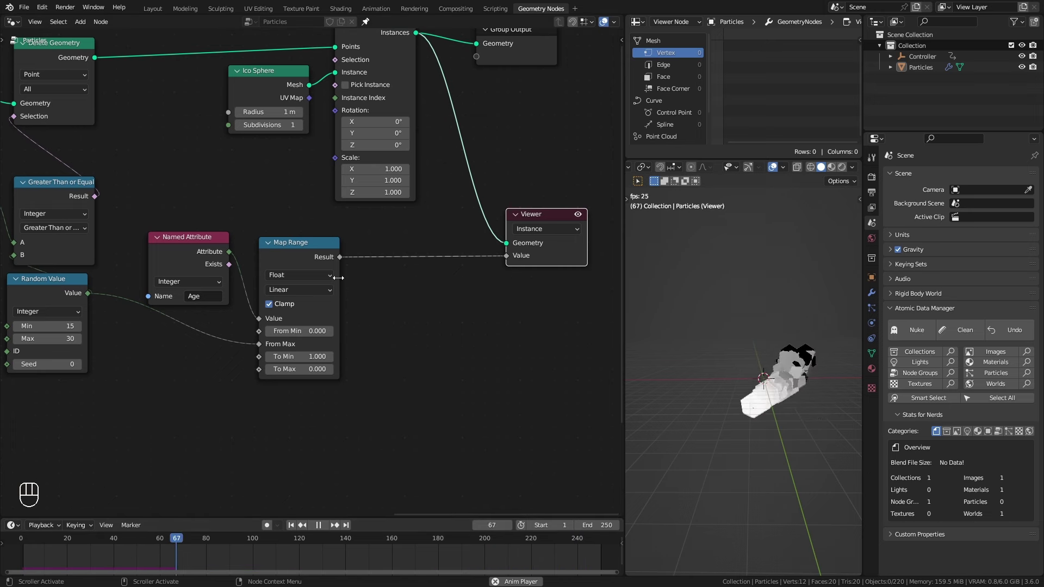
Step: Add a Math Multiply node fed by the Map Range Result, connect it to Instance on Points' Scale and place it before the Viewer
left_click_drag(339, 257, 405, 315)
type("mul")
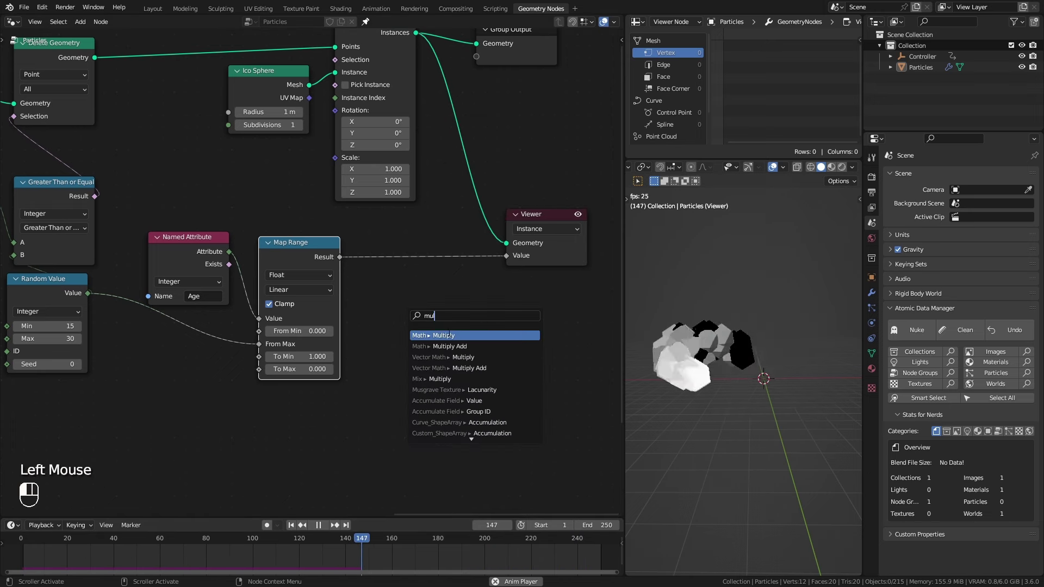
left_click(450, 334)
left_click(436, 304)
left_click_drag(472, 295, 334, 158)
left_click_drag(433, 286, 422, 225)
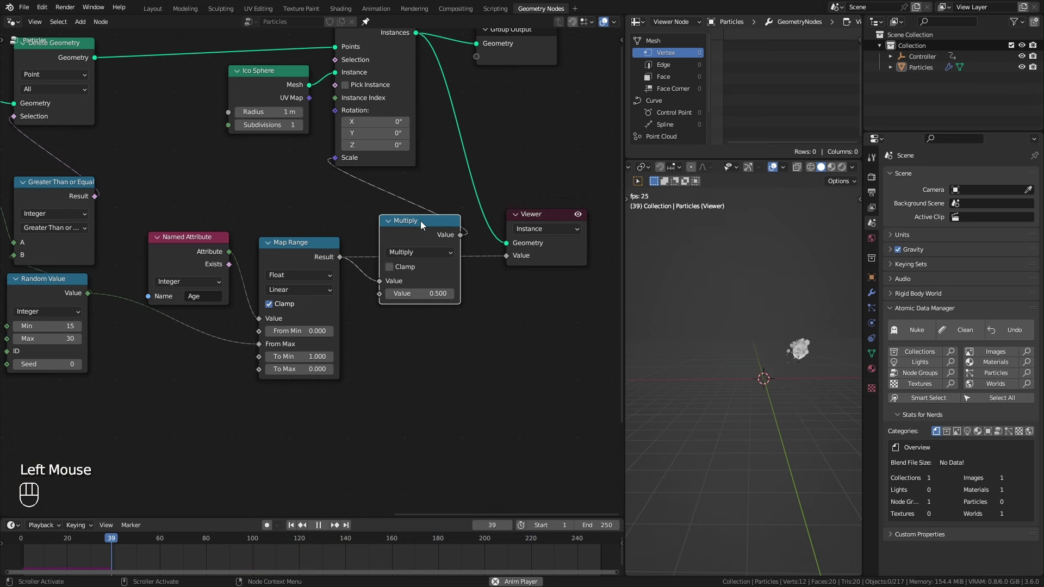
Step: Set the Multiply node's value to 0.100 and replay the particle animation from the start frame
left_click_drag(432, 292, 375, 293, "shift")
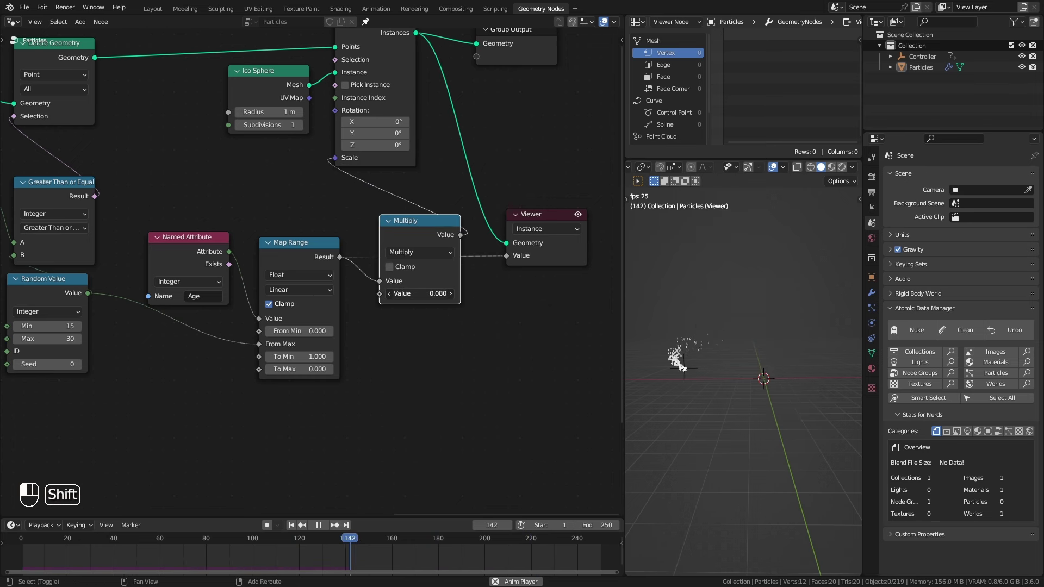
left_click(291, 525)
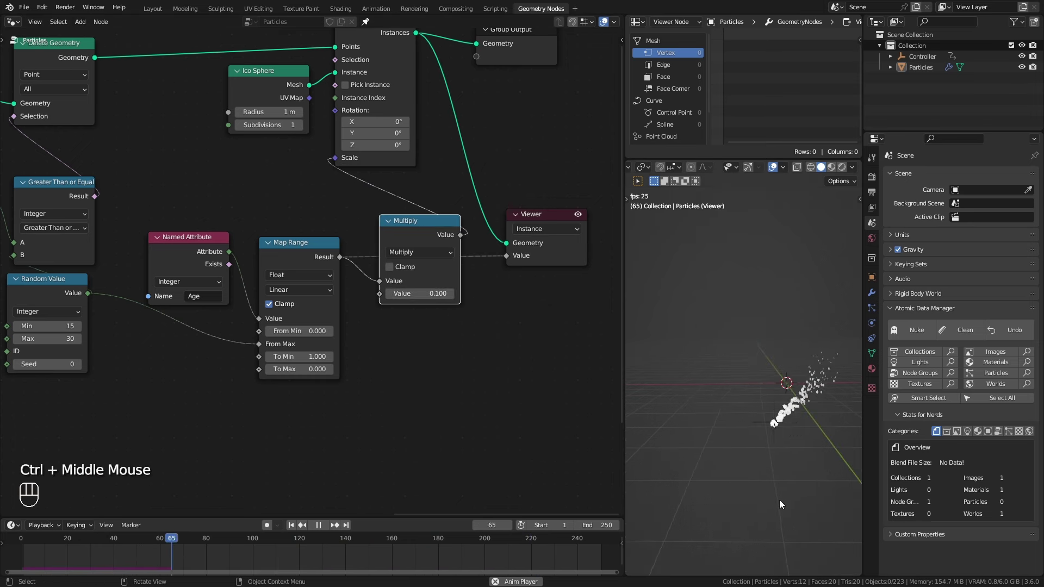
middle_click_drag(779, 499, 758, 494, "shift")
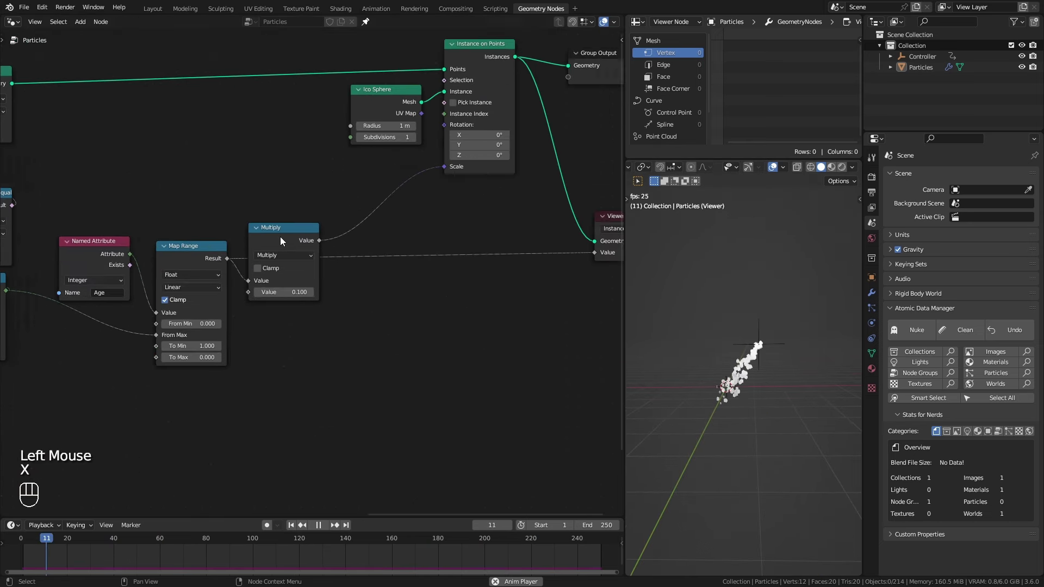
Step: Move Multiply below Instance on Points and insert a Float Curve node between the Map Range Result and Multiply's first Value input
left_click_drag(289, 233, 482, 201)
left_click_drag(227, 259, 306, 377)
type("flo")
left_click(316, 399)
left_click(282, 272)
left_click_drag(395, 259, 415, 253)
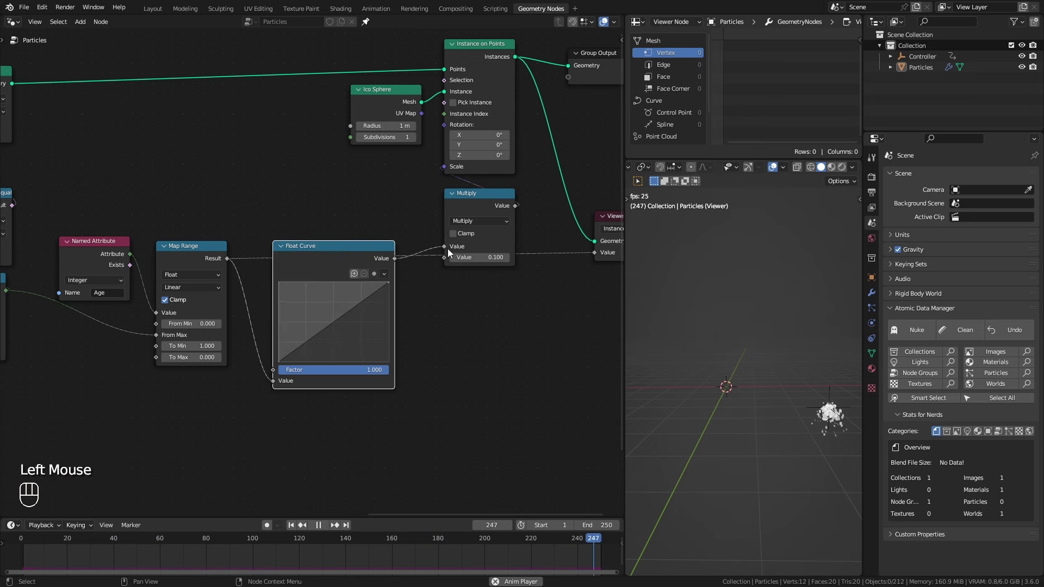
Step: Preview the Multiply result and shape the Float Curve into an S with points at about (0.66, 0.91) and (0.16, 0.14)
left_click(474, 197, "ctrl+shift")
middle_click_drag(368, 347, 367, 322, "ctrl")
left_click_drag(337, 327, 338, 303)
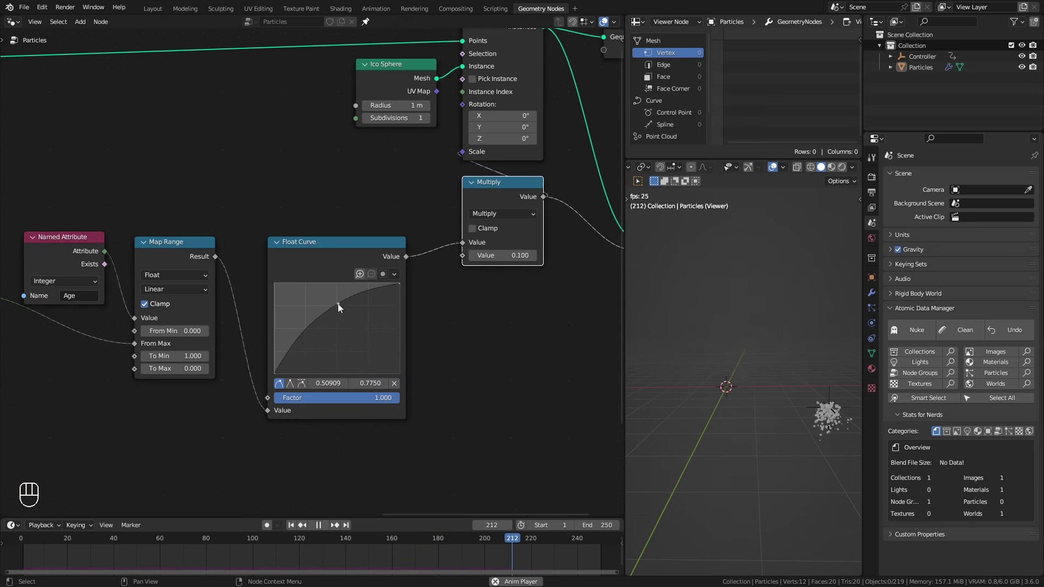
left_click_drag(338, 303, 357, 292)
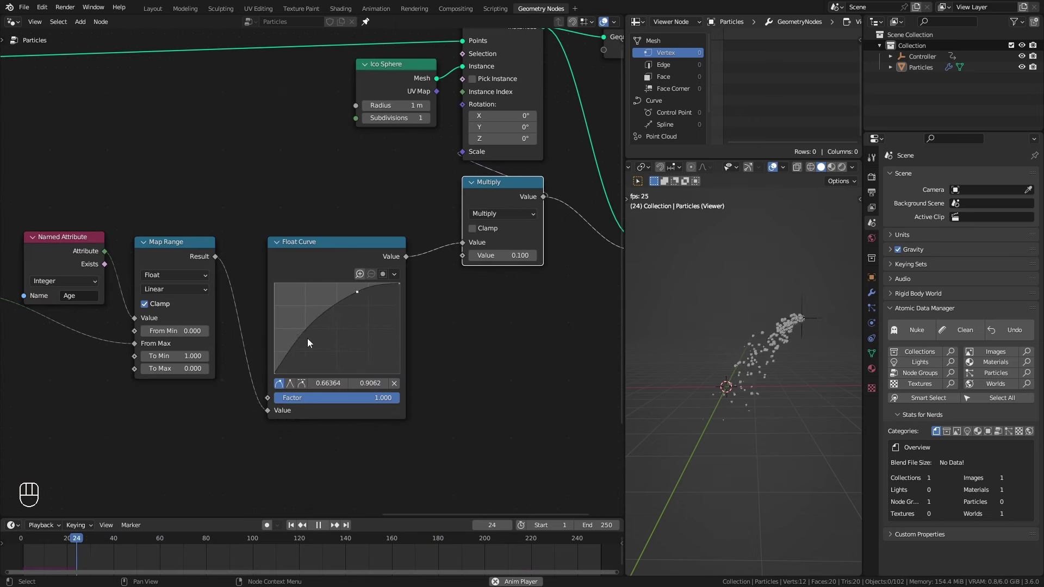
left_click_drag(307, 338, 294, 361)
middle_click_drag(687, 320, 686, 352, "ctrl")
Step: Delete the Viewer node from the Particles node tree
middle_click_drag(504, 312, 248, 368)
left_click(133, 320, "ctrl+shift")
left_click(392, 266)
key("x")
middle_click_drag(690, 484, 734, 388, "ctrl")
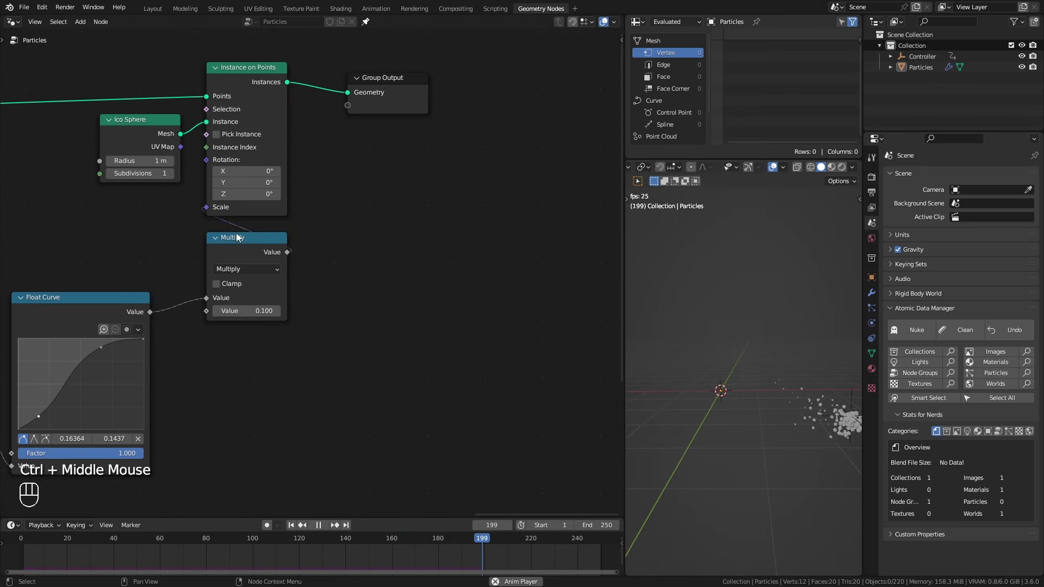
Step: Set the Ico Sphere's Subdivisions to 2 and check the particle playback in the Layout workspace
left_click(173, 173)
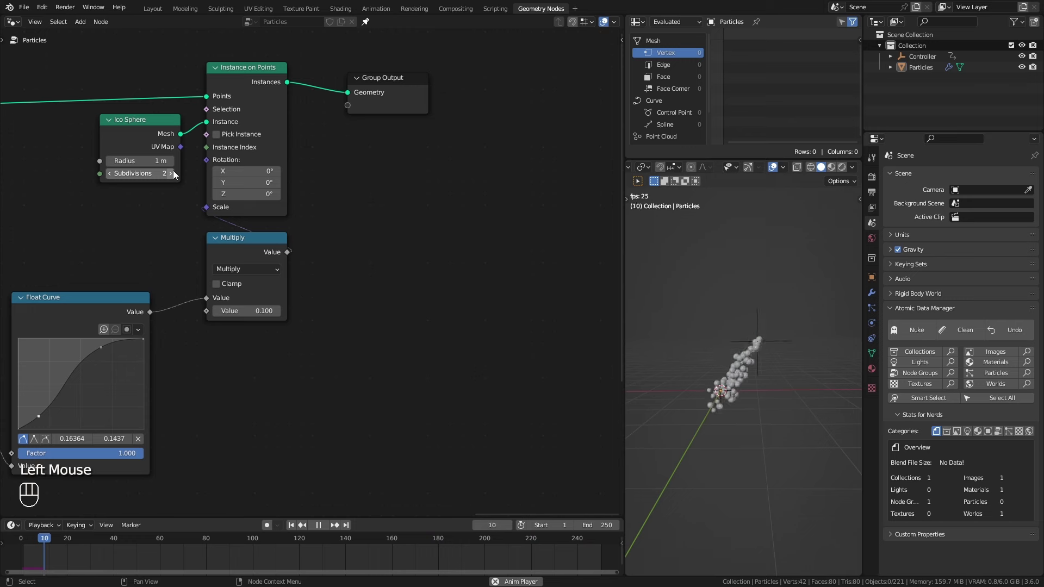
left_click(154, 9)
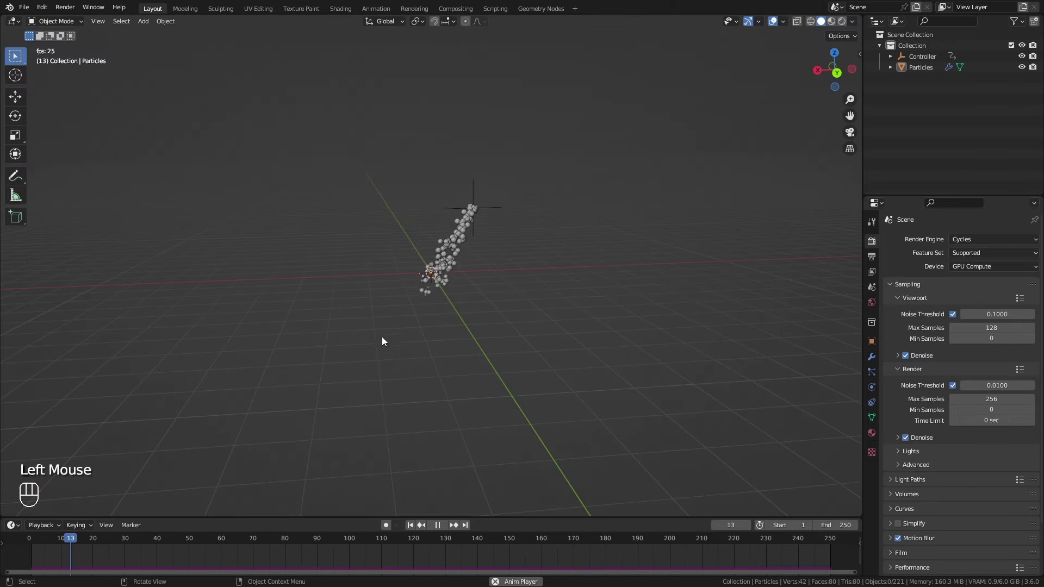
middle_click_drag(563, 395, 571, 362, "ctrl")
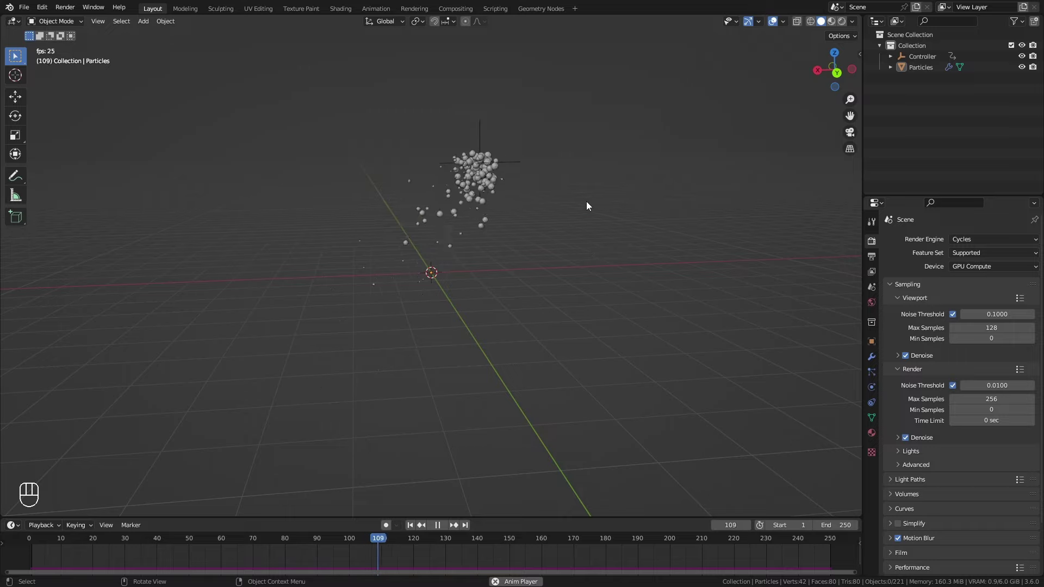
Step: Return to the Geometry Nodes workspace and insert a Set Material node between Instance on Points and Group Output
left_click(541, 8)
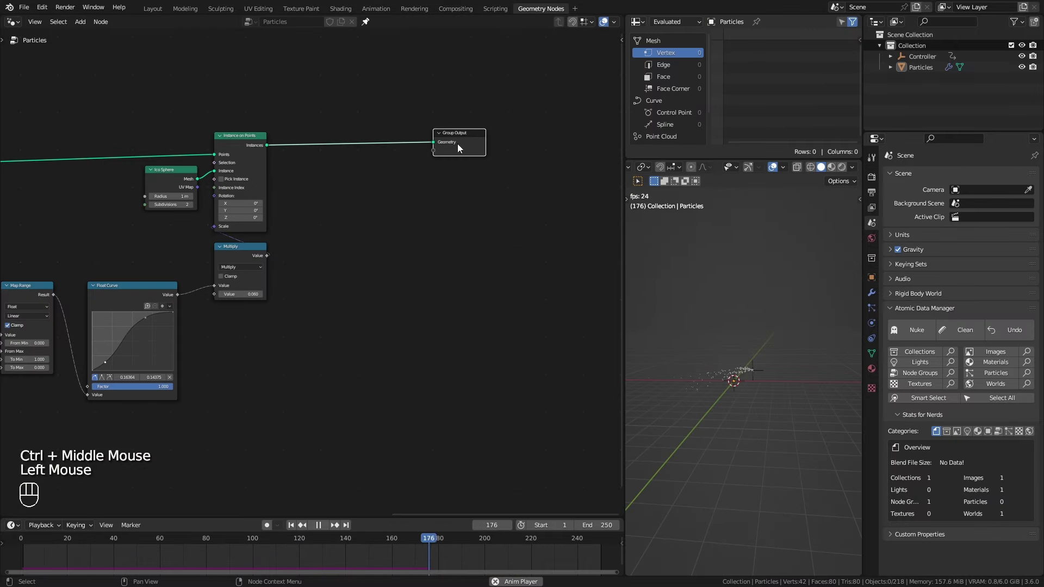
middle_click_drag(458, 148, 378, 277, "ctrl")
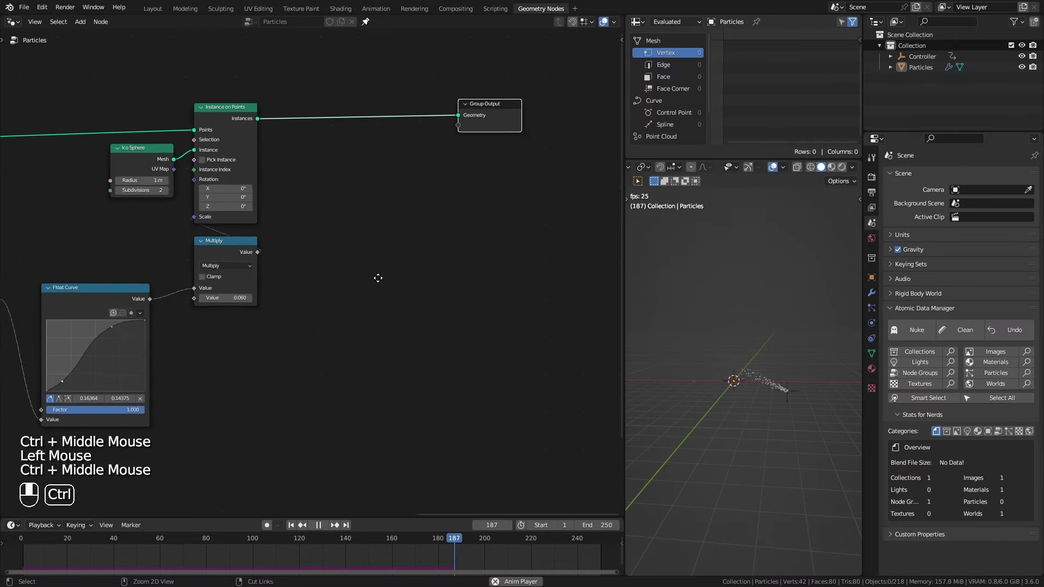
key("shift+a")
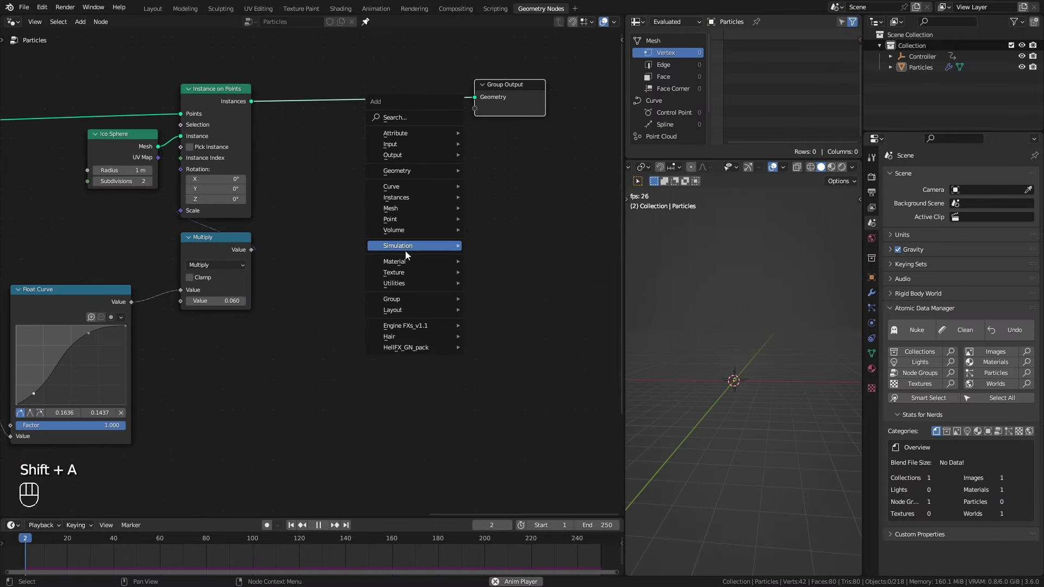
mouse_move(464, 260)
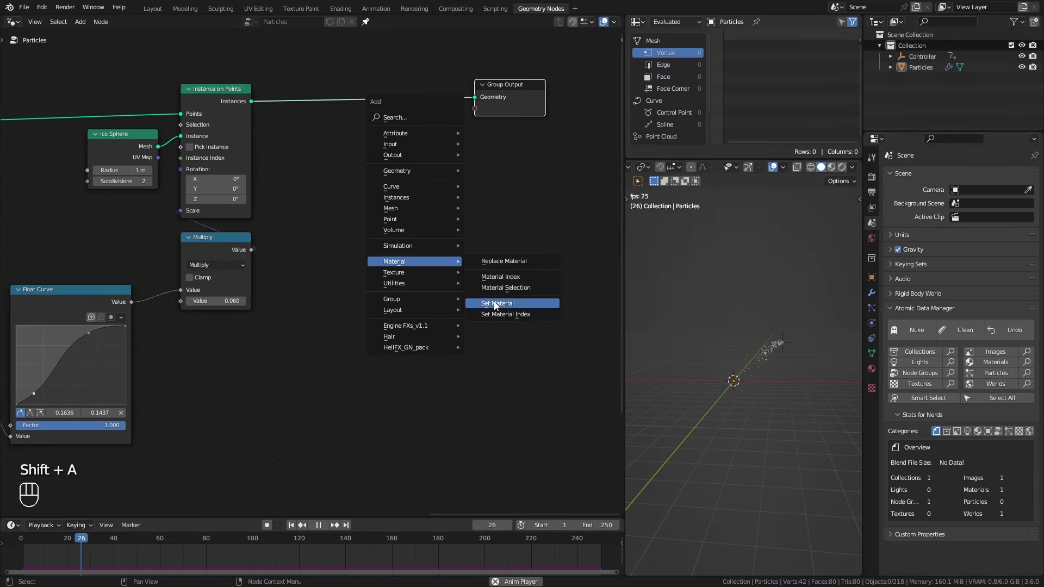
left_click(498, 303)
left_click(370, 89)
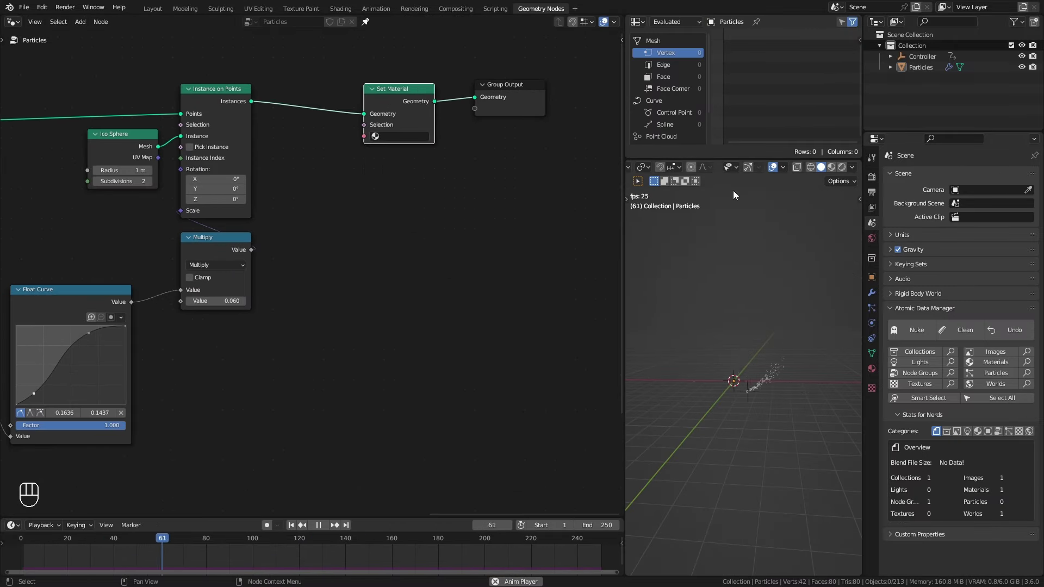
Step: Create a material named Particles, assign it in the Set Material node and stop the playback
left_click(871, 368)
left_click(946, 220)
left_click(946, 220)
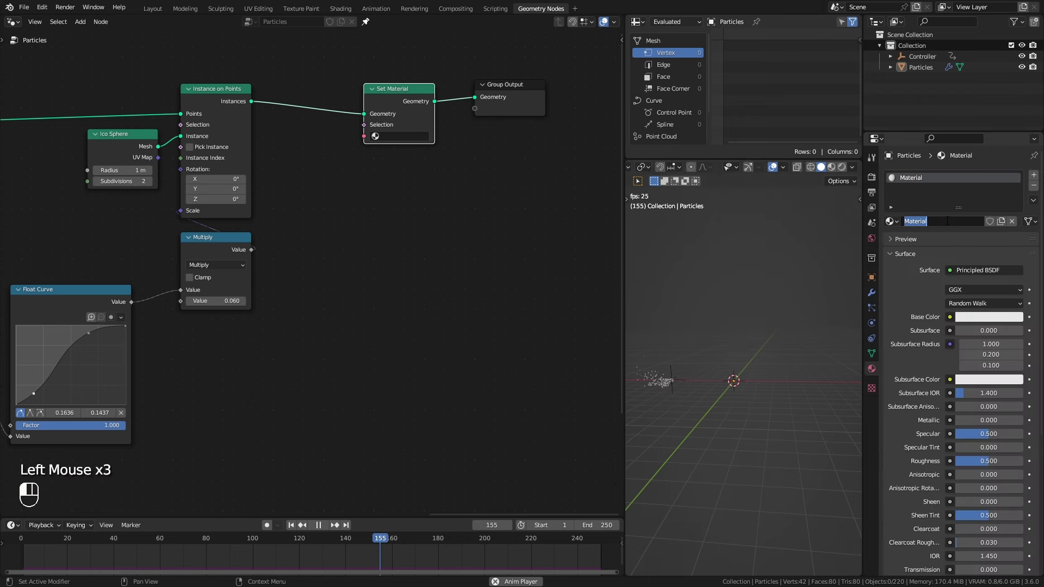
type("Particles")
key("Return")
key("ctrl+c")
left_click(398, 136)
left_click(399, 151)
key("space")
Step: Insert a Store Named Attribute node on the link between Delete Geometry and Instance on Points
left_click_drag(402, 70, 511, 166)
middle_click_drag(319, 110, 228, 179, "ctrl")
middle_click_drag(206, 180, 259, 222)
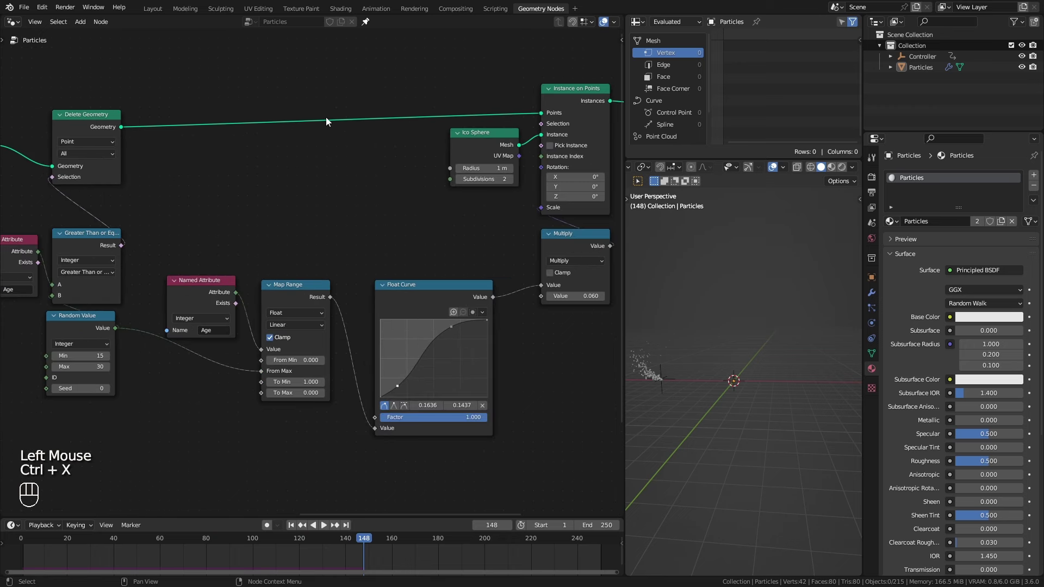
key("shift+a")
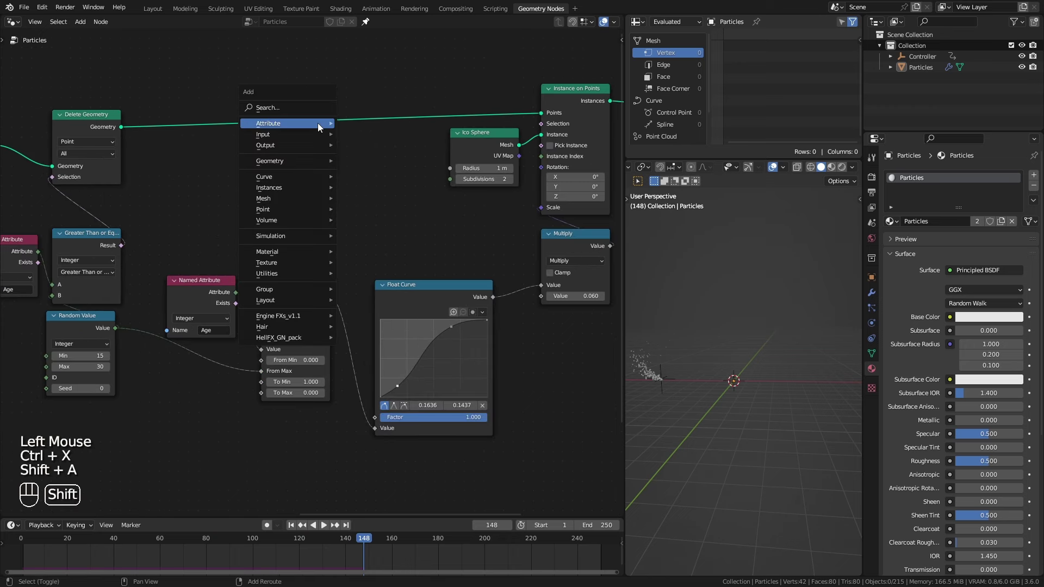
mouse_move(317, 123)
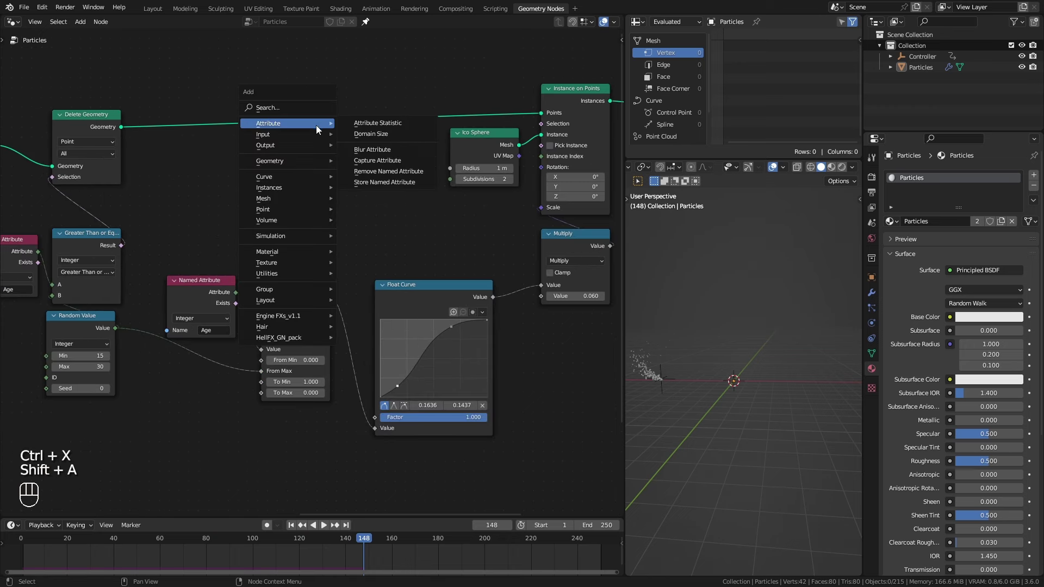
left_click(376, 182)
left_click(334, 70)
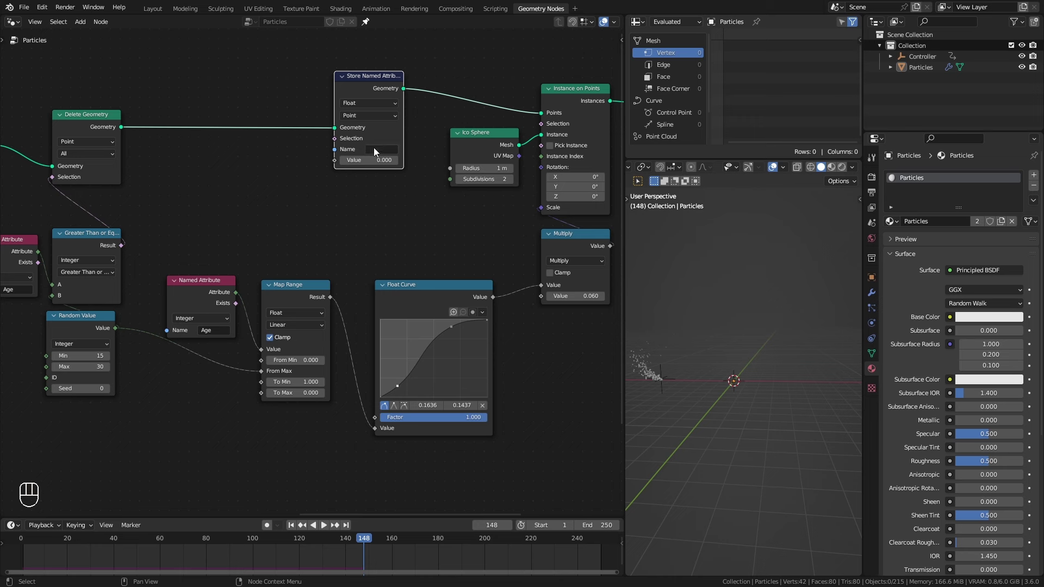
Step: Name the stored attribute nAge and connect the Float Curve output to its Value input
left_click(375, 149)
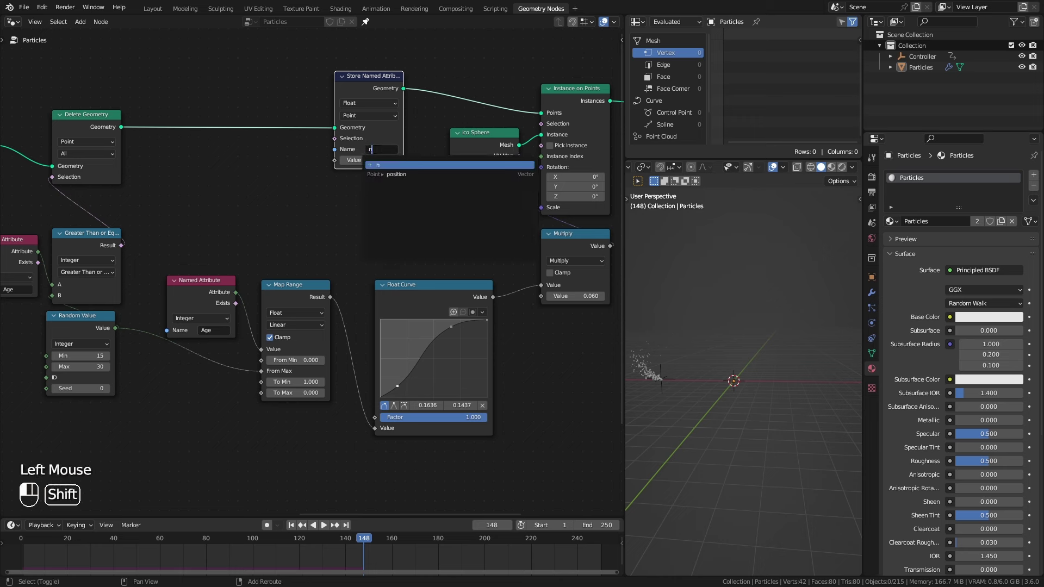
type("nAge")
key("Return")
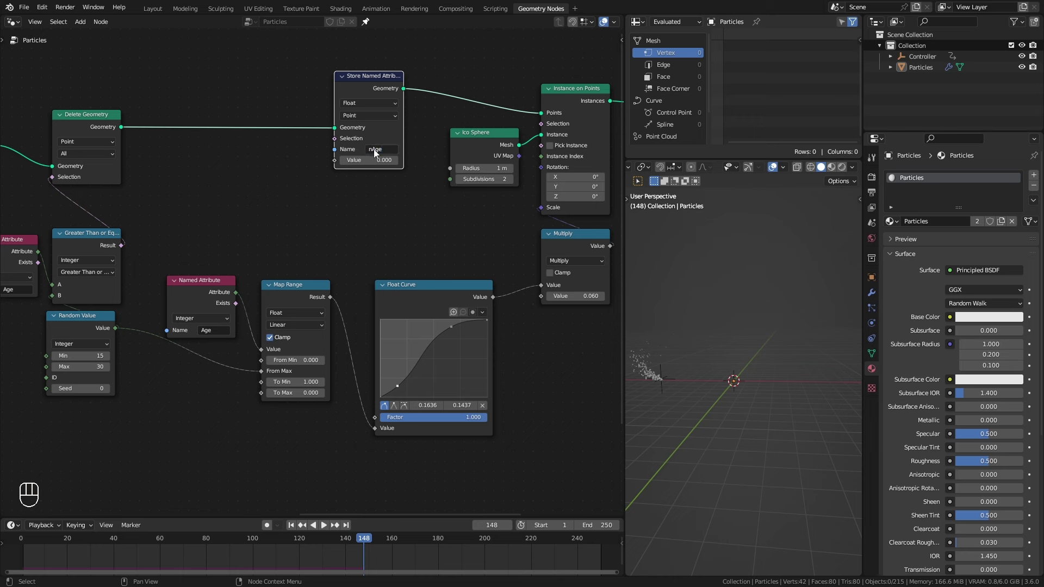
left_click_drag(492, 296, 504, 266)
left_click_drag(273, 167, 339, 164)
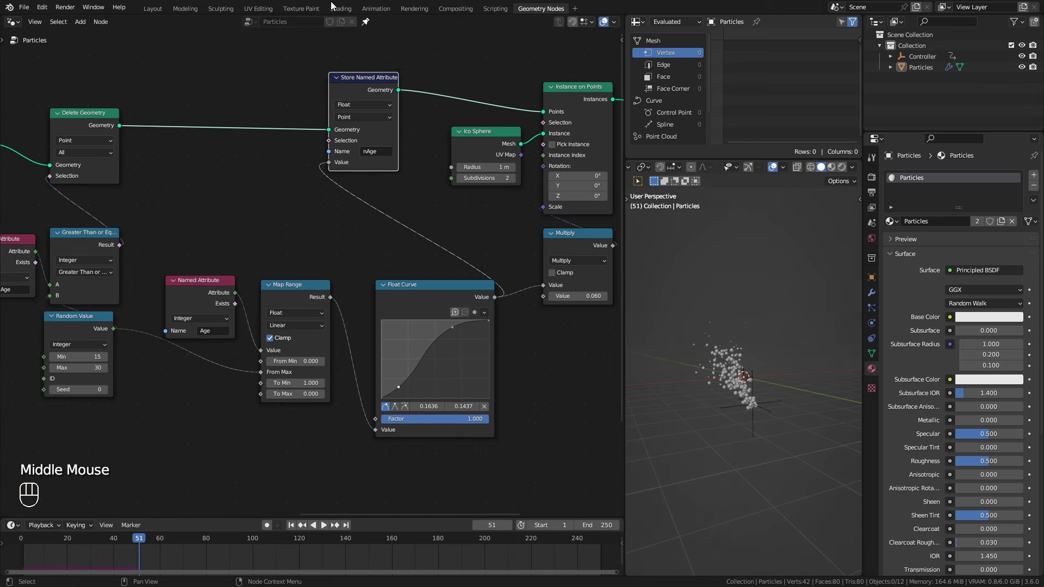
Step: Switch to the Shading workspace, frame the particles and delete the Principled BSDF from the Particles material
left_click(341, 8)
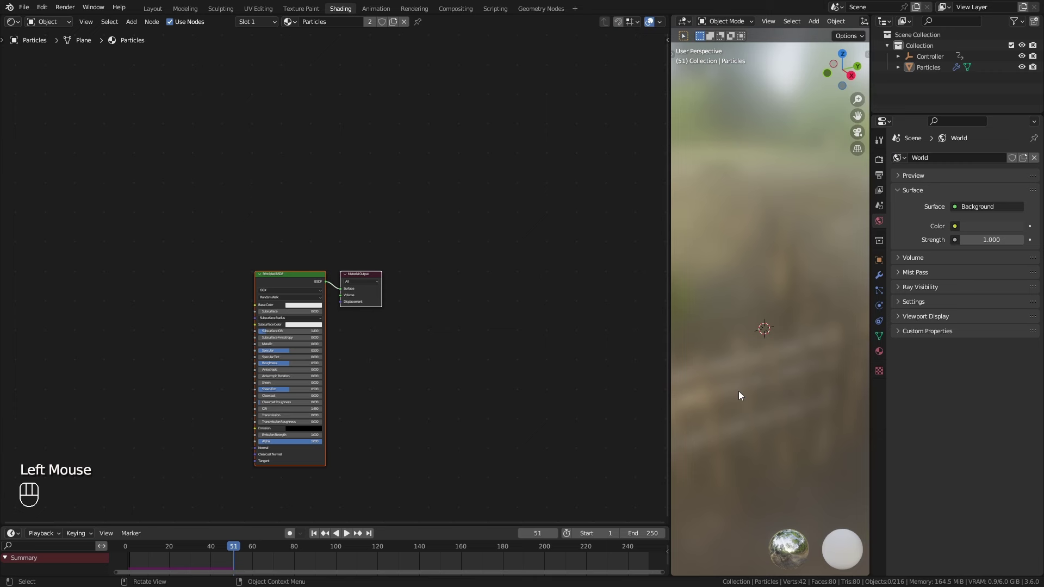
key("KP_Decimal")
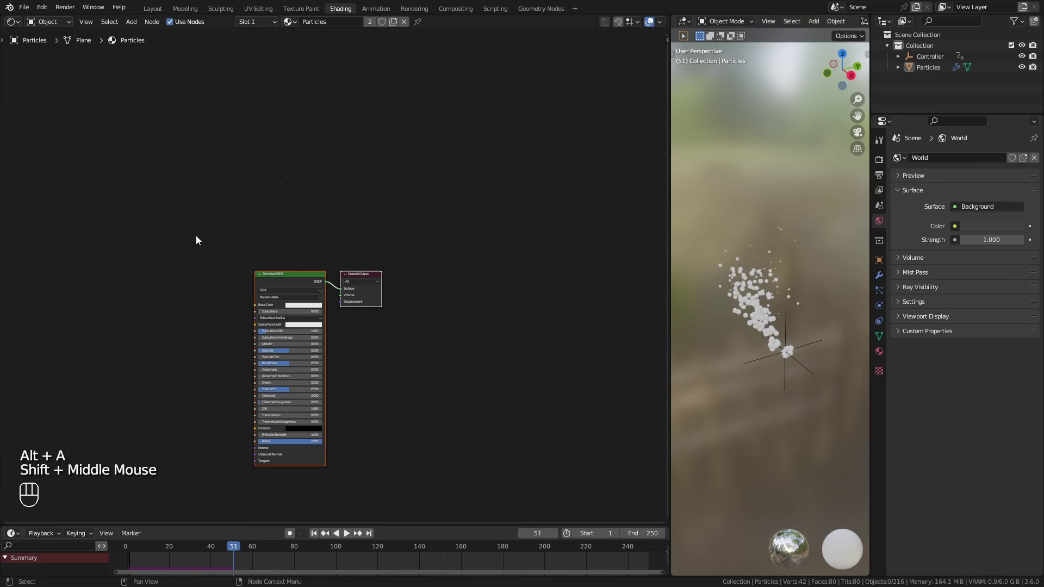
left_click_drag(225, 240, 384, 336)
left_click_drag(307, 273, 461, 161)
middle_click_drag(478, 303, 544, 296, "ctrl")
middle_click_drag(568, 272, 491, 314)
left_click(430, 132)
key("x")
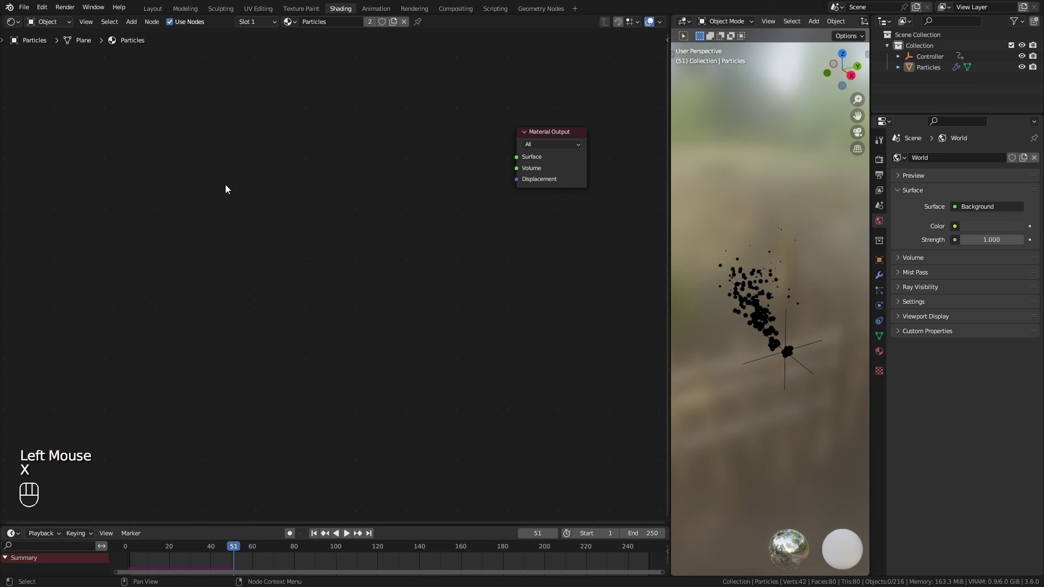
Step: Add an Attribute node named nAge to the material and preview its Color output on the Material Output's Surface
key("shift+a")
mouse_move(247, 157)
left_click(332, 185)
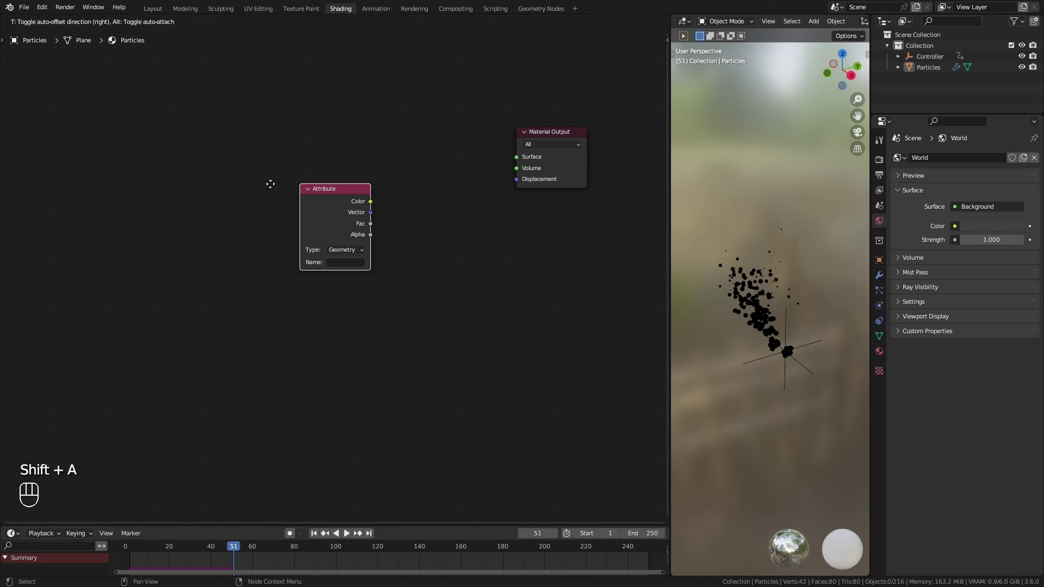
left_click(252, 240)
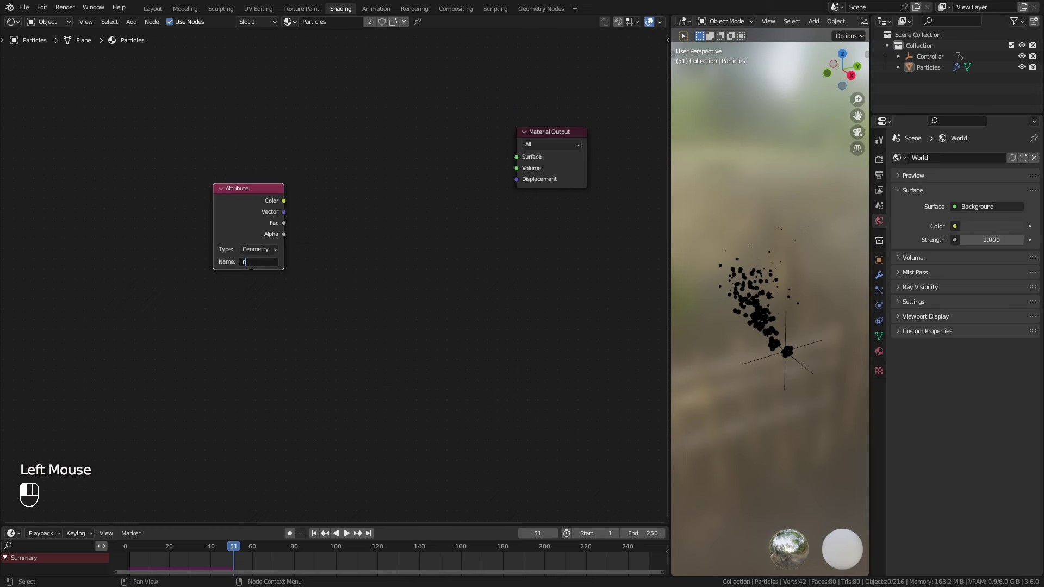
left_click(254, 263)
type("nAge")
key("Return")
left_click(259, 212, "ctrl+shift")
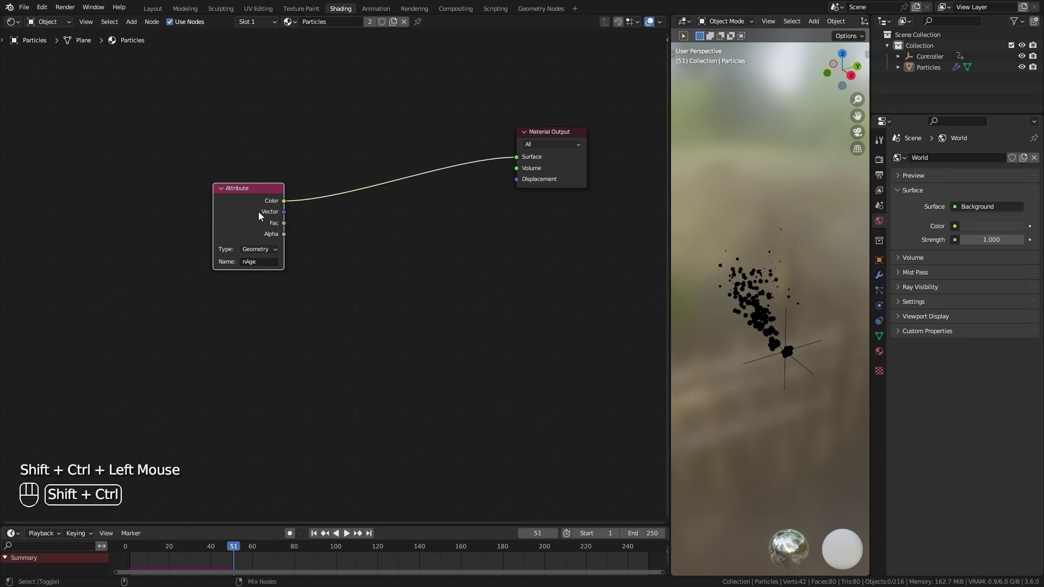
left_click(540, 9)
middle_click_drag(549, 197, 327, 213)
left_click_drag(542, 105, 532, 100)
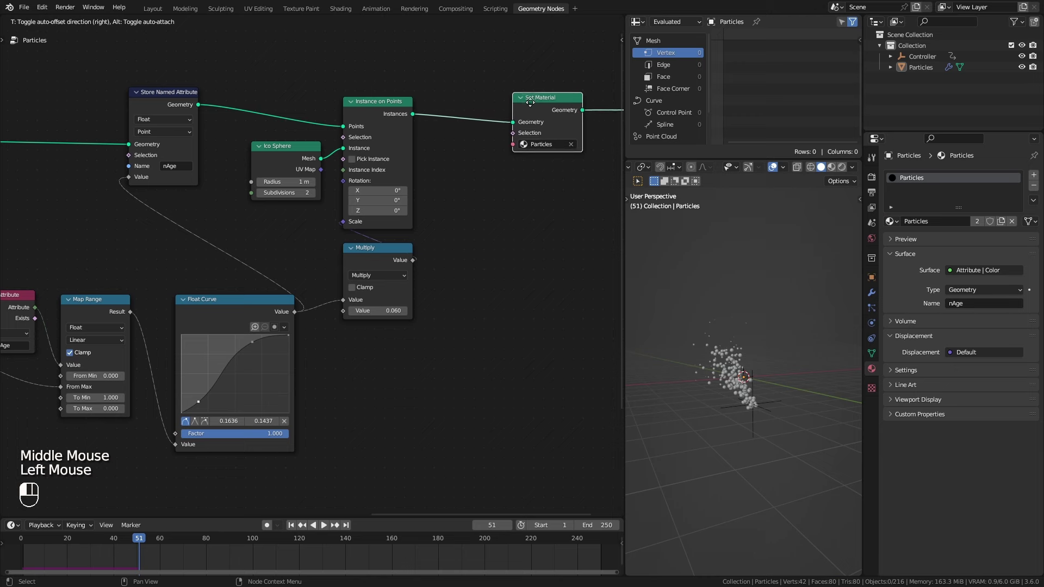
Step: Set the nAge Attribute node's type to Instancer in the Shading workspace
left_click(341, 9)
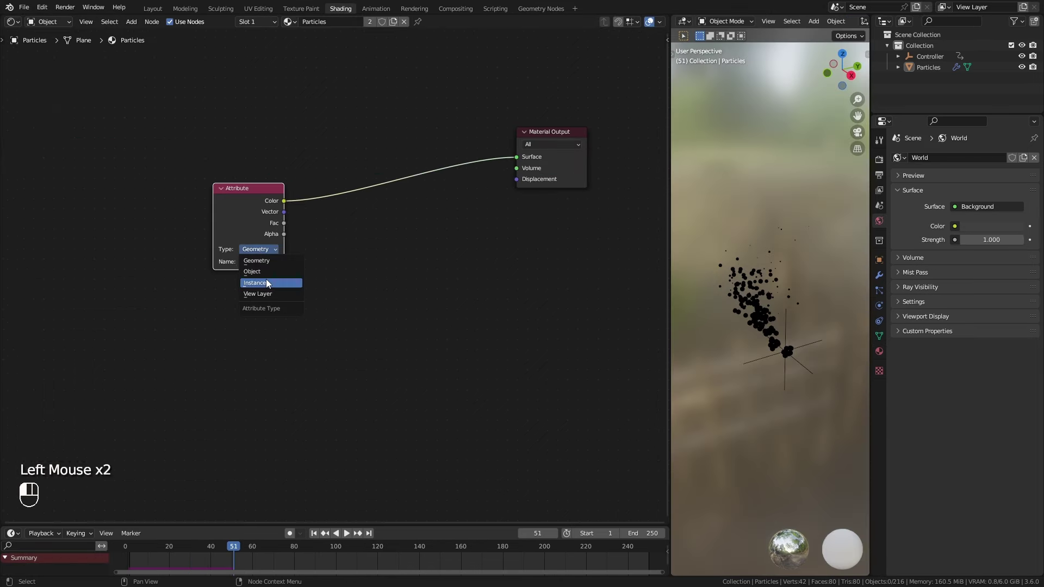
left_click(266, 283)
middle_click_drag(710, 416, 745, 410)
middle_click_drag(745, 411, 721, 363, "ctrl")
middle_click_drag(720, 363, 707, 294)
Step: Reshape the Float Curve in the Geometry Nodes workspace, placing its points at about (0.79, 0.94) and (0.24, 0.16)
left_click(543, 9)
middle_click_drag(707, 293, 739, 291, "shift")
left_click_drag(248, 348, 266, 338)
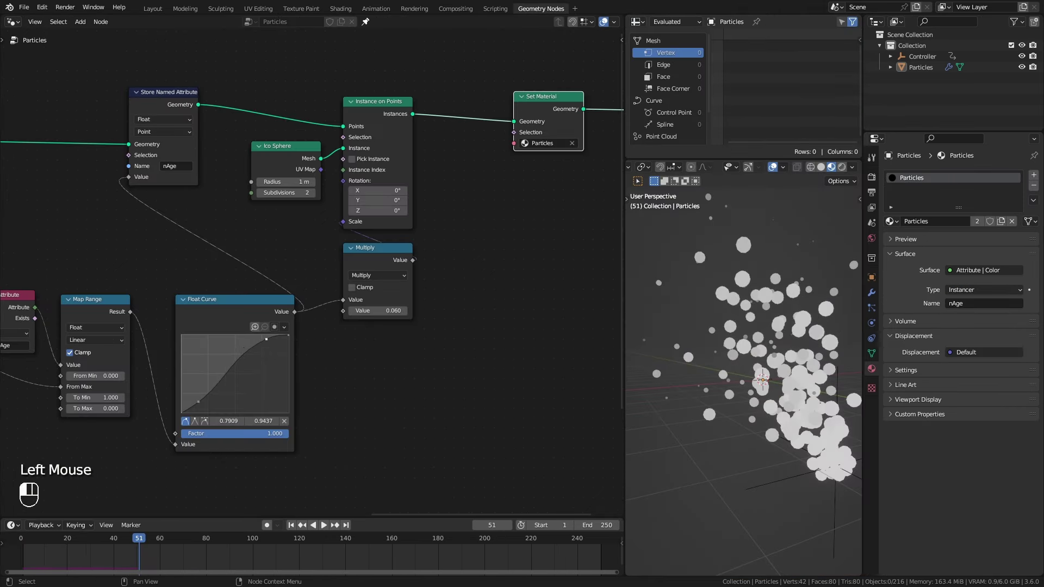
left_click_drag(211, 400, 208, 401)
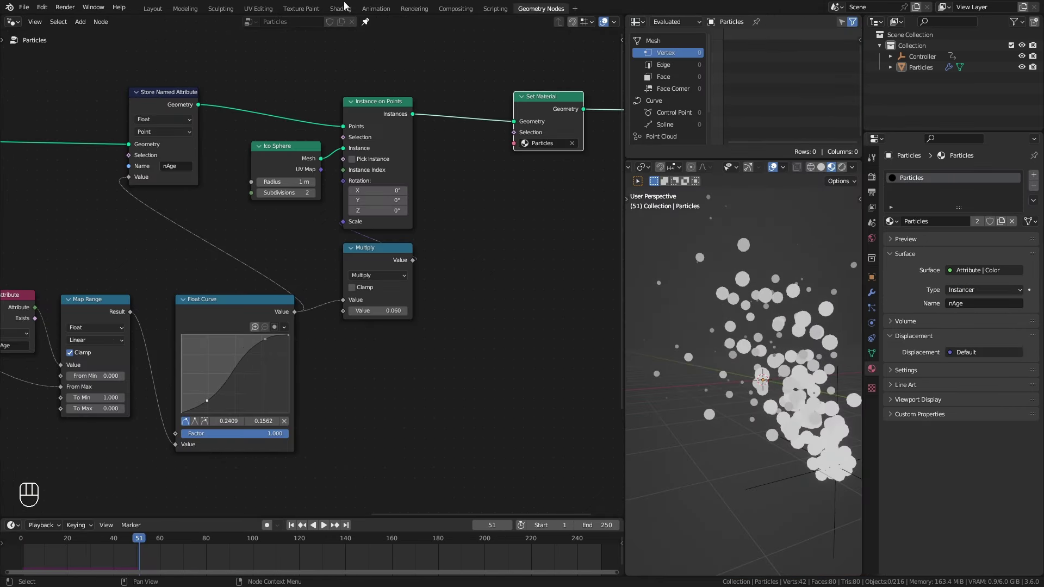
Step: Add an Emission shader to the Particles material in the Shading workspace and connect it to the Material Output's Surface
left_click(343, 9)
key("shift+a")
mouse_move(354, 292)
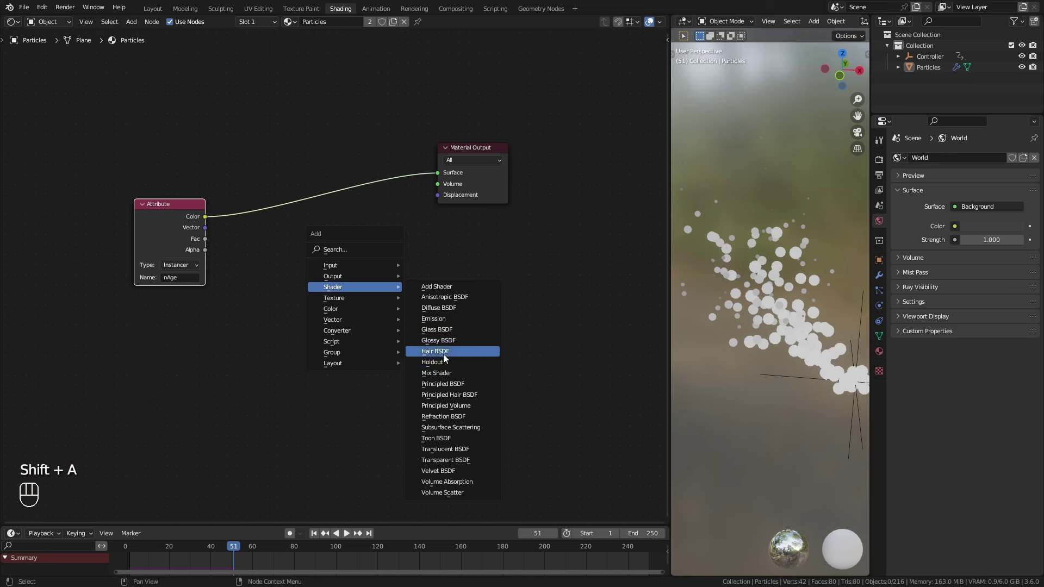
left_click(433, 318)
left_click(312, 219)
left_click_drag(488, 153, 574, 159)
left_click(381, 244, "ctrl+shift")
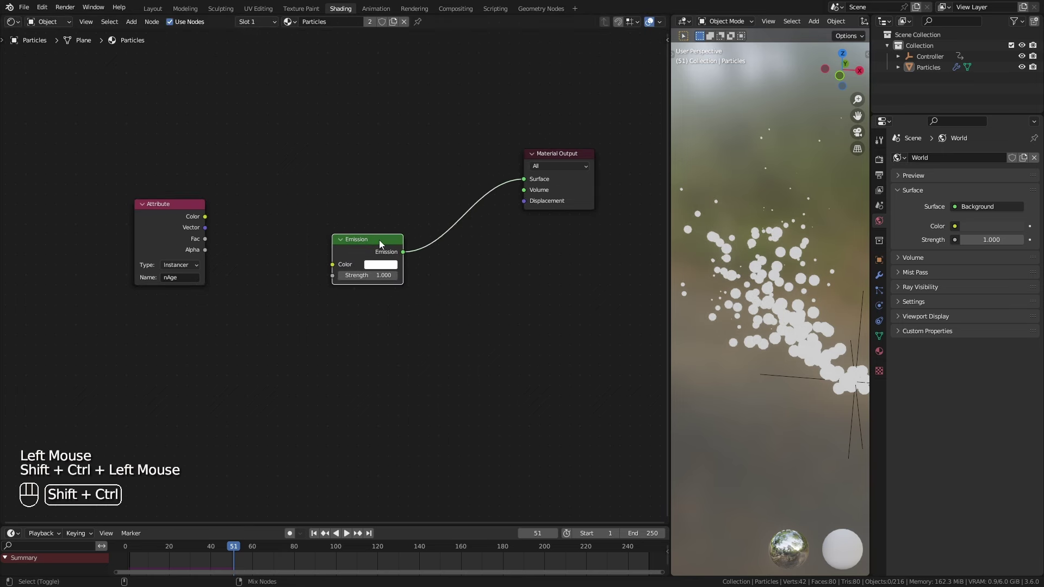
left_click_drag(380, 244, 405, 231)
Step: Add a Mix node set to Color, with the Attribute's Fac output connected to its Factor
left_click_drag(172, 212, 251, 308)
type("mix")
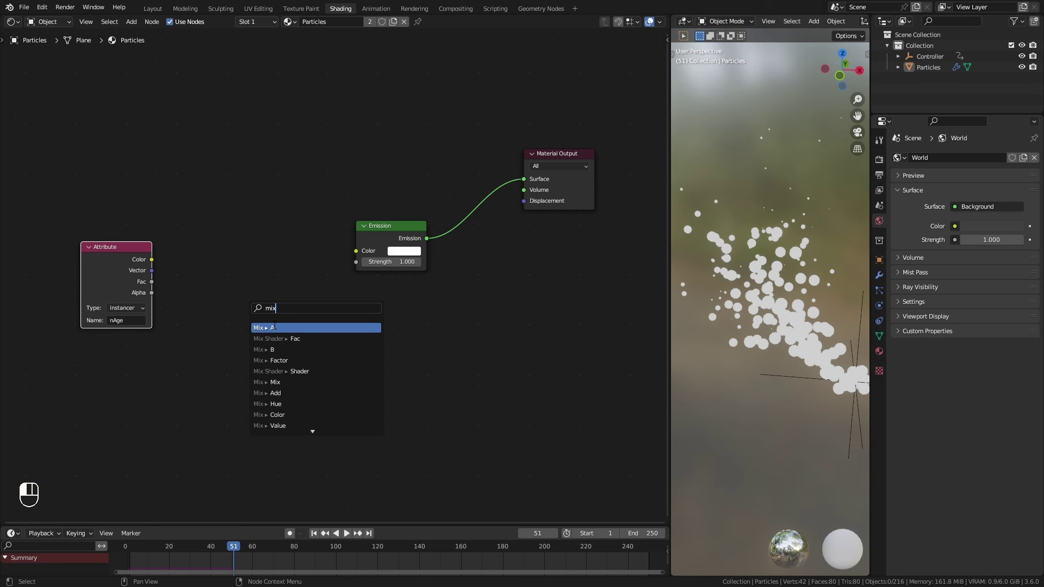
left_click(274, 327)
left_click_drag(234, 288, 233, 272)
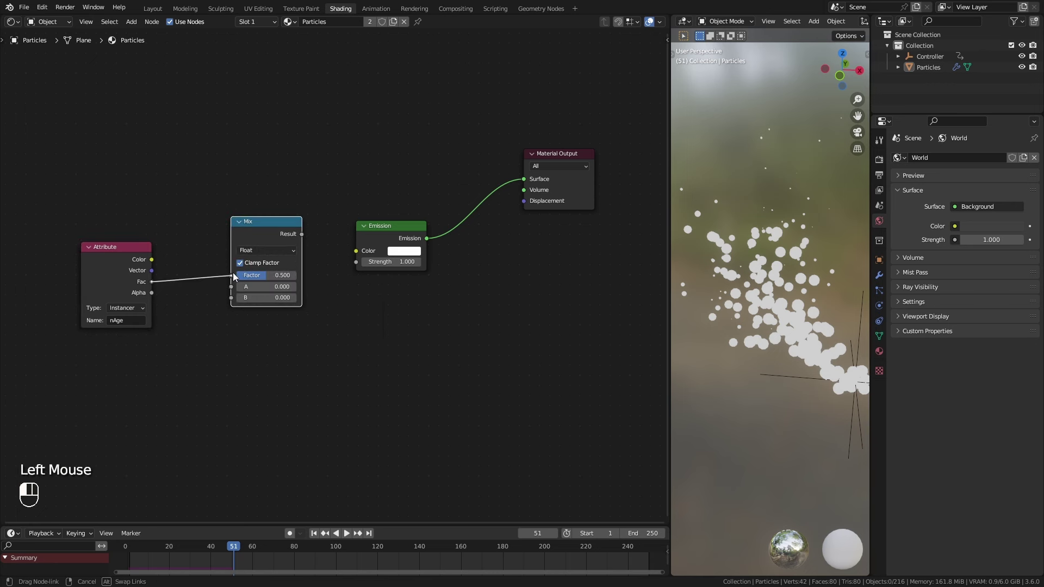
left_click(266, 251)
left_click(262, 284)
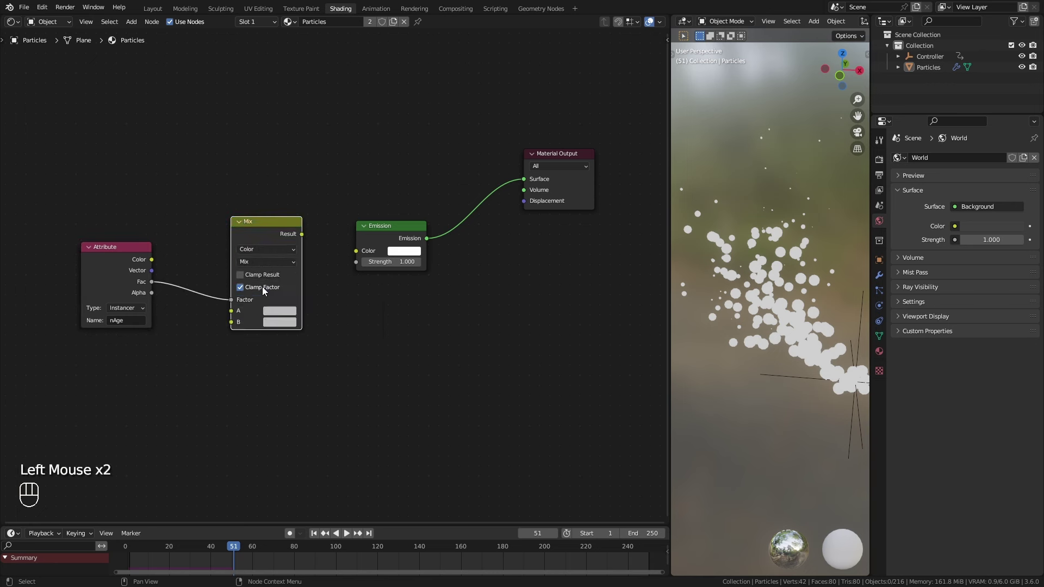
Step: Preview the Mix node on the Material Output and set its color A to a saturated crimson red
left_click(286, 234, "ctrl+shift")
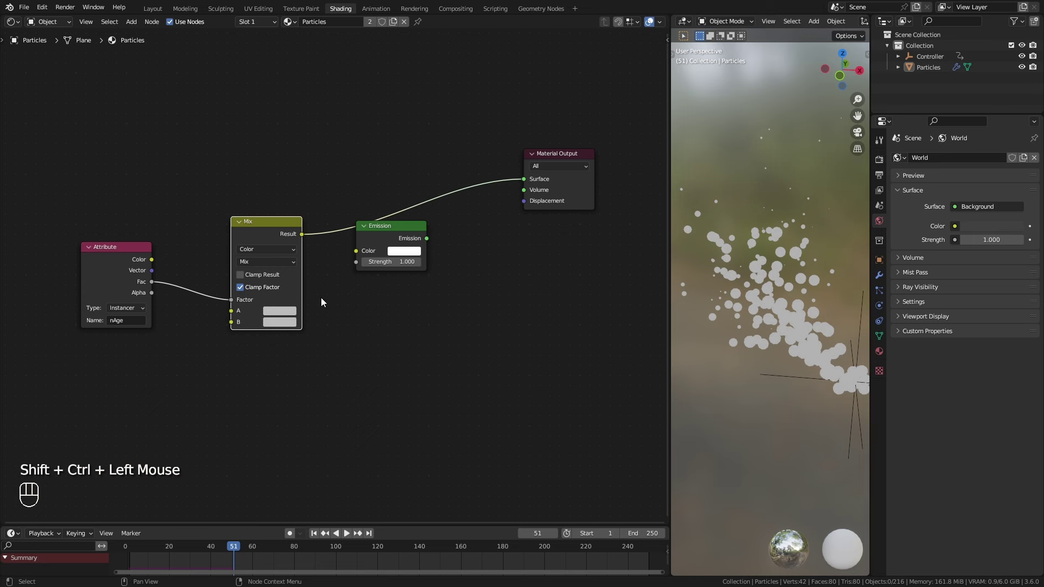
left_click(289, 313)
left_click_drag(350, 182, 350, 163)
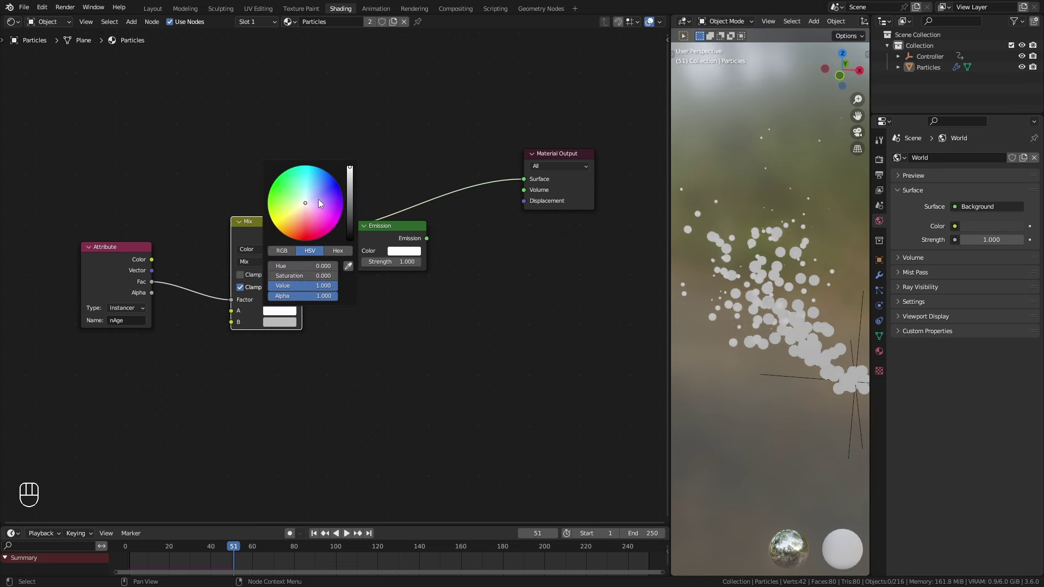
left_click_drag(312, 211, 312, 223)
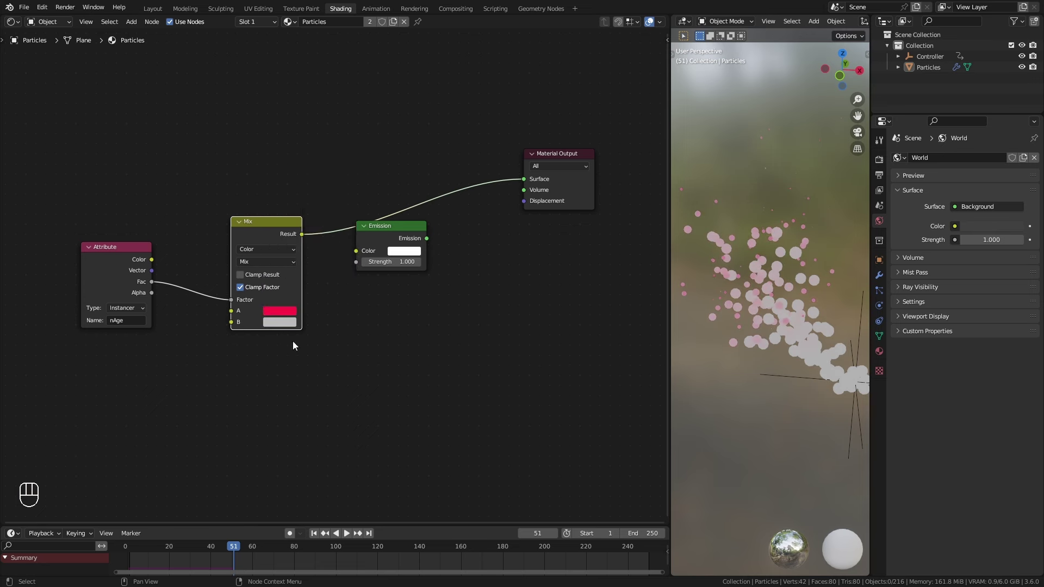
Step: Set the Mix node's color B to bright magenta and route its Result through the Emission Color to the Surface
left_click(286, 322)
left_click_drag(350, 193, 350, 175)
left_click_drag(322, 219, 357, 250)
left_click(400, 235, "ctrl+shift")
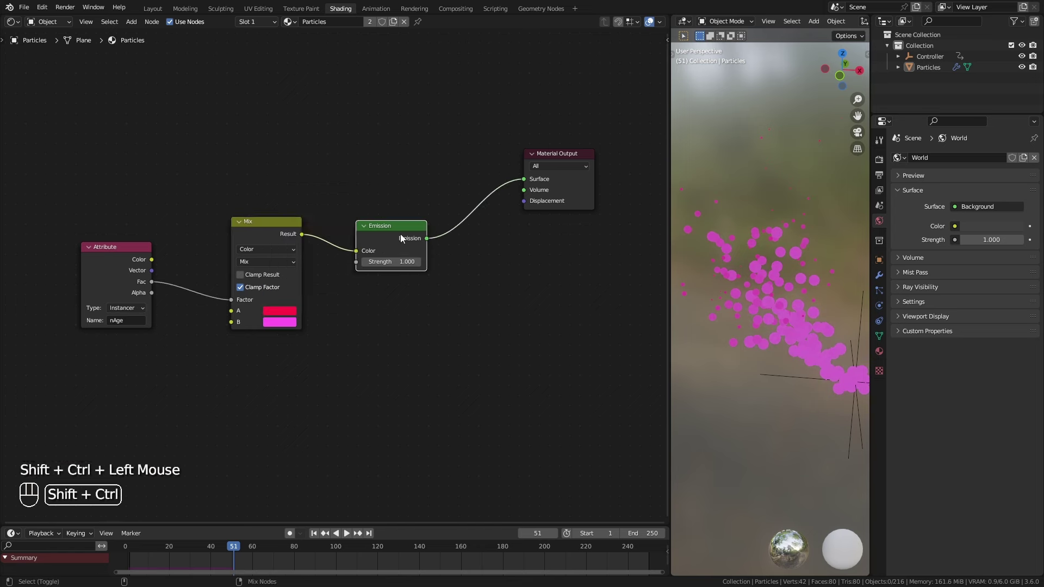
Step: Raise the Emission strength and spread the Emission, Mix and Attribute nodes apart
middle_click_drag(772, 409, 771, 423, "ctrl")
left_click_drag(394, 262, 506, 262)
mouse_move(787, 375)
middle_mouse_down("ctrl")
mouse_move(787, 387)
mouse_move(717, 393)
mouse_move(804, 383)
middle_mouse_up("ctrl")
left_click_drag(381, 234, 404, 229)
left_click_drag(252, 219, 241, 156)
left_click_drag(88, 283, 56, 285)
Step: Drive the Emission Strength from the Attribute's Fac through a Multiply node with a value of 11.1
left_click_drag(120, 285, 298, 375)
type("mul")
key("Return")
left_click(267, 324)
left_click(274, 322, "ctrl+shift")
left_click_drag(292, 324, 385, 262)
left_click(434, 232, "ctrl+shift")
Step: Set the scene's render engine to Eevee and review its render settings
left_click(879, 161)
left_click(971, 157)
left_click(968, 171)
scroll(829, 25, "down", 6)
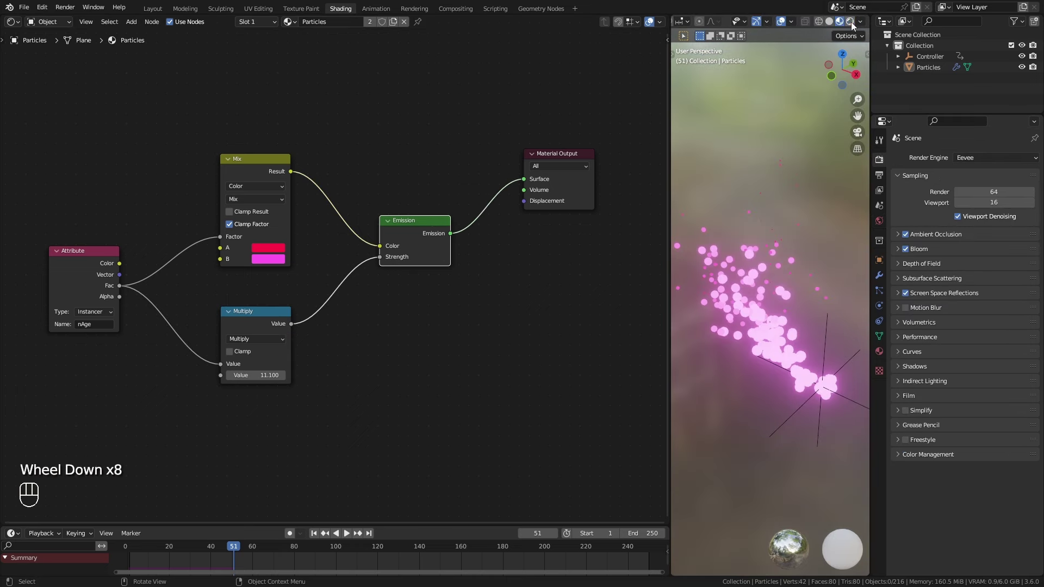
Step: Display the viewport in rendered shading and darken the World background color to a value of 0.016
left_click(851, 23)
left_click(879, 219)
left_click(975, 231)
left_click_drag(1013, 141, 1015, 144)
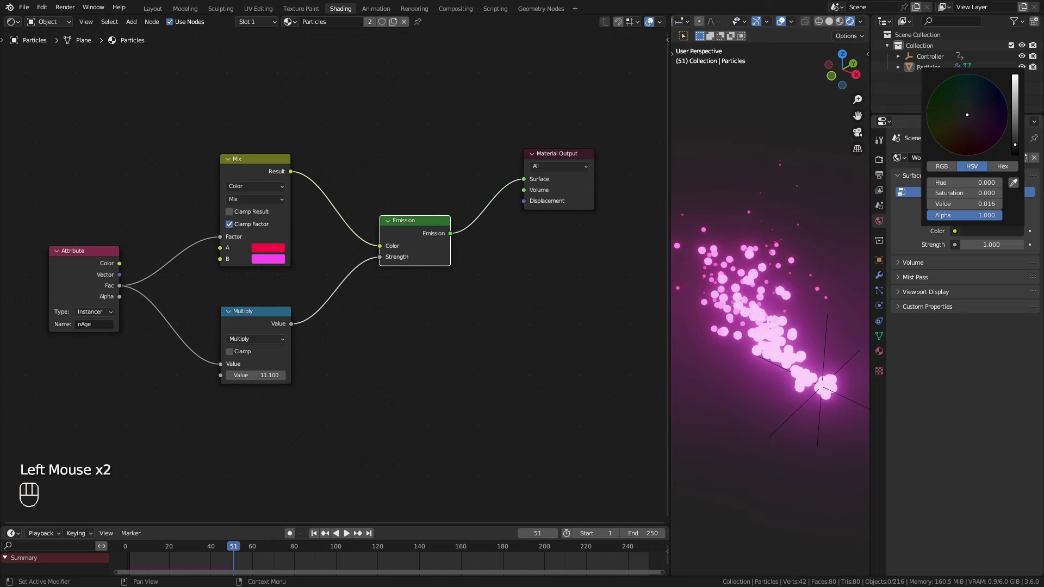
scroll(780, 340, "down", 2)
Step: Switch to the Layout workspace in rendered shading and play the particle animation from the first frame
left_click(153, 9)
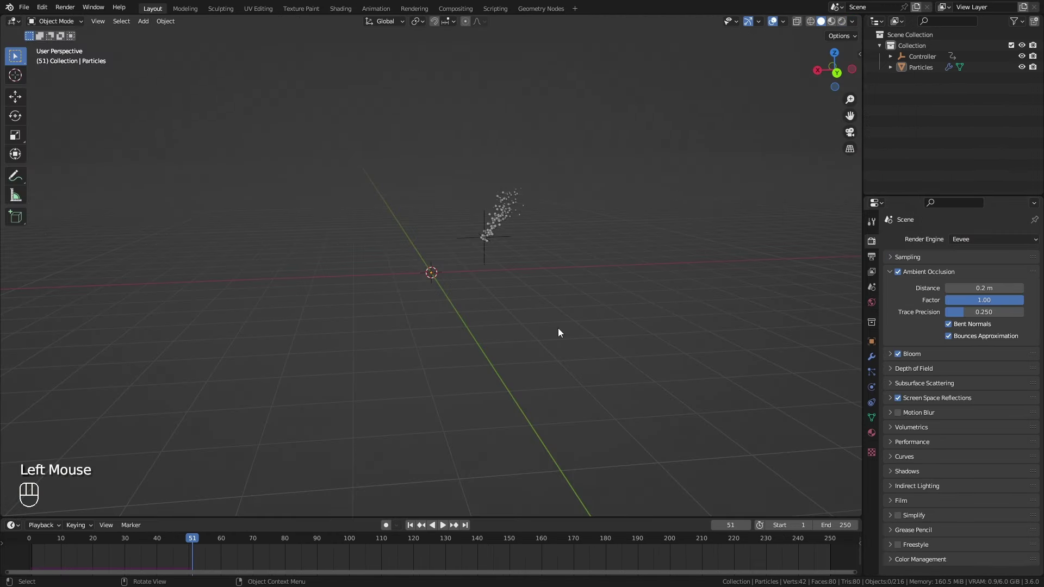
key("z")
left_click(552, 265)
middle_click_drag(552, 264, 380, 516)
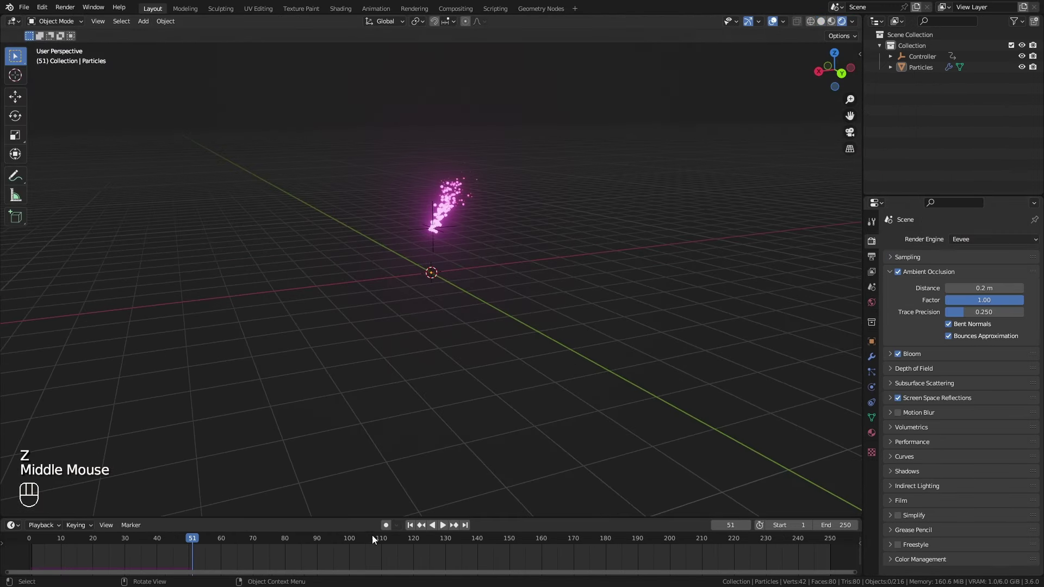
left_click(410, 525)
key("space")
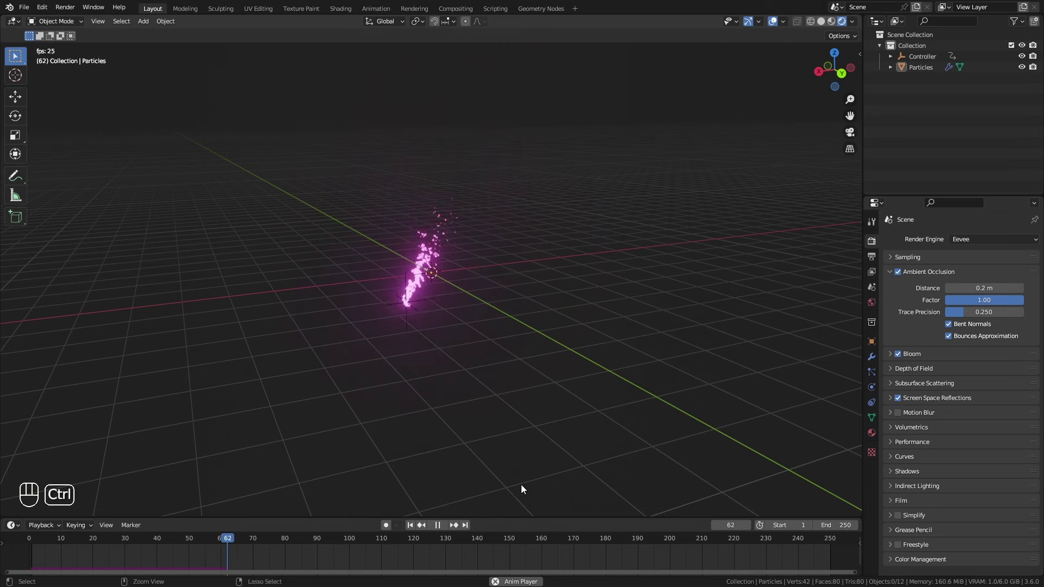
middle_click_drag(520, 485, 523, 467, "ctrl")
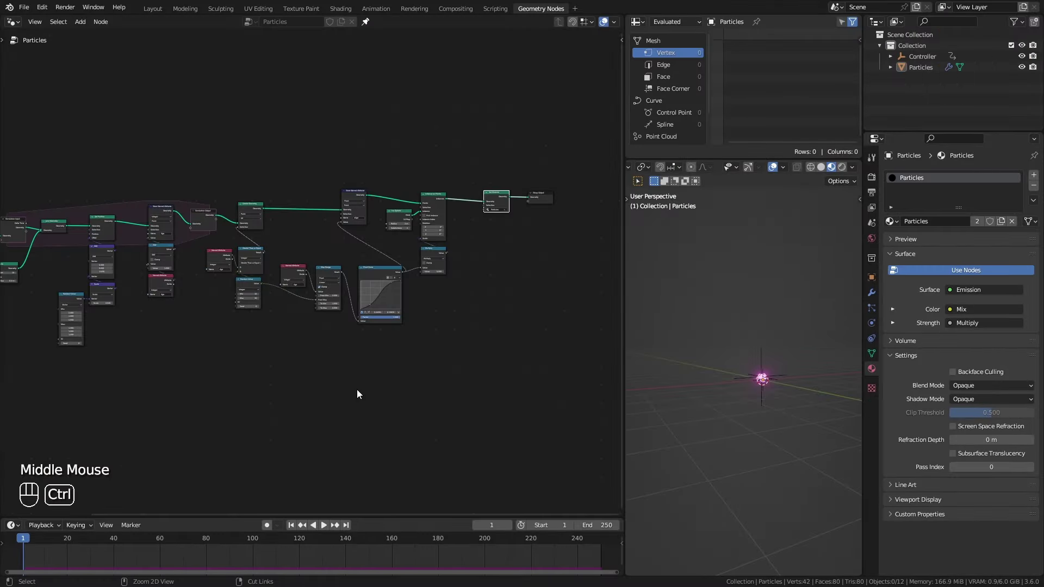
Step: Duplicate the Particles object in place and rename the copy Trail
middle_click_drag(357, 389, 500, 258, "ctrl")
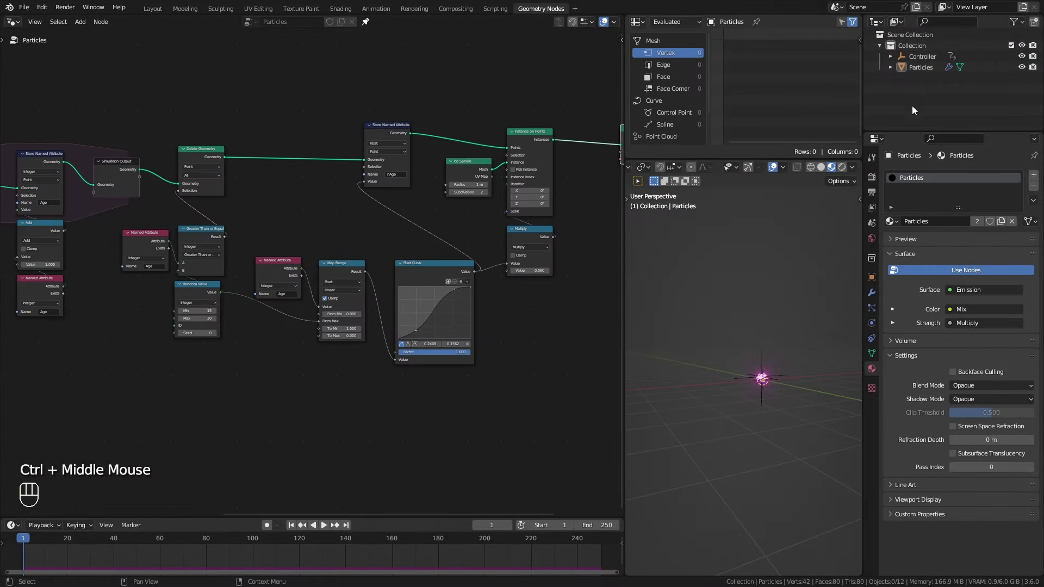
left_click(923, 66)
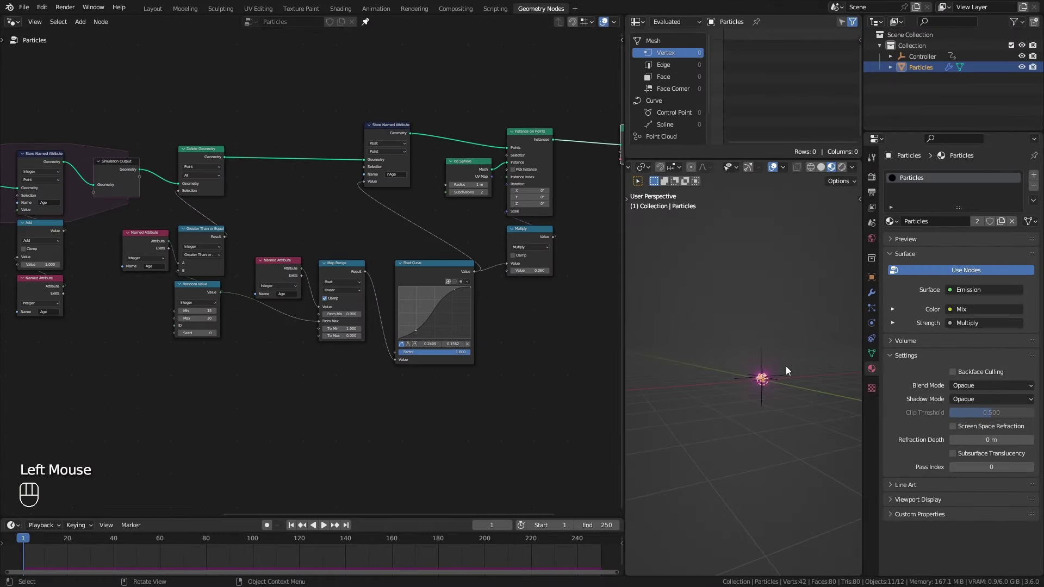
key("shift+d")
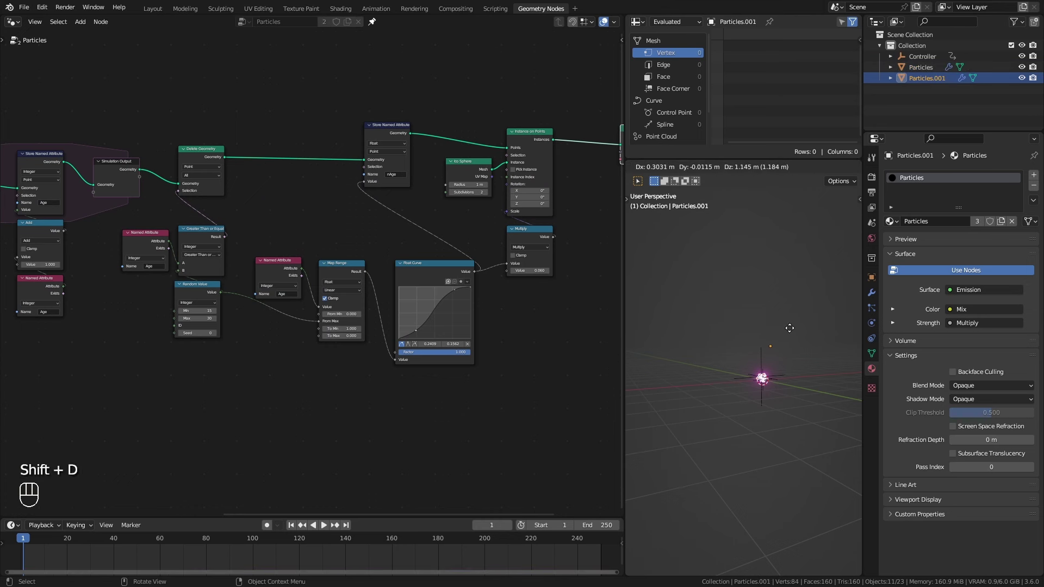
left_click(768, 323)
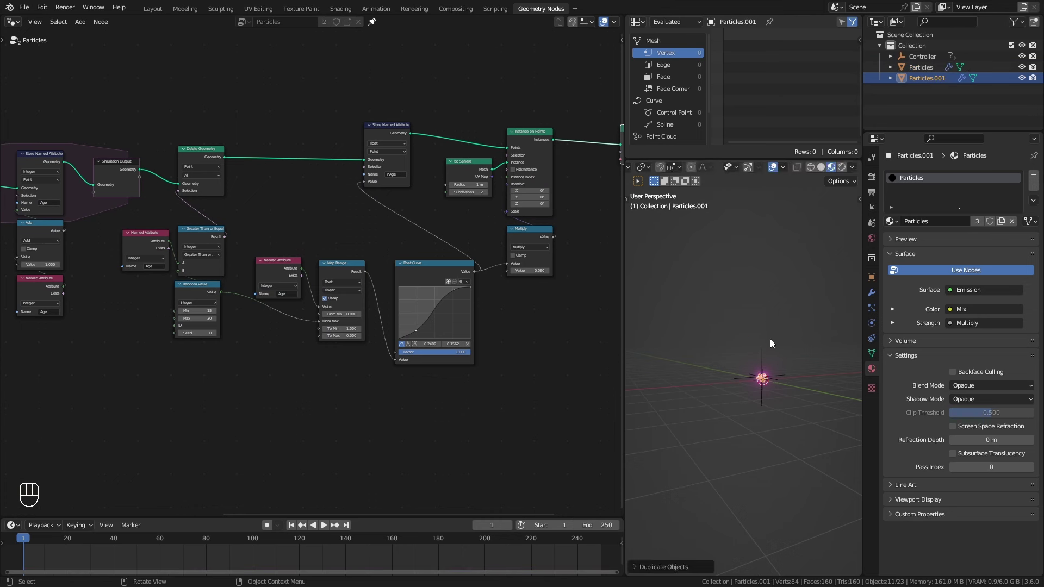
key("F2")
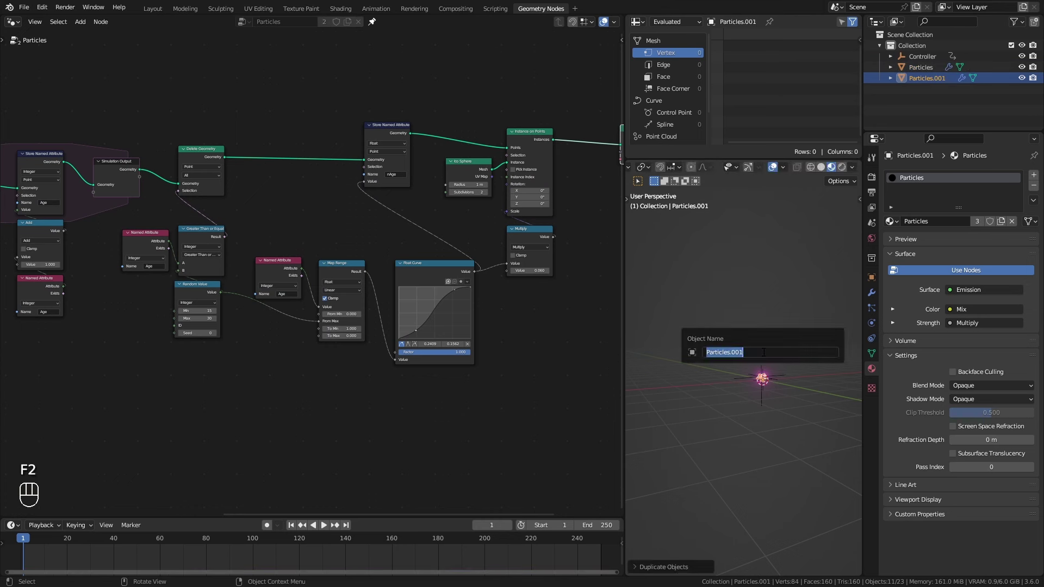
type("Trail")
key("Return")
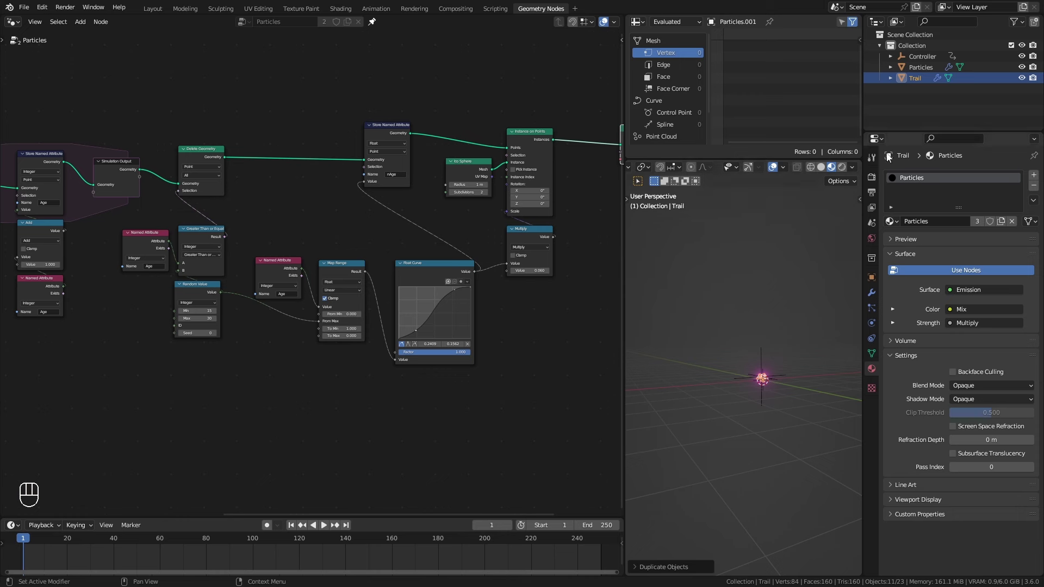
Step: Make the Trail object's geometry node group a single-user copy and name it Trail
left_click(871, 289)
mouse_move(467, 68)
middle_mouse_down()
mouse_move(533, 110)
mouse_move(493, 102)
mouse_move(456, 64)
middle_mouse_up()
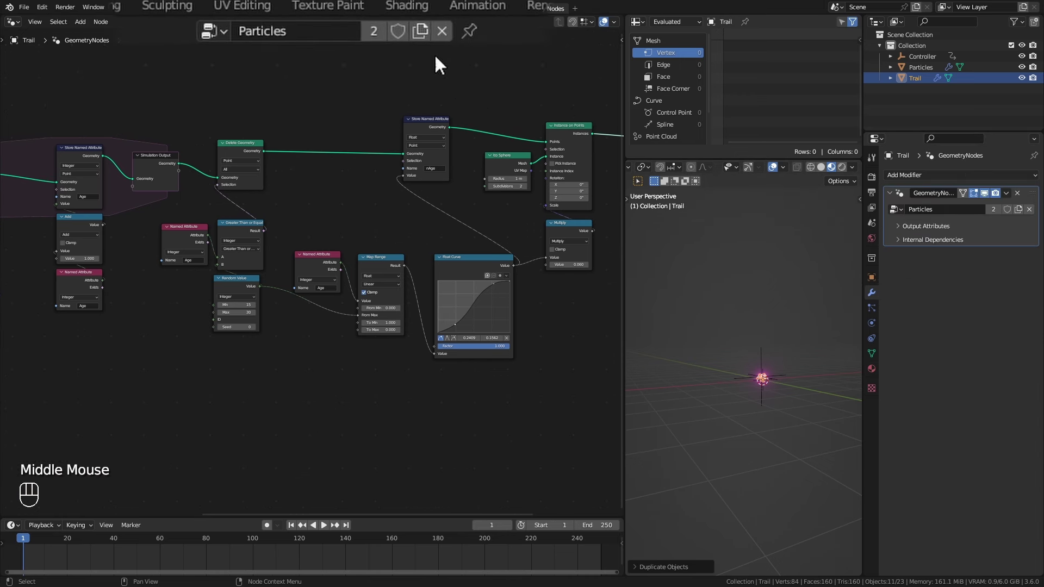
left_click(379, 34)
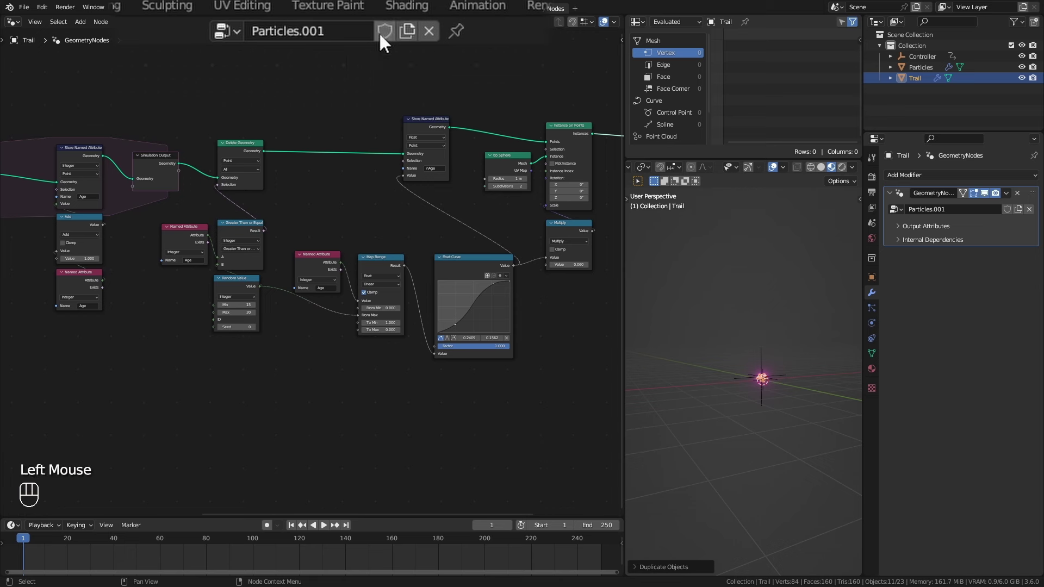
double_click(349, 33)
type("Trail")
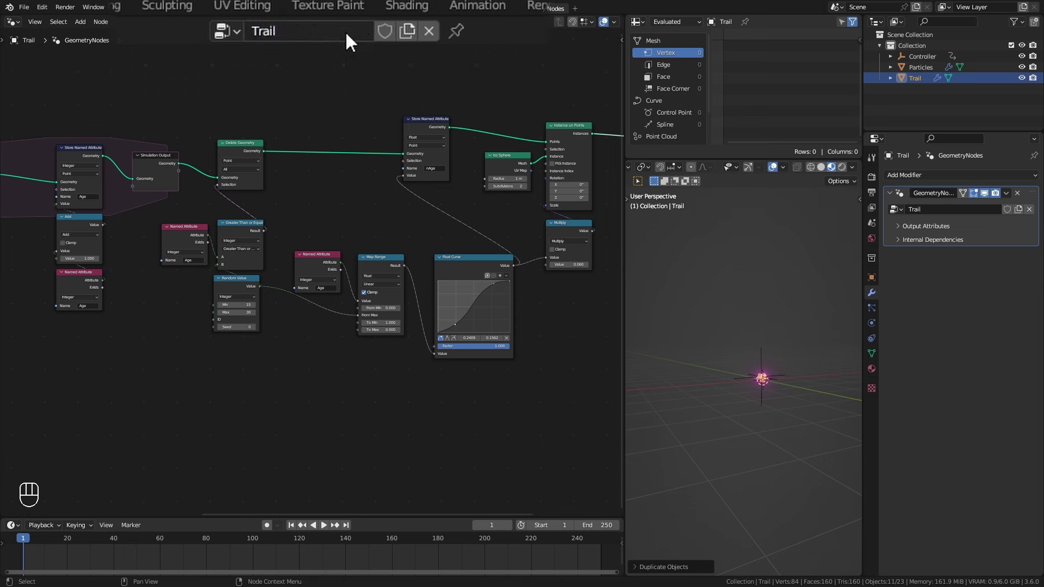
left_click(921, 68)
left_click(922, 78)
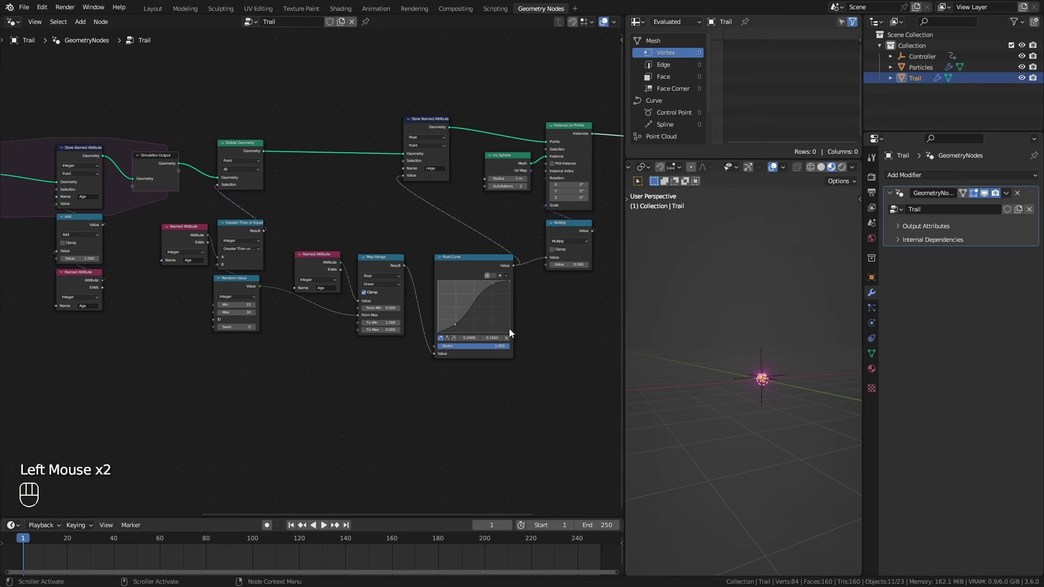
Step: Remove the nAge, scaling and instancing nodes between Delete Geometry and Set Material, keeping the geometry link, and mute Delete Geometry
key("ctrl+space")
middle_click_drag(836, 428, 675, 438)
left_click_drag(675, 408, 373, 106)
key("ctrl+x")
middle_click_drag(433, 194, 523, 450)
left_click(484, 170)
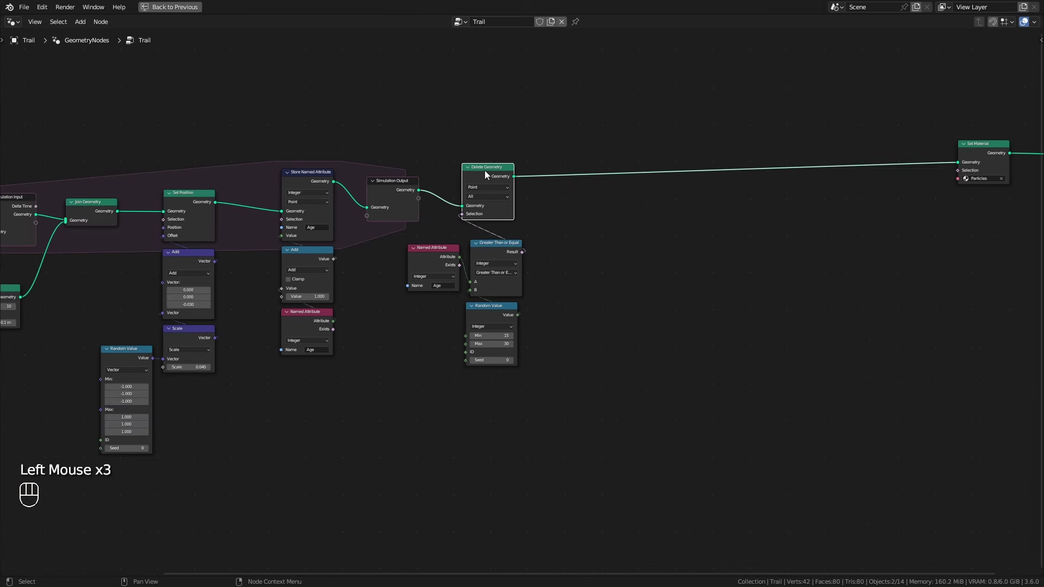
key("m")
Step: Remove the Add, Scale and Random Value nodes feeding Set Position's Offset, and set its Z offset to 0 m
middle_click_drag(729, 272, 569, 475)
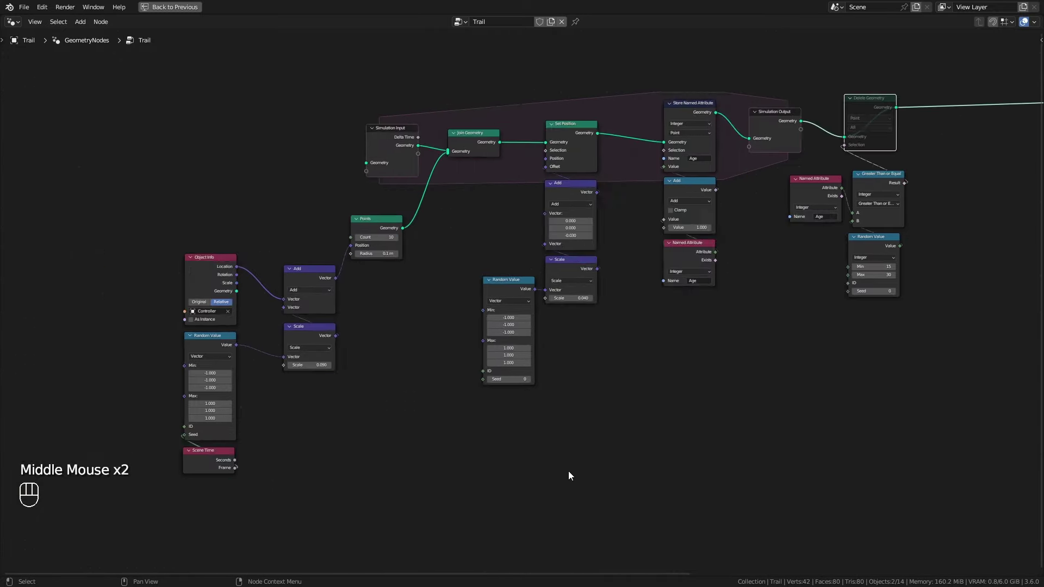
scroll(568, 476, "up", 1)
left_click_drag(604, 427, 507, 163)
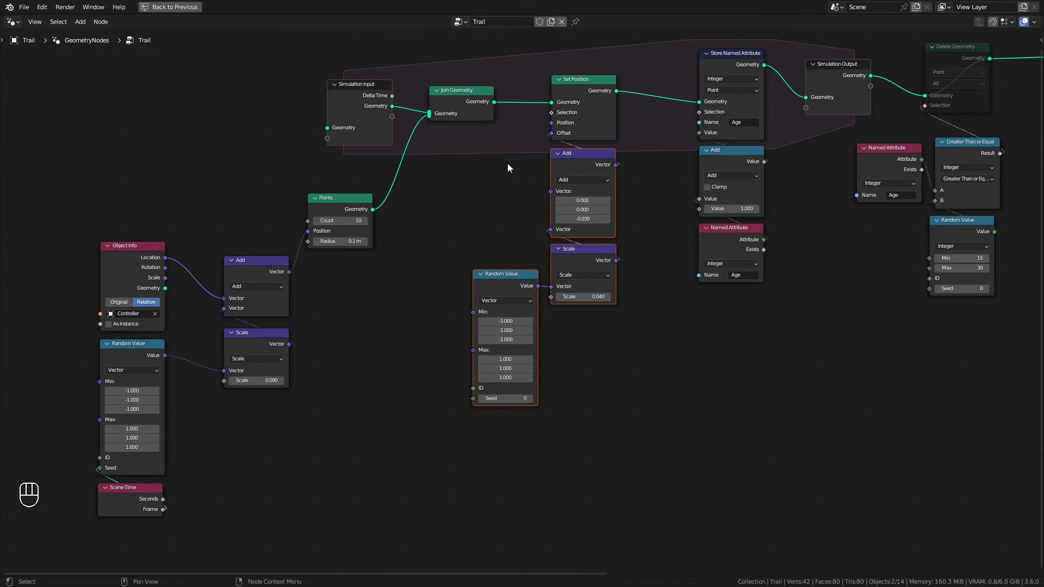
key("ctrl+x")
left_click(583, 160)
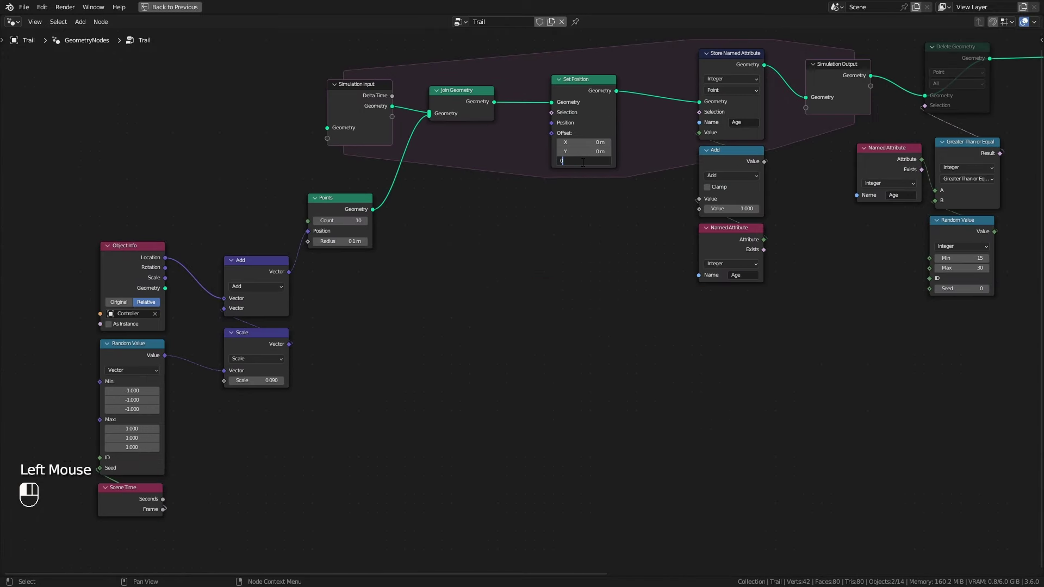
Step: Remove the Scene Time, Random Value, Scale and Add nodes so Object Info's Location feeds Points' Position directly
middle_click_drag(540, 332, 564, 350)
left_click_drag(425, 482, 169, 318)
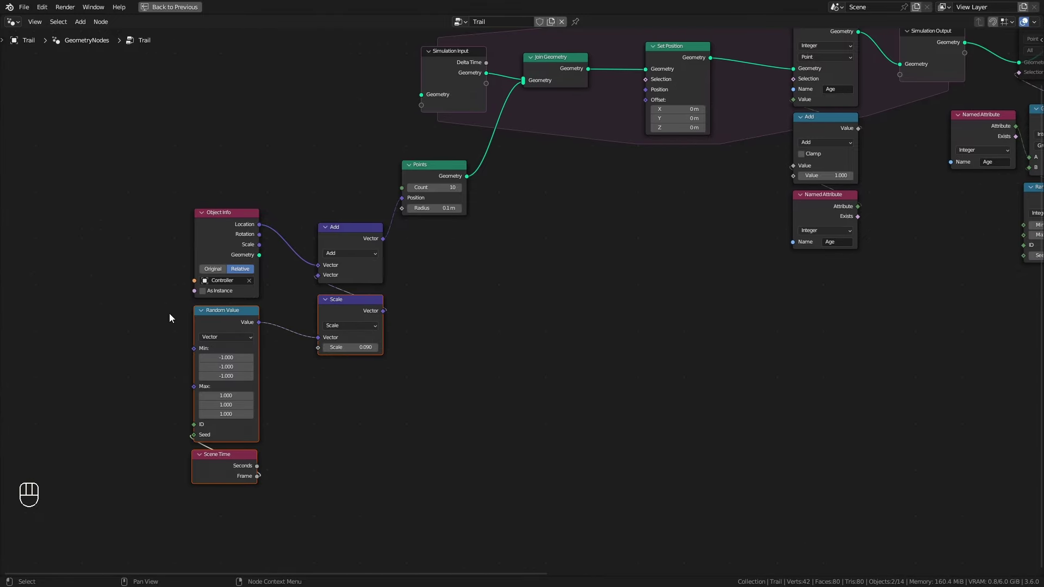
left_click(348, 234)
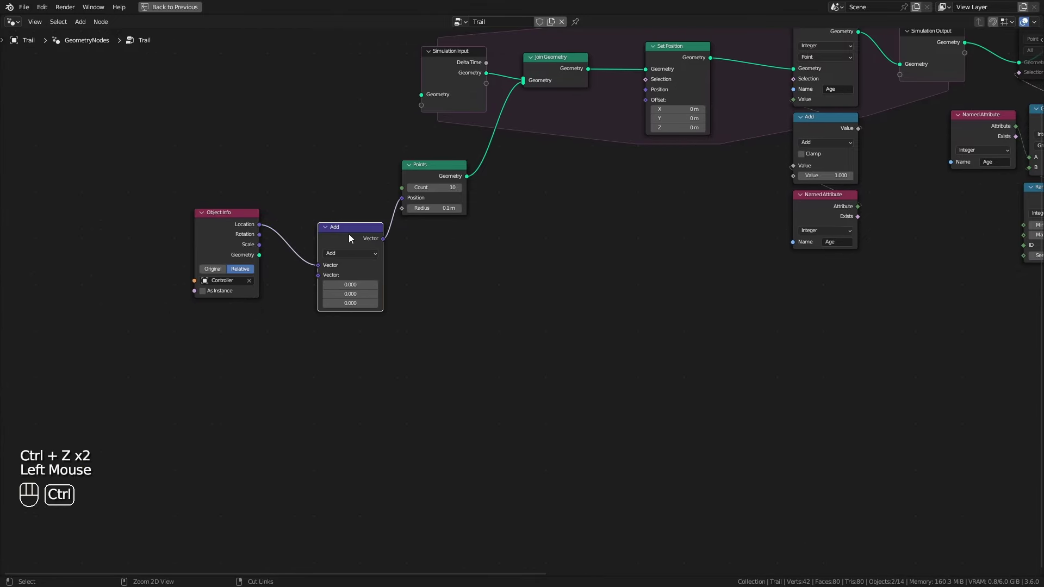
key("ctrl+x")
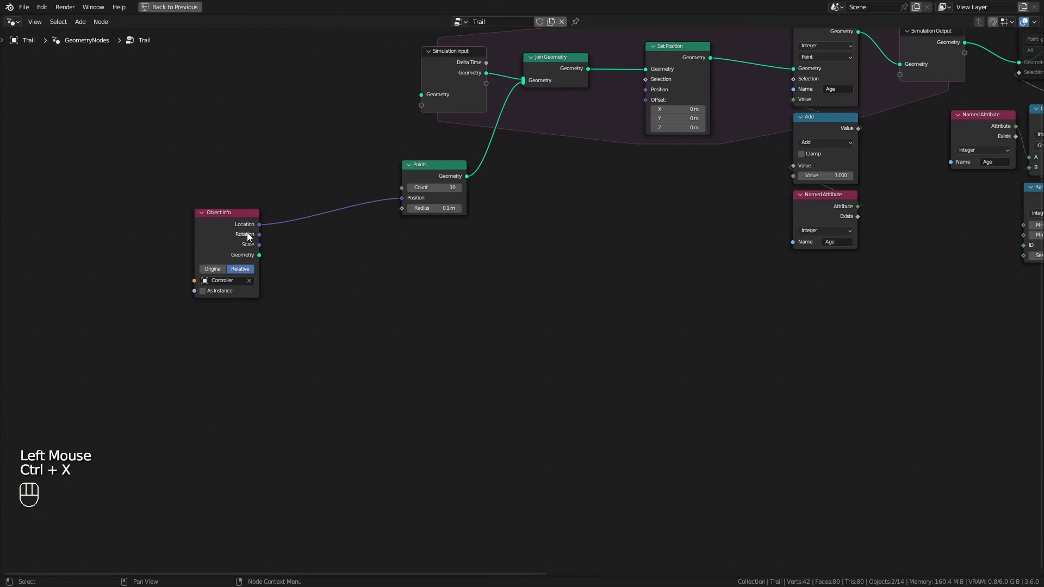
Step: Restore the full layout, play the animation, set the Points node's Count to 1 and replay from the start
key("ctrl+space")
key("space")
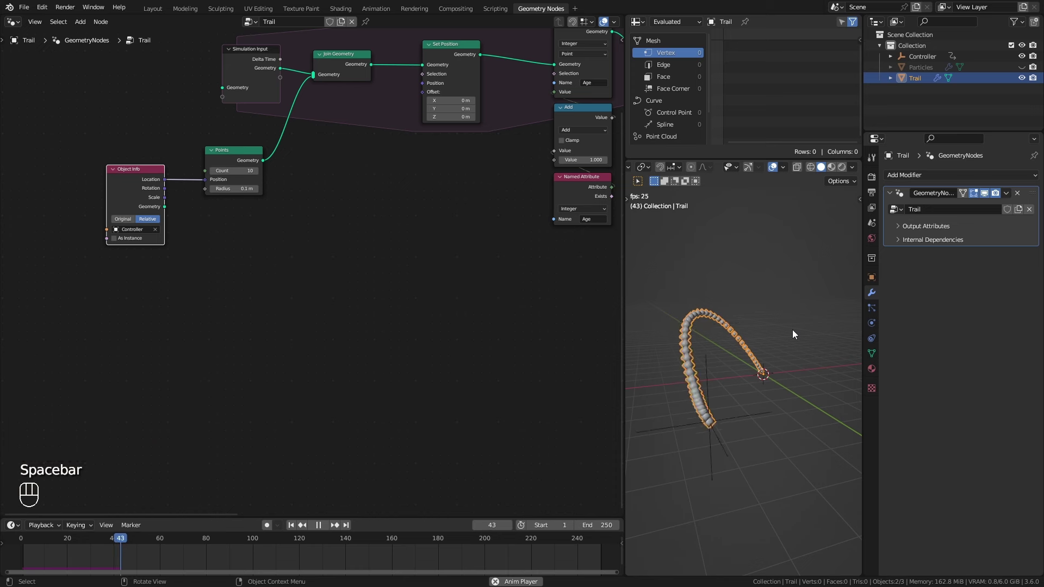
left_click(232, 172)
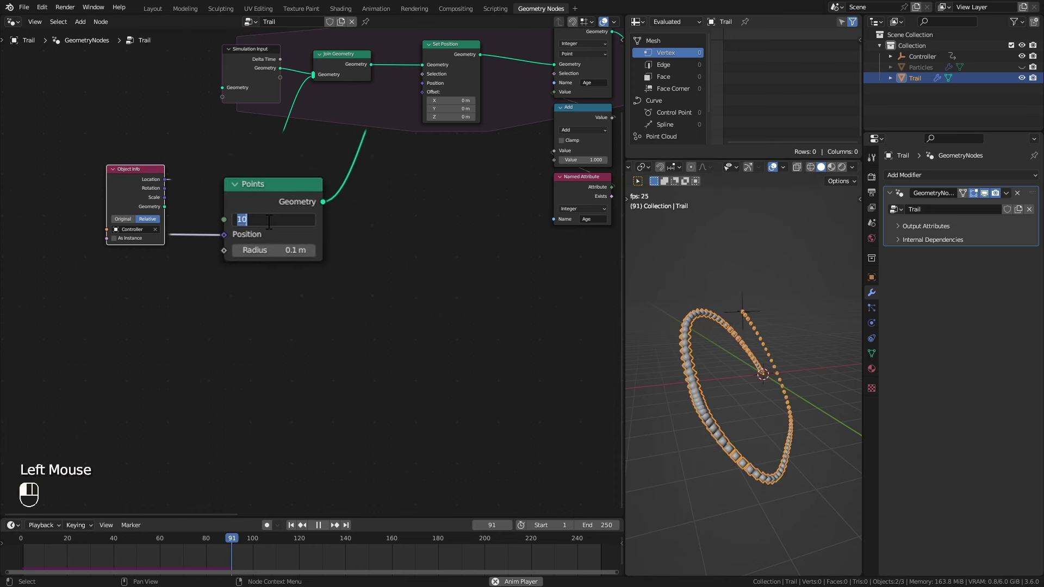
key("Return")
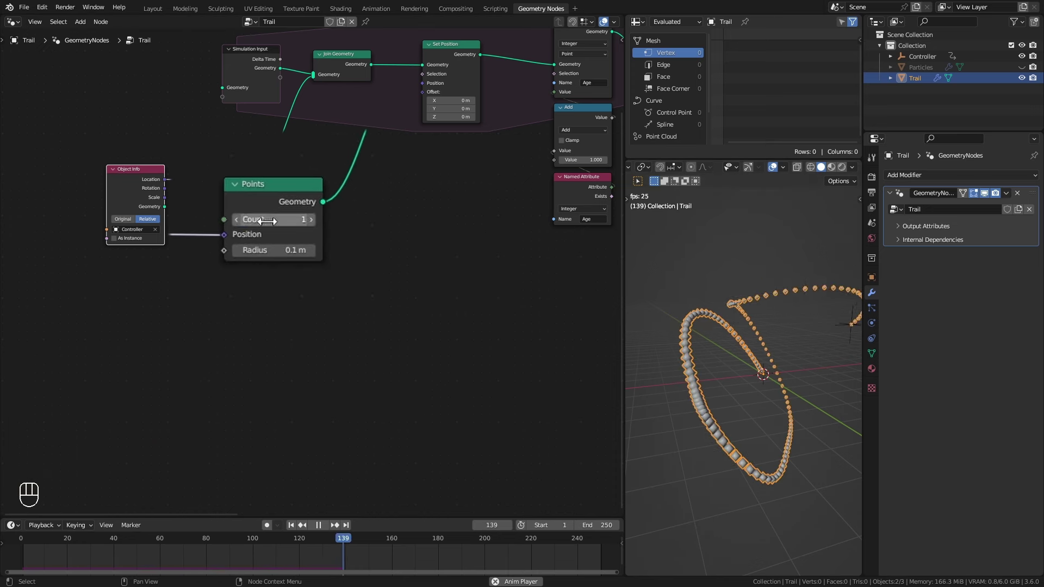
left_click(291, 525)
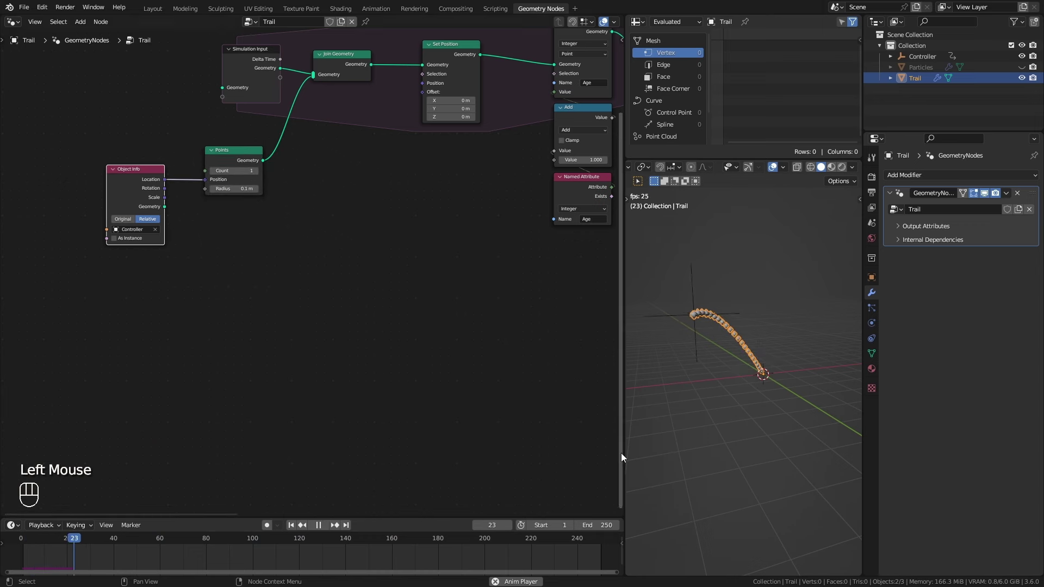
middle_click_drag(825, 367, 817, 439, "ctrl")
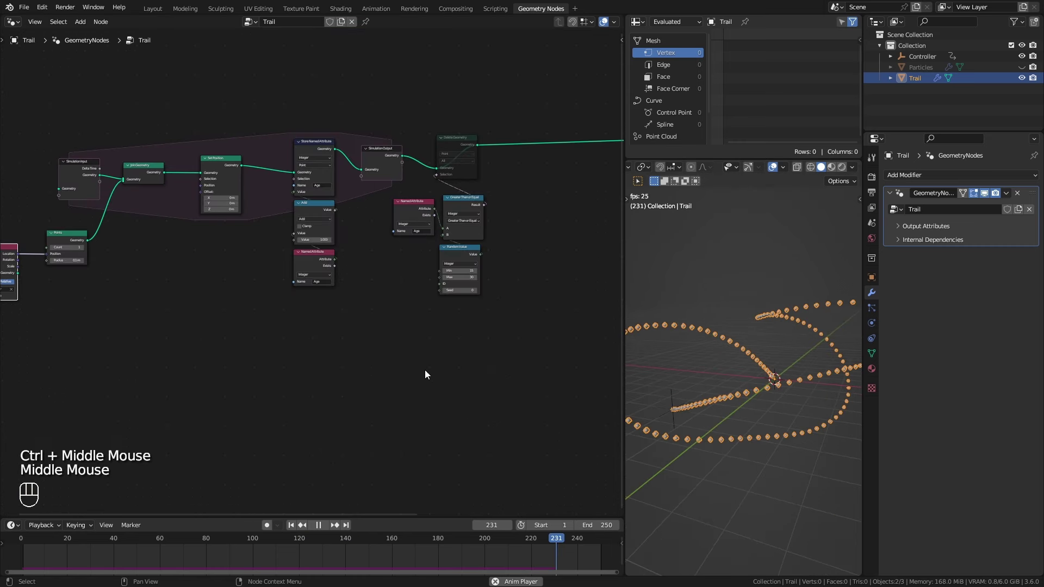
Step: Remove the Random Value node feeding the age comparison and unmute Delete Geometry
middle_click_drag(426, 373, 387, 341, "ctrl")
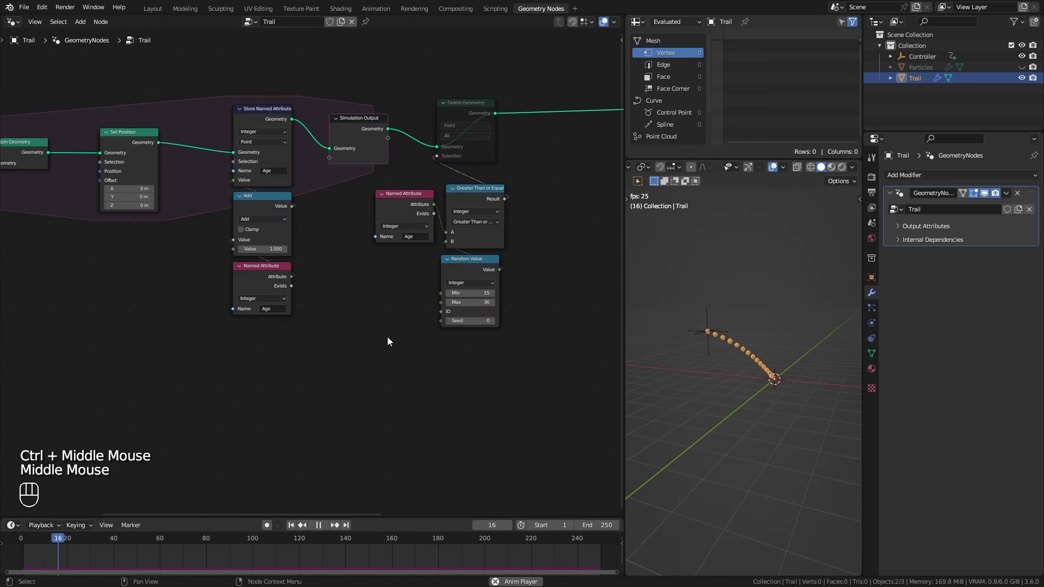
left_click(471, 246)
left_click(464, 266)
key("x")
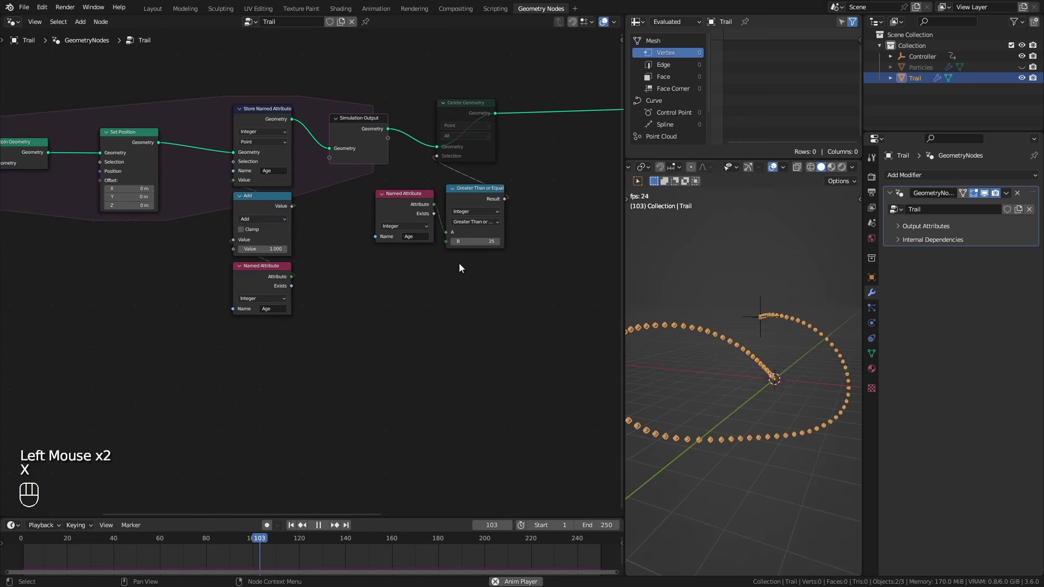
left_click(461, 100)
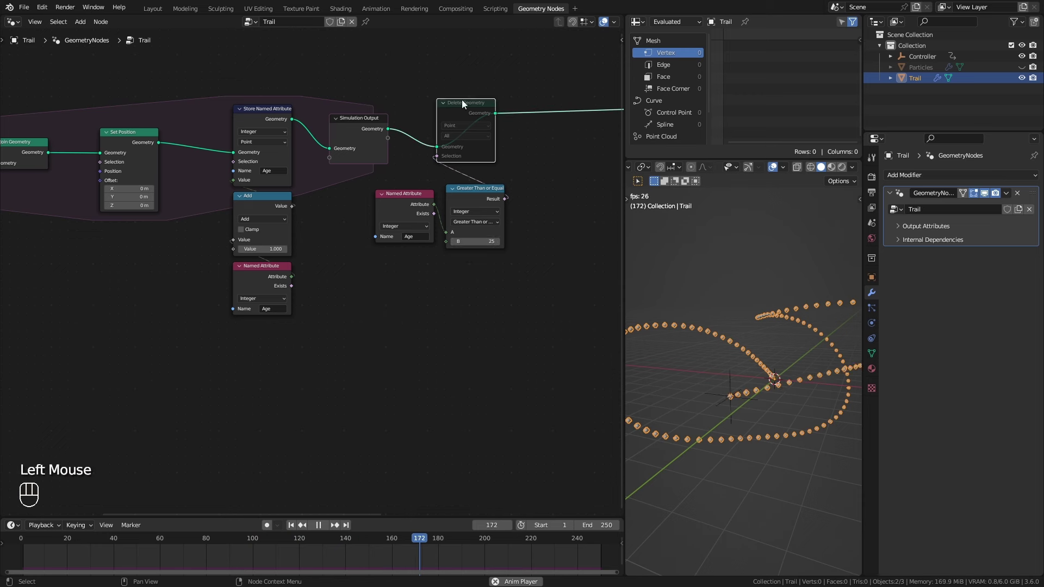
key("m")
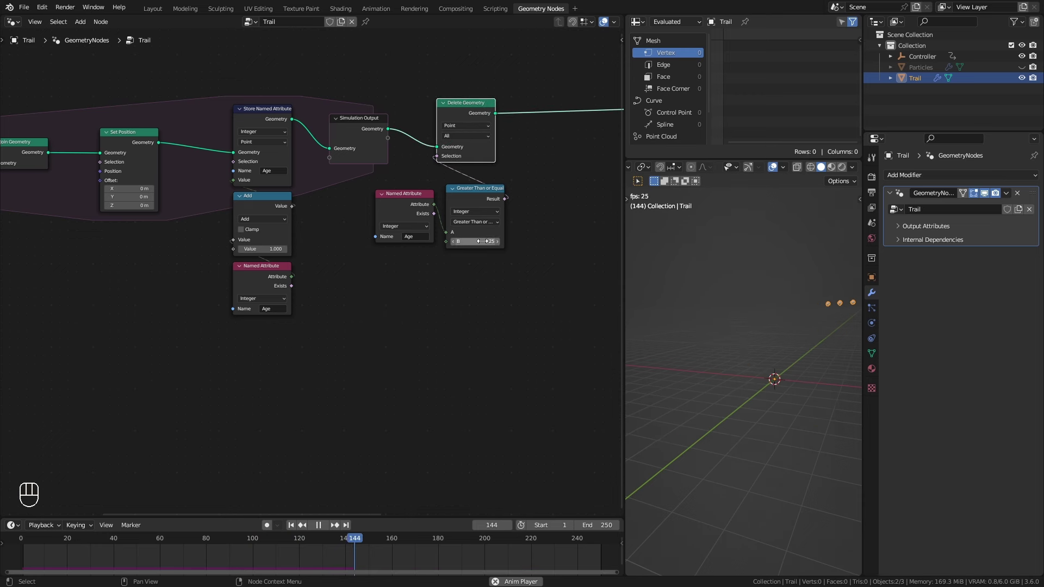
Step: Set the B value of the Greater Than or Equal comparison to 15 and replay from the start
left_click(482, 241)
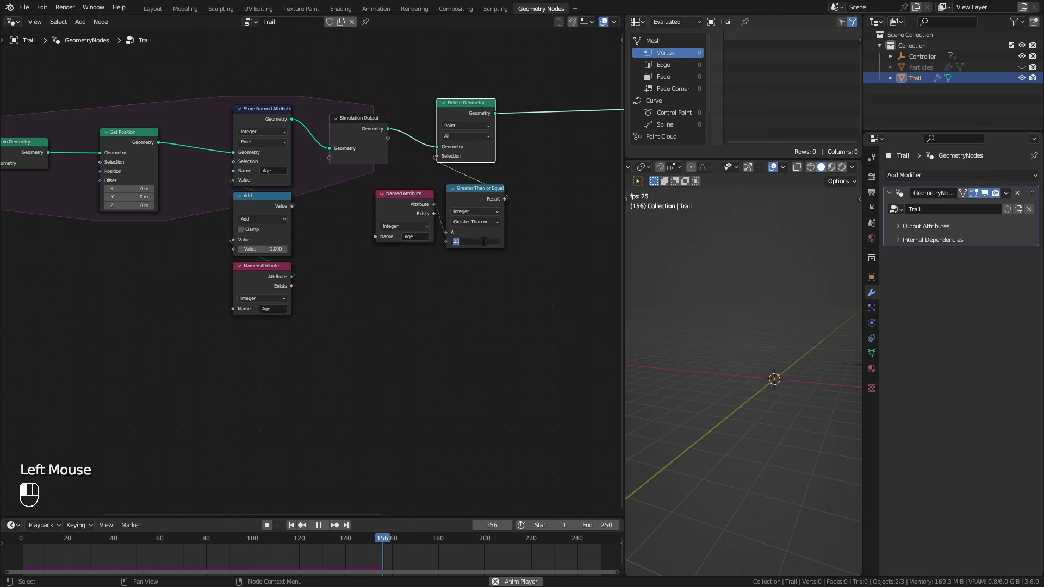
key("Return")
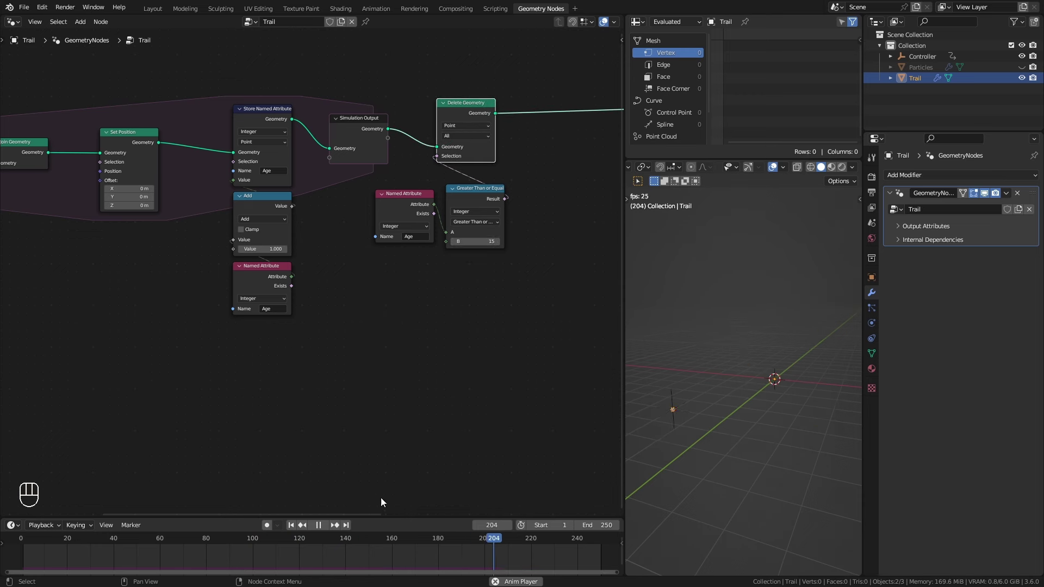
left_click(291, 525)
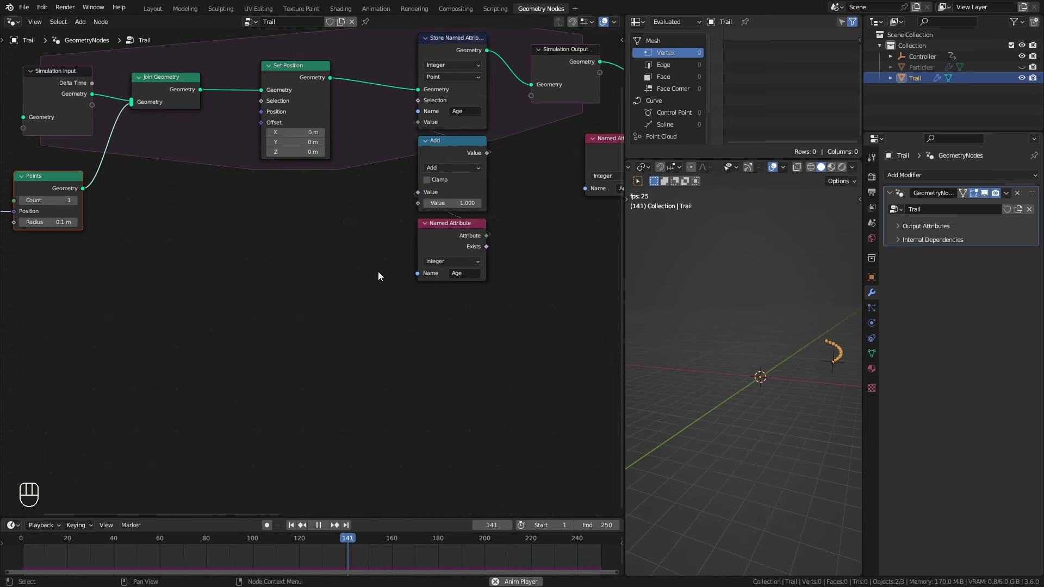
Step: Add a Noise Texture node in the free area below Set Position
middle_click_drag(345, 254, 311, 231)
key("shift+a")
mouse_move(321, 387)
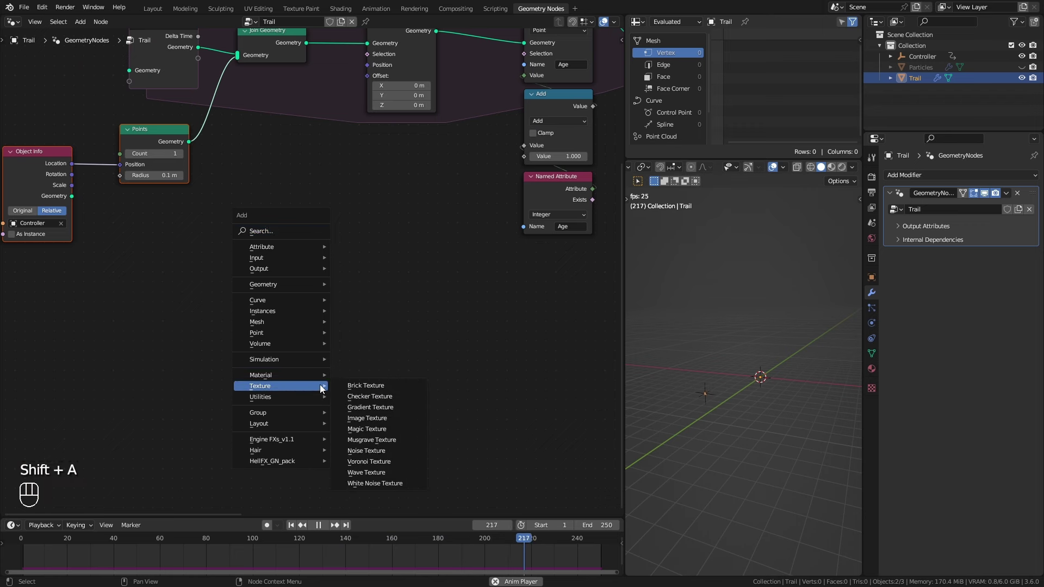
left_click(366, 450)
left_click(268, 320)
Step: Feed the noise Color into a new Map Range node set to Vector, with all To Min components at -1
left_click_drag(296, 313, 353, 302)
type("map")
key("Return")
left_click(352, 223)
left_click_drag(355, 369, 354, 389)
type("-")
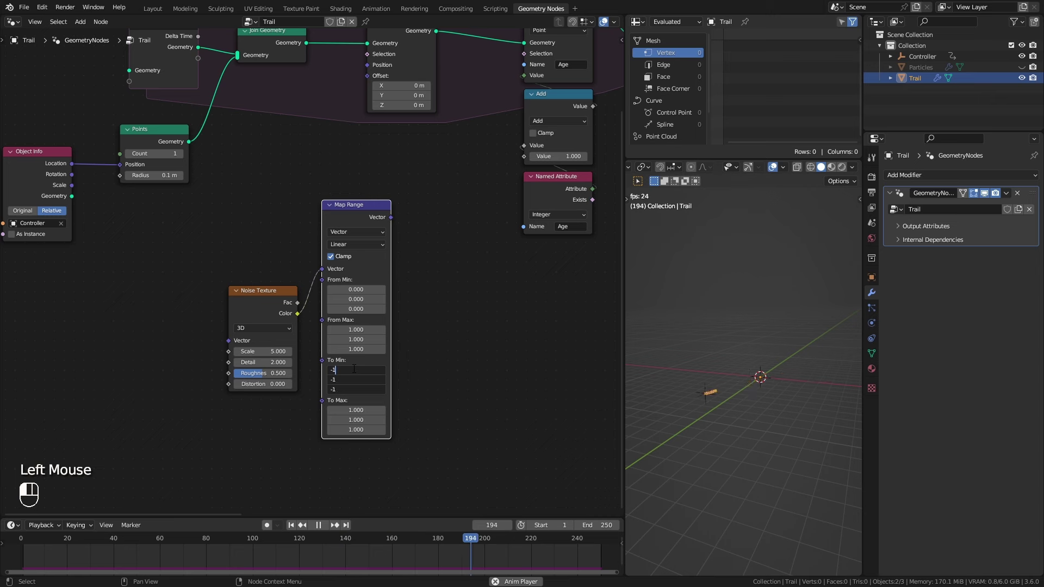
type("1")
key("Return")
Step: Feed Map Range into a new vector Scale node with Scale 0.080 and link its output to Set Position's Offset
left_click_drag(251, 300, 183, 298)
left_click_drag(356, 217, 292, 227)
left_click_drag(326, 227, 372, 222)
type("sca")
key("Return")
left_click(363, 209)
left_click_drag(412, 197, 367, 76)
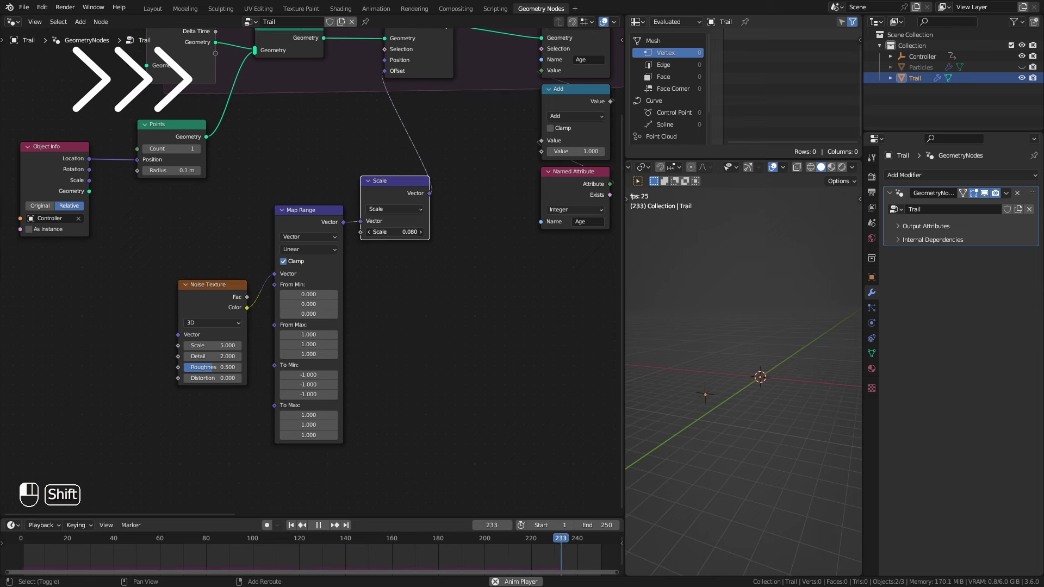
Step: Set the Noise Texture's Scale to 2 and replay from the start
left_click(212, 345)
type("2")
key("Return")
left_click(291, 526)
Step: Set the vector Scale node's factor to 0.05 and replay from the start
middle_click_drag(422, 283, 435, 233, "ctrl")
middle_click_drag(435, 234, 443, 209)
left_click(433, 202)
type("0.05")
key("Return")
left_click(291, 526)
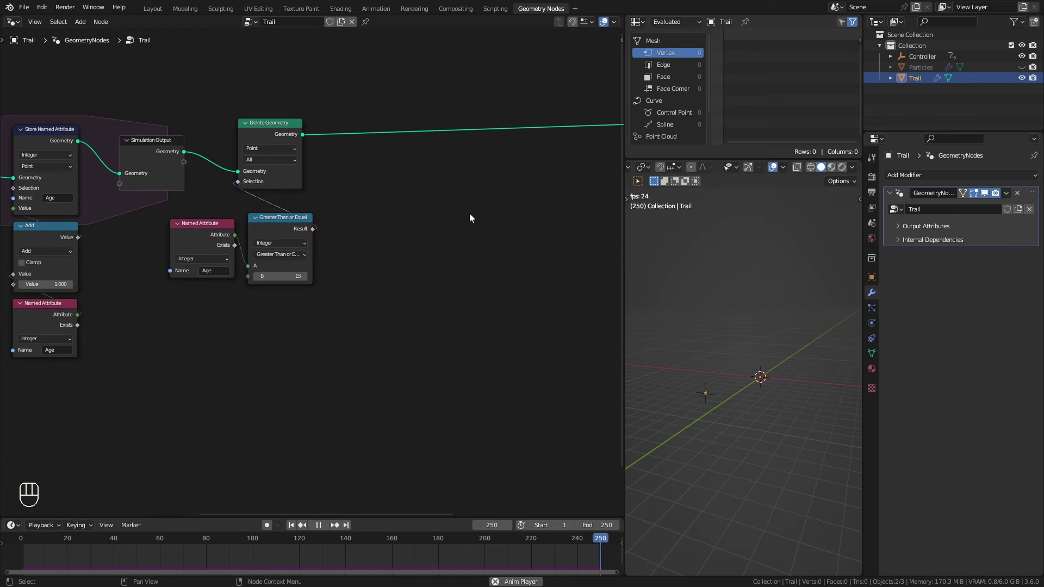
Step: Add a Curve Line node beyond Delete Geometry and feed its curve into a new Resample Curve node
key("shift+a")
mouse_move(463, 162)
mouse_move(538, 211)
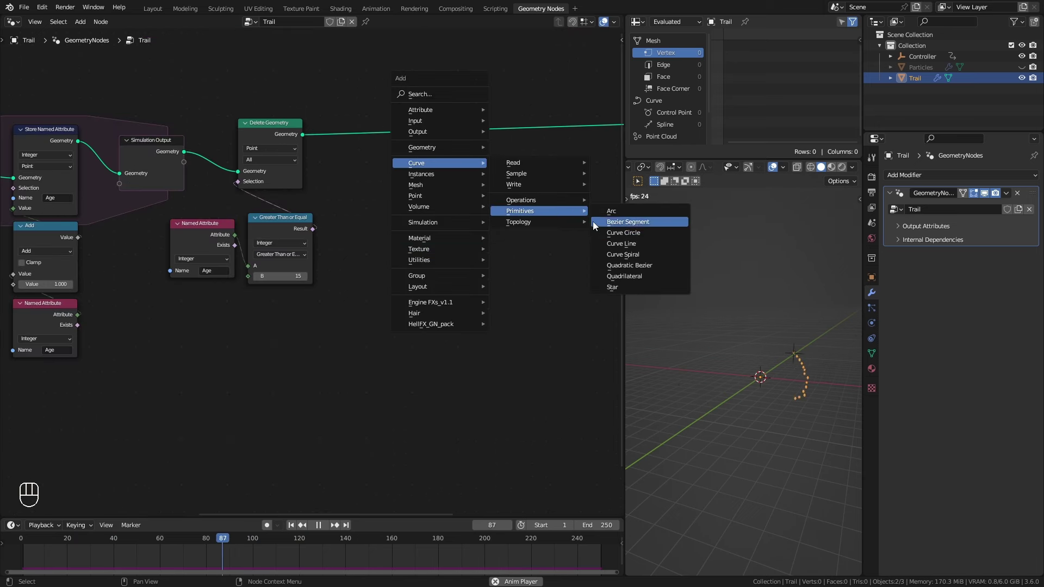
left_click(609, 244)
left_click(323, 299)
middle_click_drag(476, 345, 418, 346)
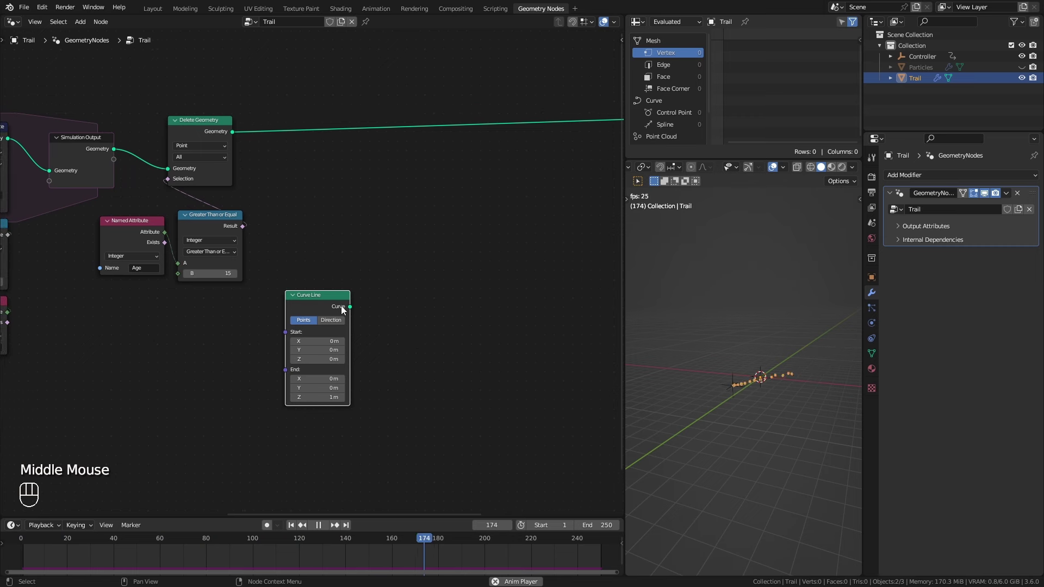
left_click_drag(350, 307, 390, 268)
type("resa")
key("Return")
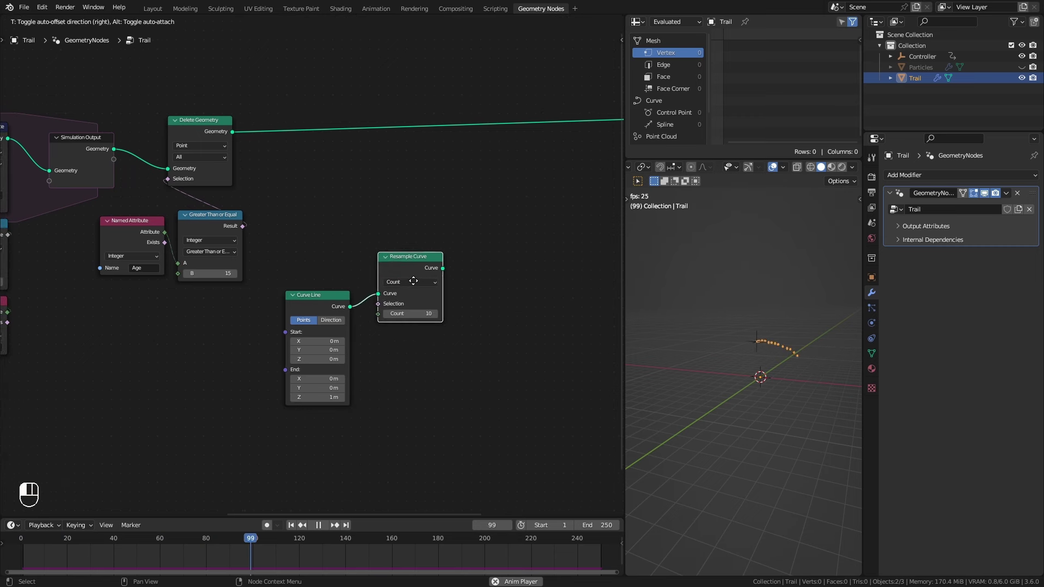
Step: Feed Delete Geometry's output into a new Attribute Statistic node
middle_click_drag(283, 249, 433, 274)
left_click_drag(371, 329, 334, 234)
middle_click_drag(412, 207, 351, 249)
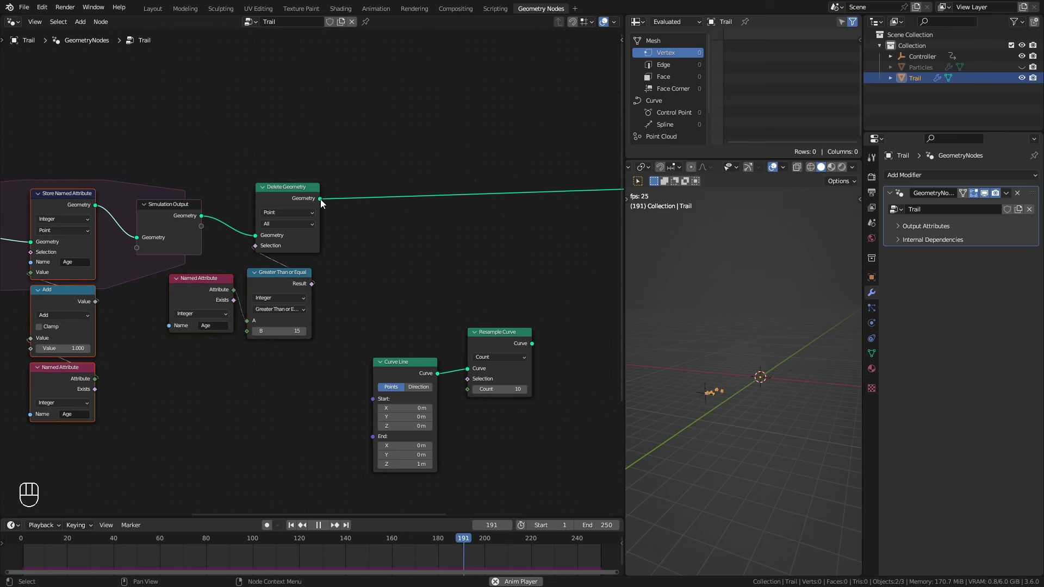
left_click_drag(320, 198, 380, 149)
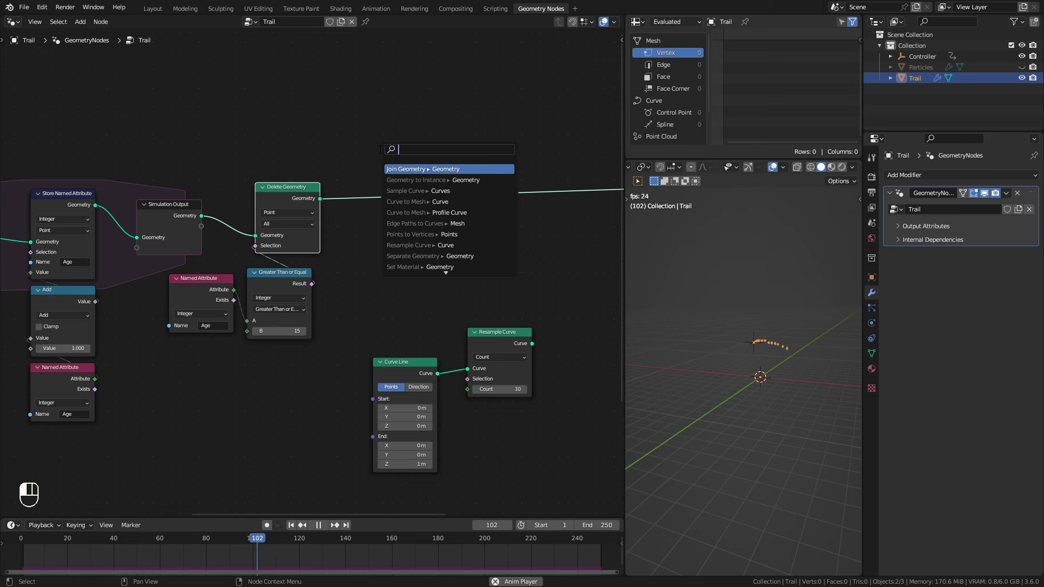
type("stat")
left_click(419, 169)
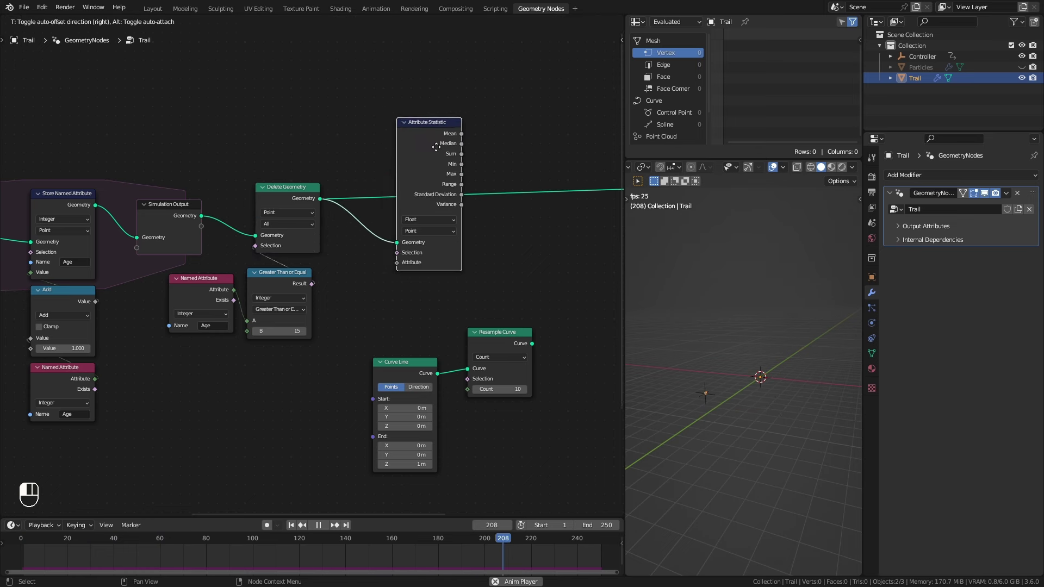
left_click(386, 277)
Step: Add an Index node feeding Attribute Statistic's Attribute input and place it beneath that node
middle_click_drag(386, 276, 389, 230)
left_click_drag(389, 230, 412, 253)
type("index")
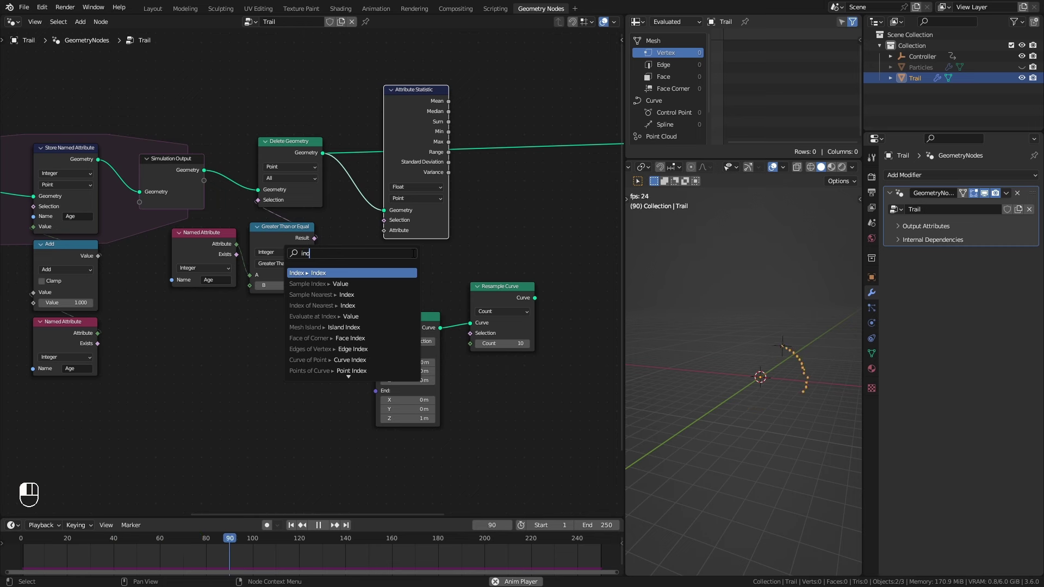
key("Return")
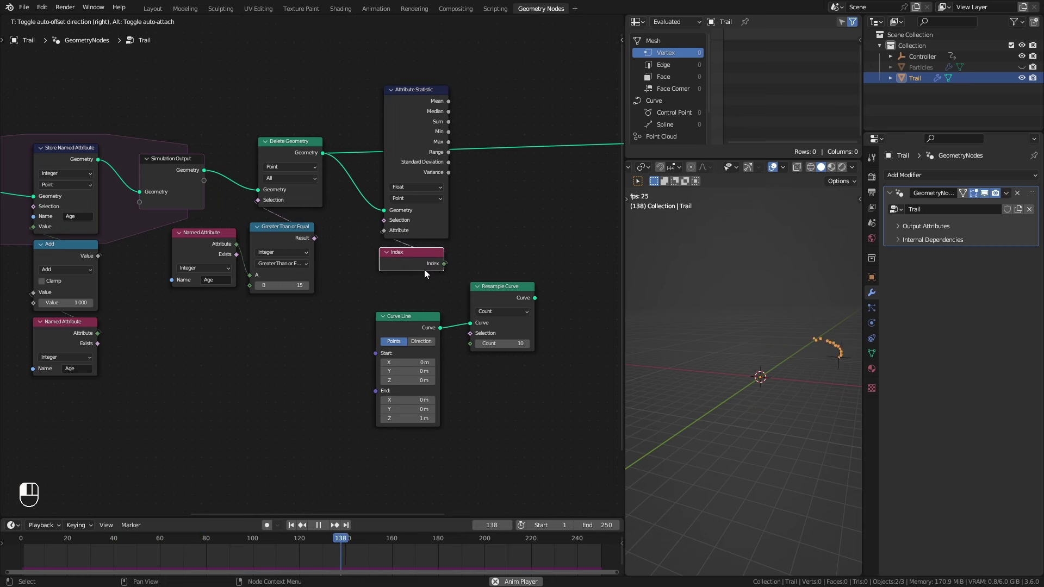
left_click(413, 261)
Step: Add a Math Add node after Attribute Statistic's Max output with its second value at 1
middle_click_drag(483, 263, 407, 265)
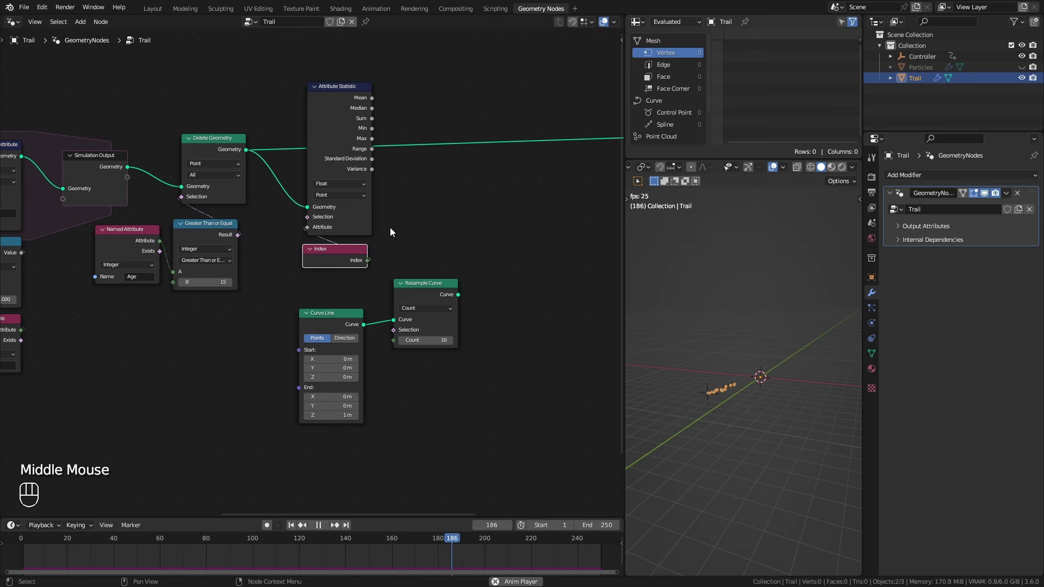
left_click_drag(373, 139, 429, 197)
type("add")
left_click(442, 216)
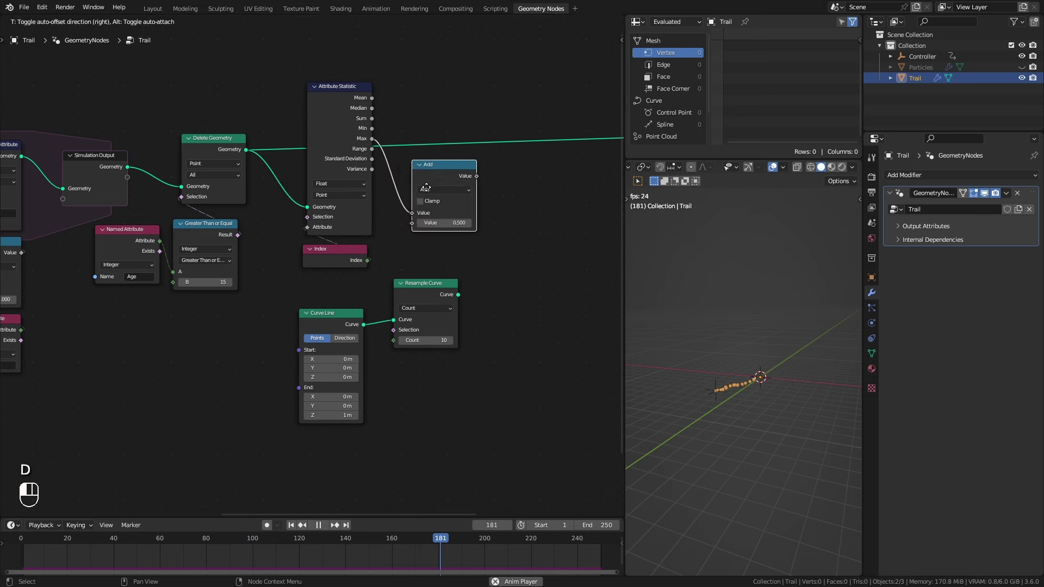
left_click(411, 181)
left_click(425, 217)
key("Return")
Step: Move the curve nodes aside and link the Add result to Resample Curve's Count
left_click_drag(458, 397, 351, 318)
left_click_drag(415, 292, 533, 281)
left_click(544, 237)
middle_click_drag(538, 233, 464, 230)
left_click_drag(383, 171, 428, 324)
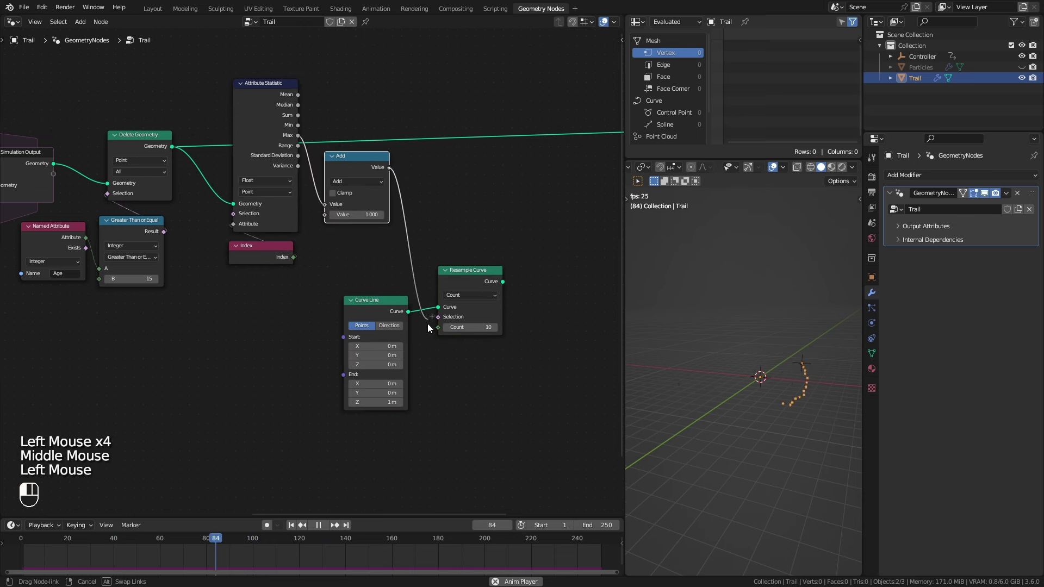
Step: Hide Attribute Statistic's unused sockets and arrange it with its Index and Add nodes below the curve nodes
middle_click_drag(514, 292, 410, 274)
left_click(181, 106)
key("ctrl+h")
left_click_drag(179, 89, 177, 164)
left_click_drag(280, 243, 161, 168)
left_click_drag(259, 157, 259, 401)
left_click_drag(270, 279, 258, 281)
left_click_drag(363, 256, 352, 257)
Step: Preview the Curve Line output through a Viewer node and move the Viewer clear of the curve nodes
left_click(260, 280, "ctrl+shift")
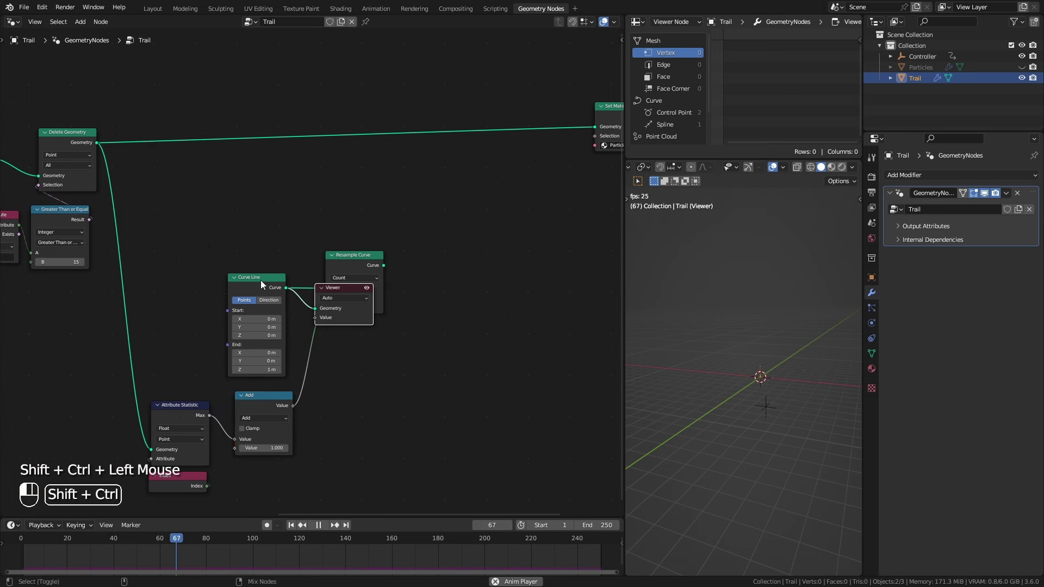
left_click_drag(347, 294, 480, 192)
middle_click_drag(741, 445, 804, 341, "ctrl")
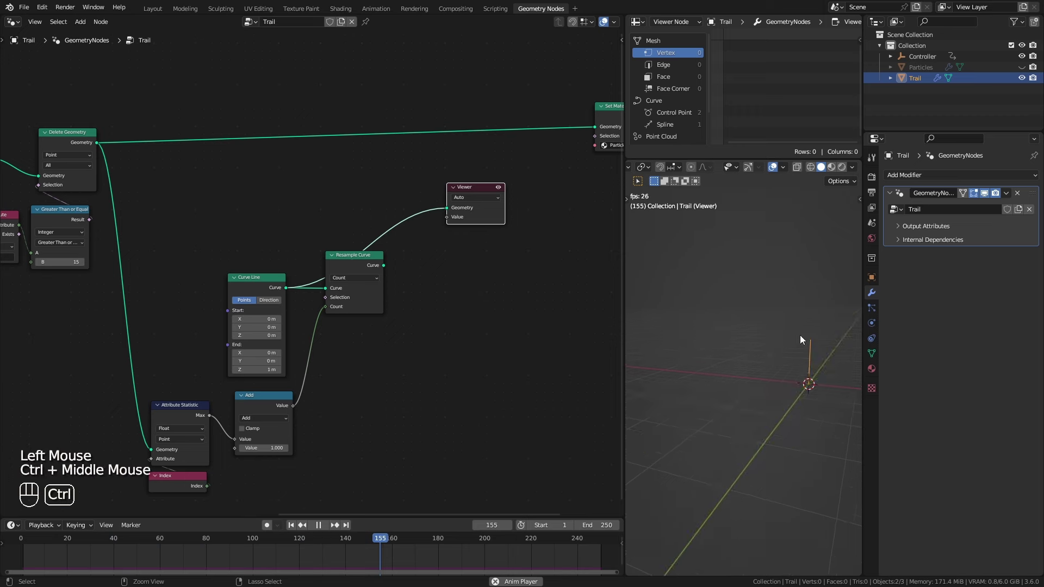
middle_click_drag(531, 256, 500, 304, "ctrl")
mouse_move(797, 337)
middle_mouse_down("ctrl")
mouse_move(800, 328)
mouse_move(788, 384)
mouse_move(794, 353)
middle_mouse_up("ctrl")
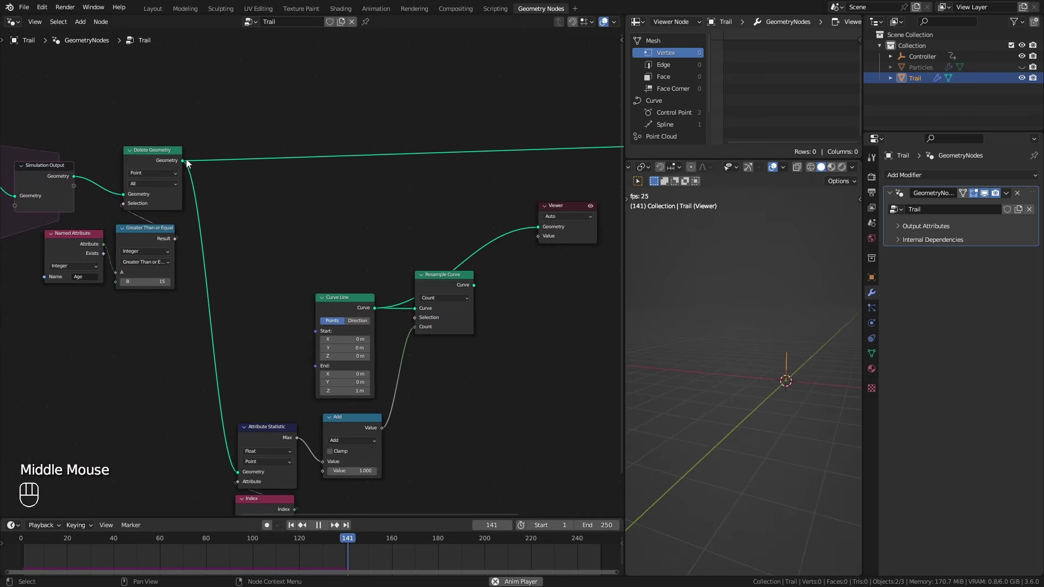
Step: Feed Delete Geometry's output into a new Sample Index node placed above Curve Line
left_click_drag(183, 161, 311, 187)
type("samp")
left_click(339, 217)
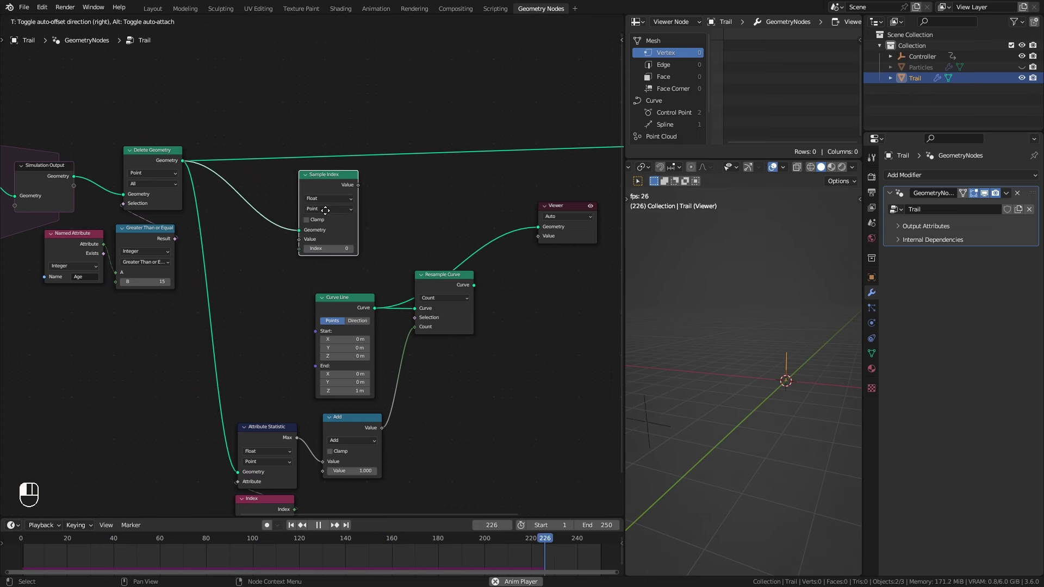
left_click(344, 209)
middle_click_drag(337, 260, 337, 242, "ctrl")
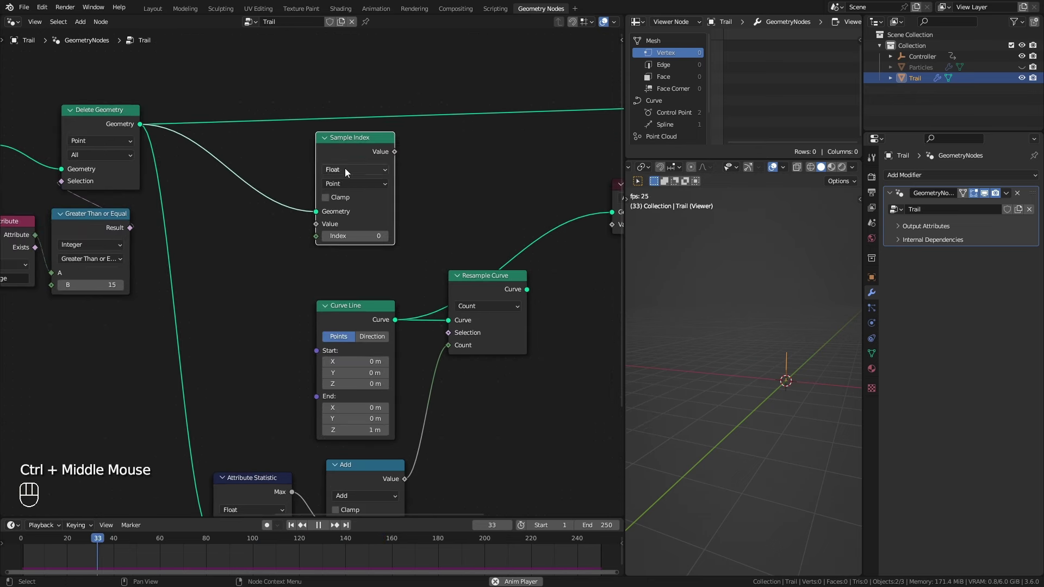
Step: Reposition the Sample Index node and feed a new Index node, placed beneath it, into its Index input
left_click_drag(345, 168, 331, 142)
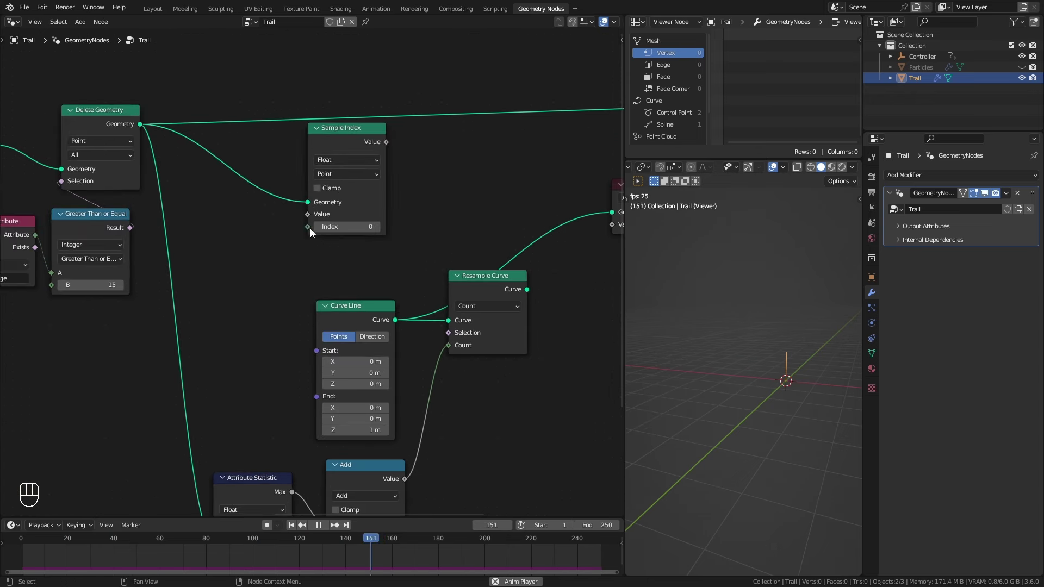
left_click_drag(309, 227, 217, 260)
type("inde")
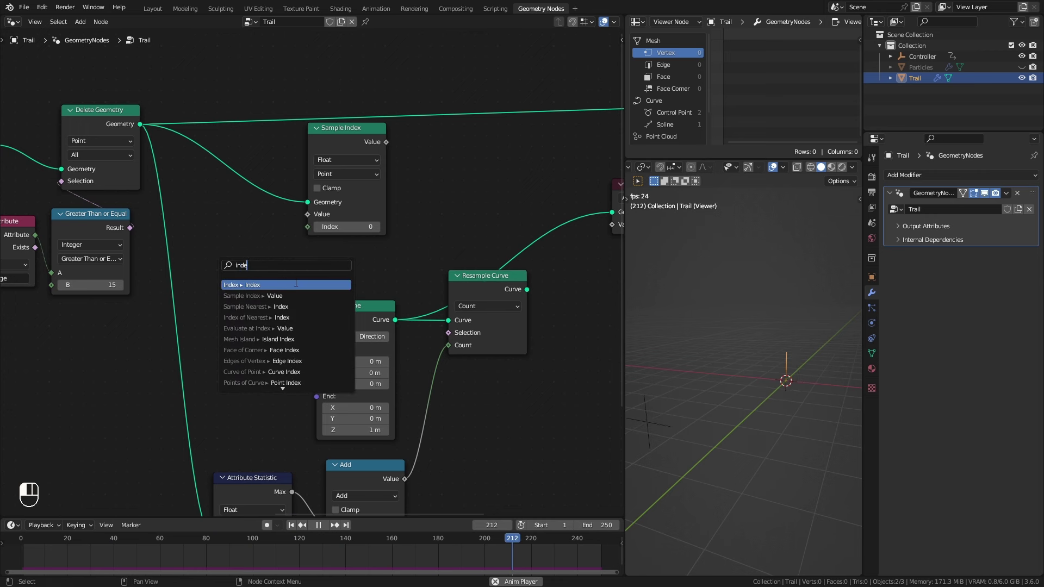
key("Return")
left_click(314, 275)
Step: Set Sample Index's data type to Vector and feed a new Position node into its Value input
left_click(347, 161)
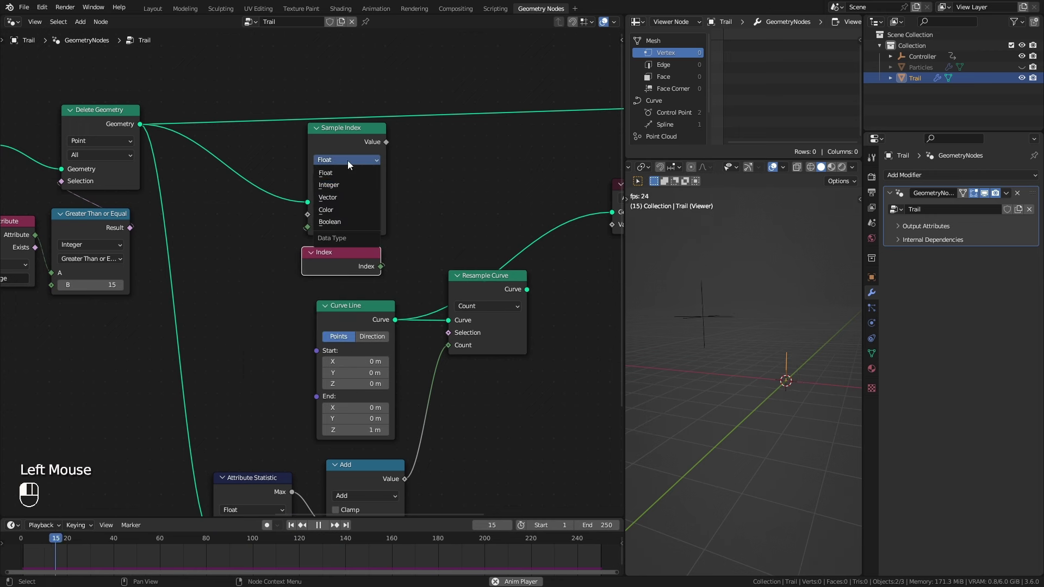
left_click(325, 198)
left_click_drag(312, 214, 262, 234)
type("pos")
key("Return")
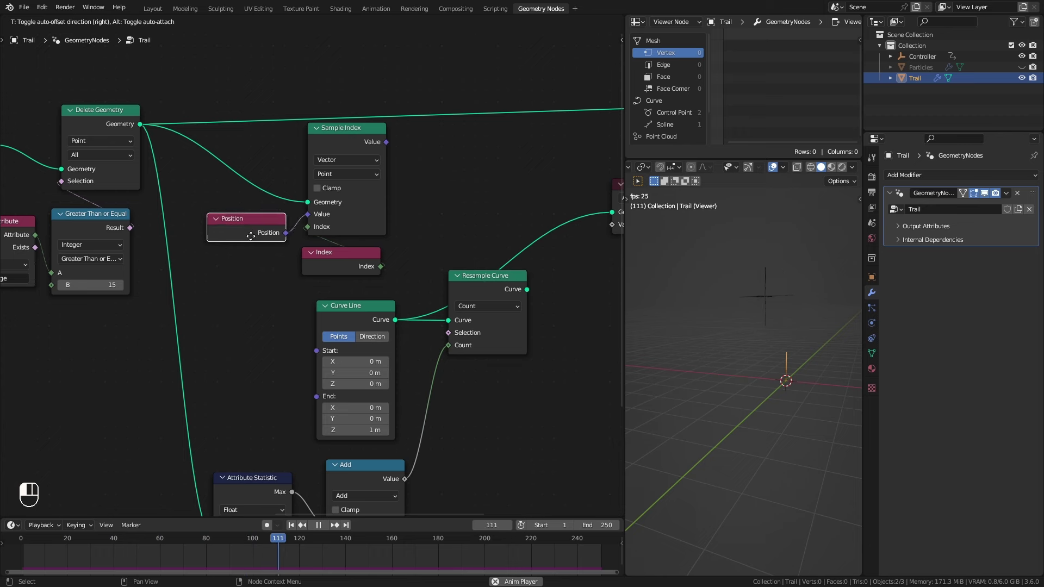
Step: Preview Delete Geometry's points with the Sample Index value through the Viewer node, and move the Viewer up out of the way
left_click(67, 129, "ctrl+shift")
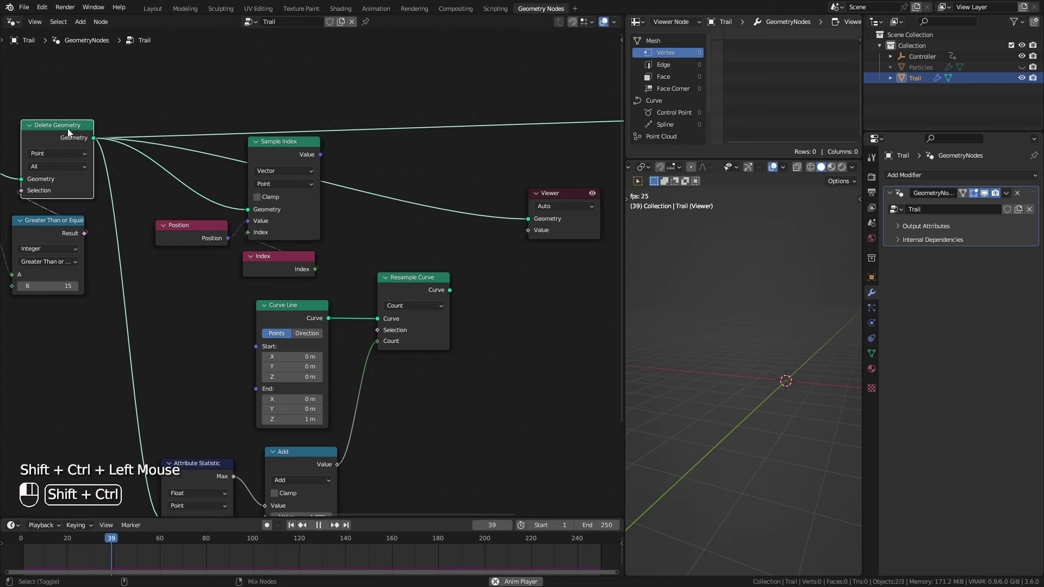
left_click(284, 155, "ctrl+shift")
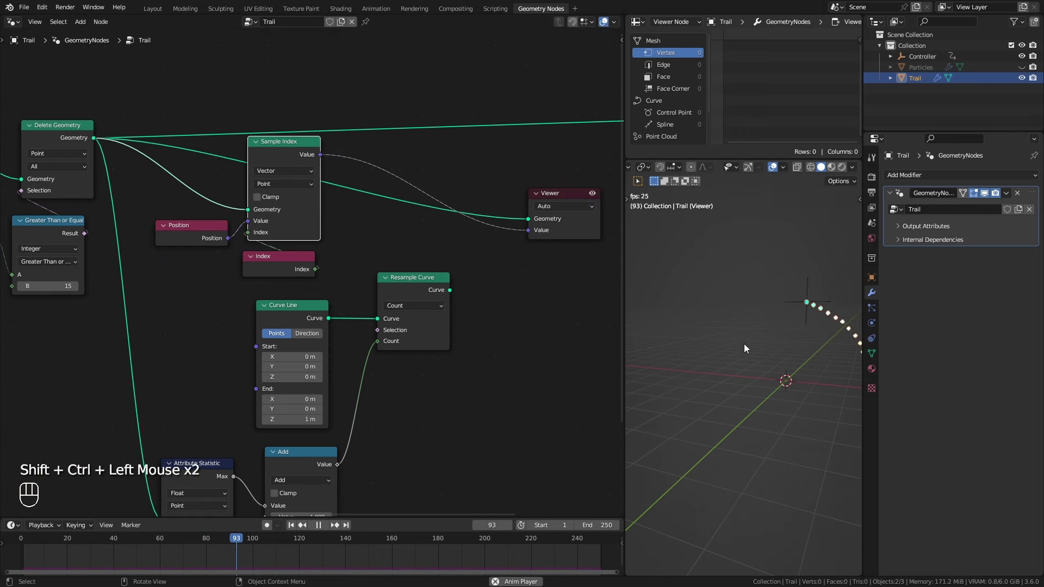
middle_click_drag(794, 377, 808, 401, "ctrl")
middle_click_drag(475, 354, 408, 313)
left_click_drag(349, 245, 337, 247)
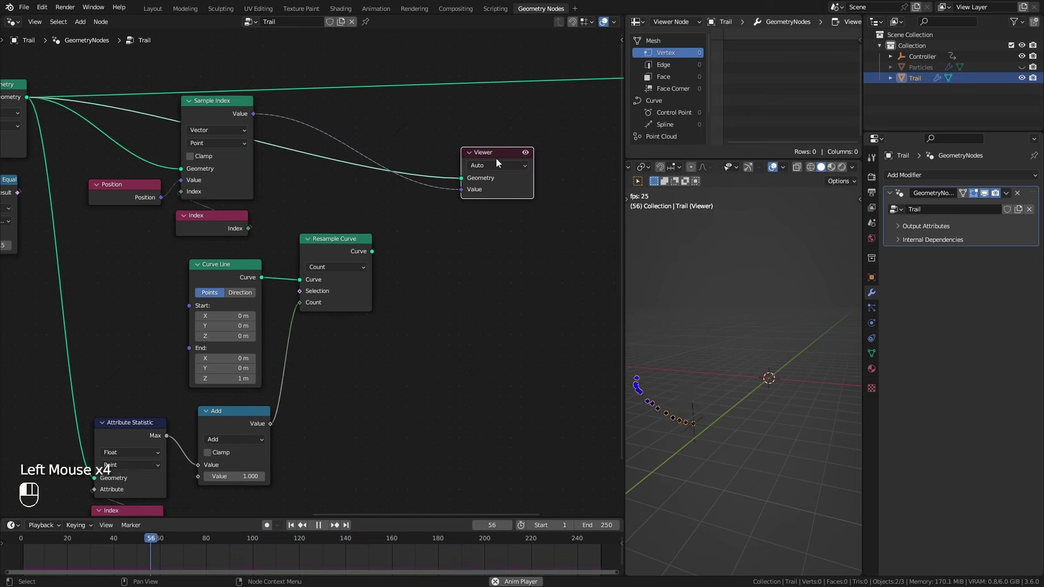
left_click_drag(493, 154, 520, 110)
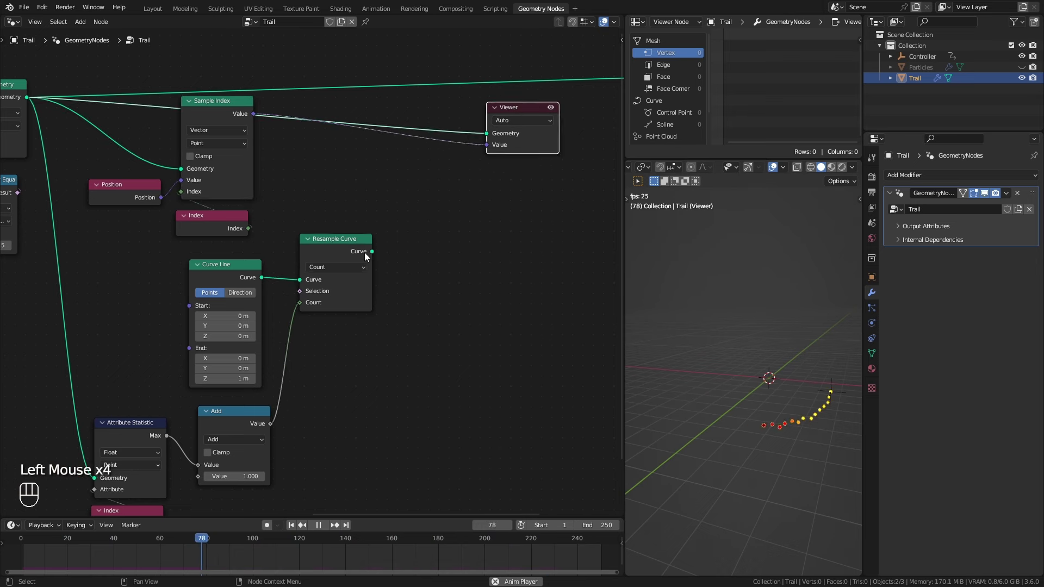
Step: Add a Set Position node after Resample Curve and link Sample Index's Value to its Position input
left_click_drag(371, 252, 449, 266)
type("set po")
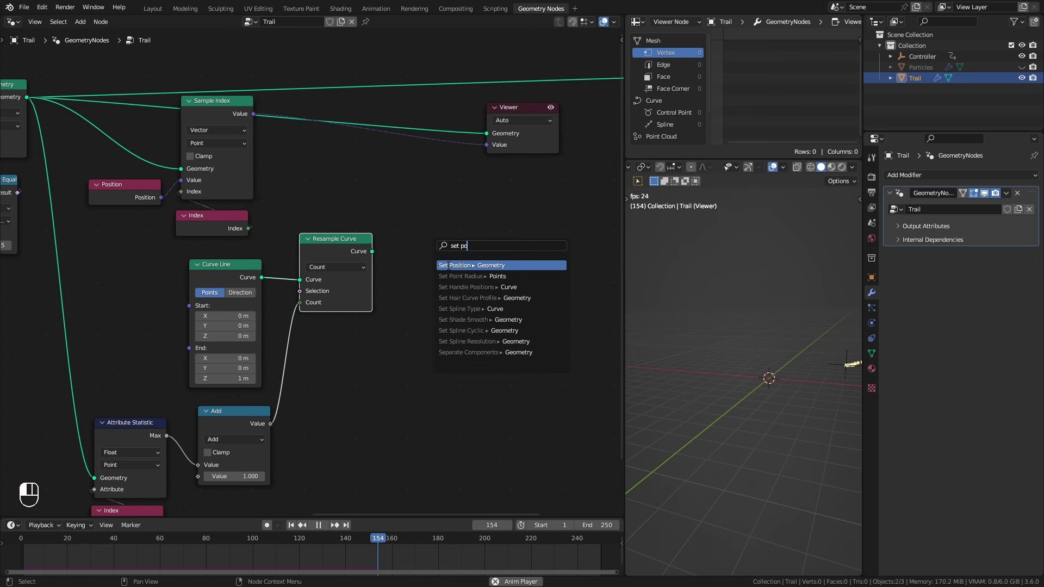
key("Return")
left_click(488, 243)
left_click_drag(254, 114, 460, 267)
left_click_drag(494, 225, 463, 225)
Step: Preview the Set Position output through the Viewer node and inspect the moving trail curve from different angles
left_click(464, 226, "ctrl+shift")
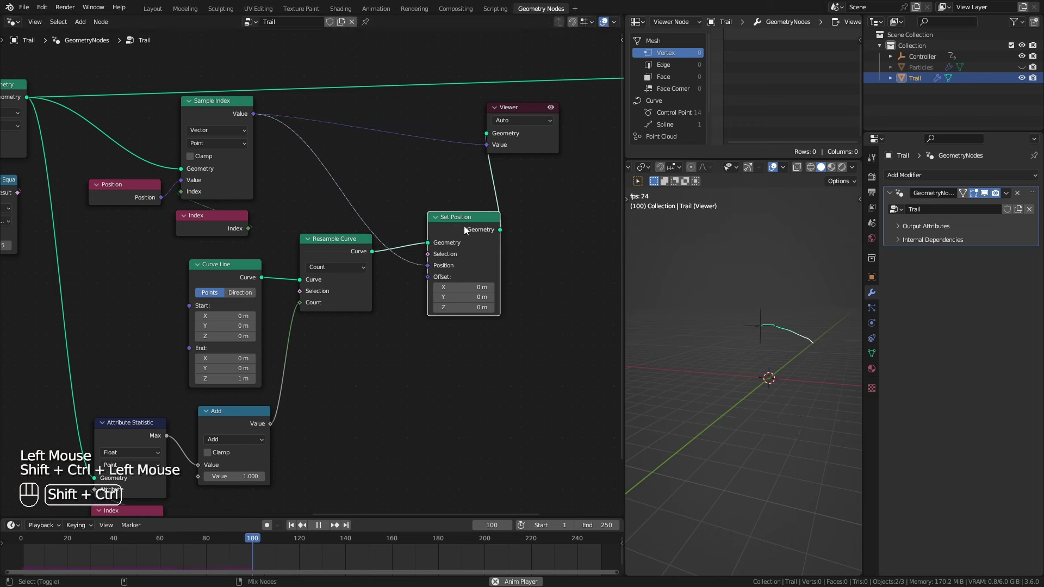
left_click_drag(503, 111, 544, 148)
middle_click_drag(745, 389, 705, 391)
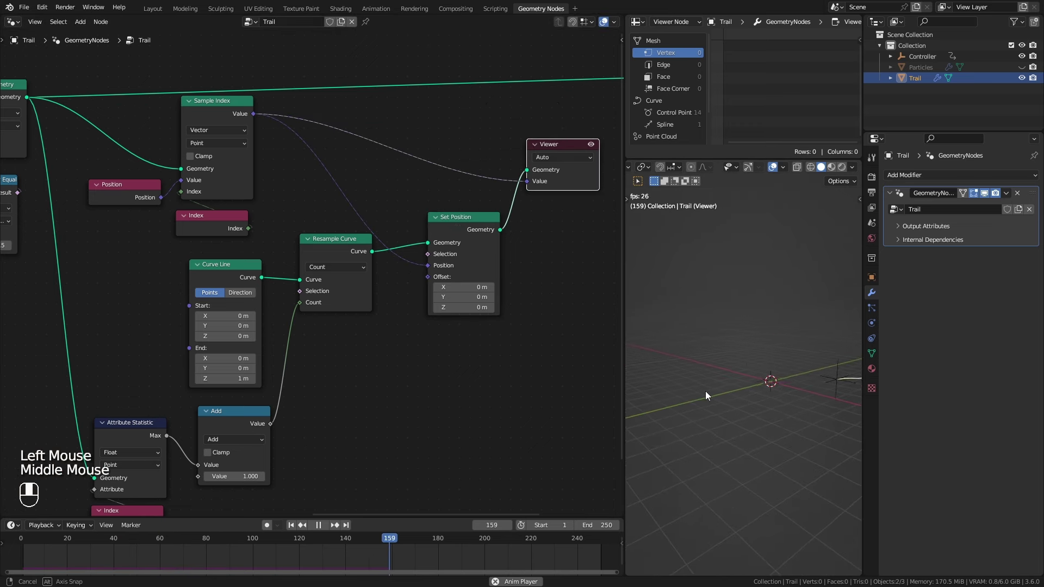
middle_click_drag(712, 426, 726, 432)
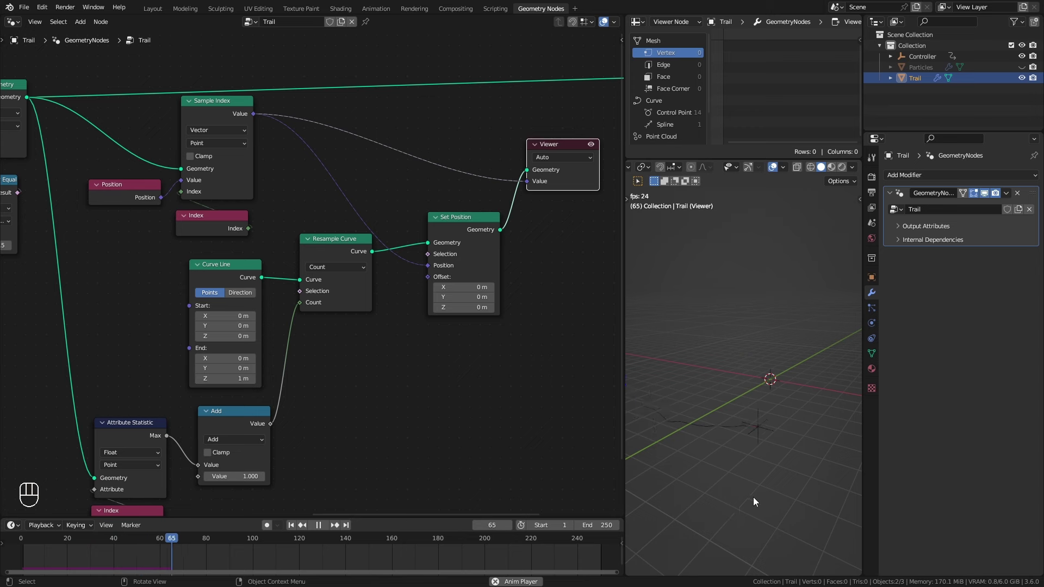
middle_click_drag(799, 412, 795, 421, "ctrl")
Step: Connect Set Position's Geometry to the Group Output and delete the Viewer node
left_click(562, 147)
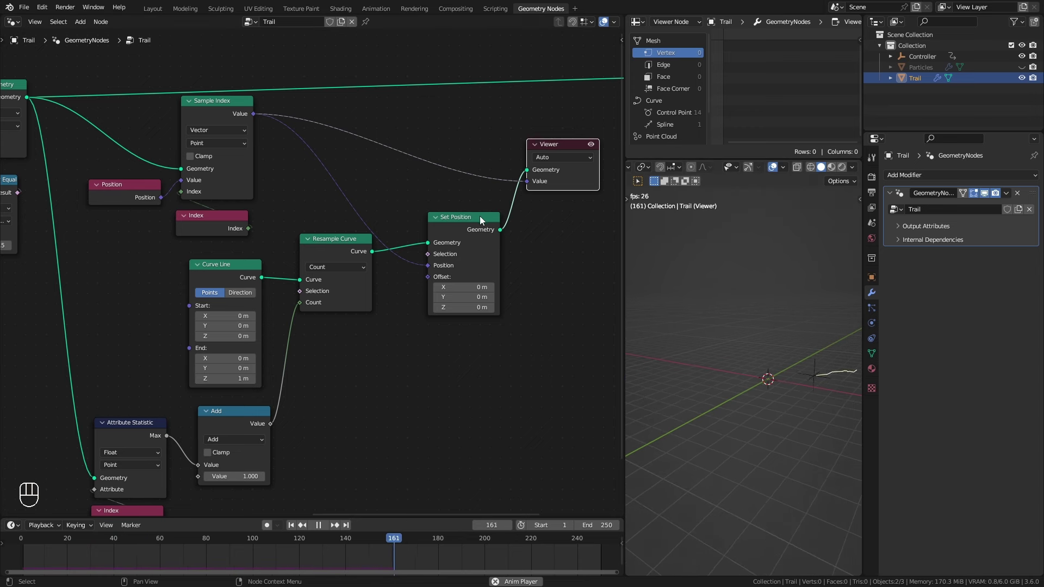
left_click(479, 216, "alt+shift")
left_click(553, 150)
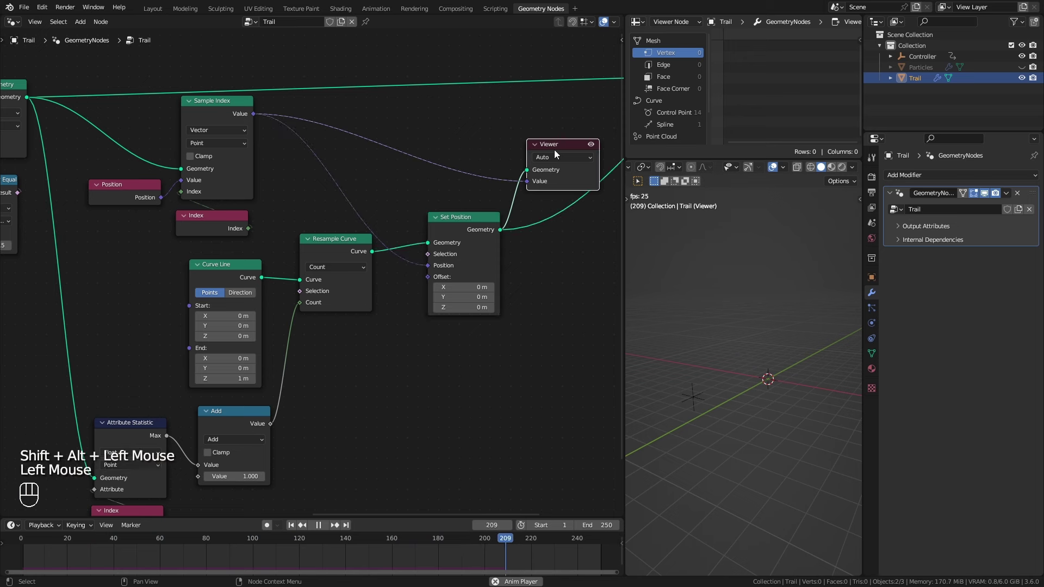
key("x")
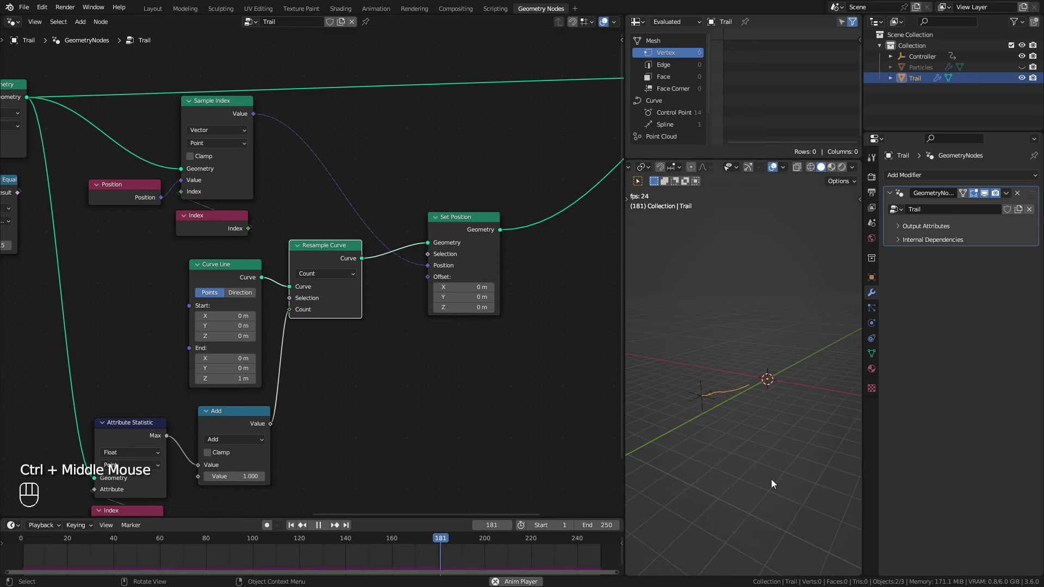
Step: Pause the animation and insert a Set Spline Type node set to NURBS between Set Position and the Group Output
key("space")
middle_click_drag(764, 493, 756, 503)
middle_click_drag(755, 503, 748, 410, "ctrl")
middle_click_drag(491, 299, 289, 349)
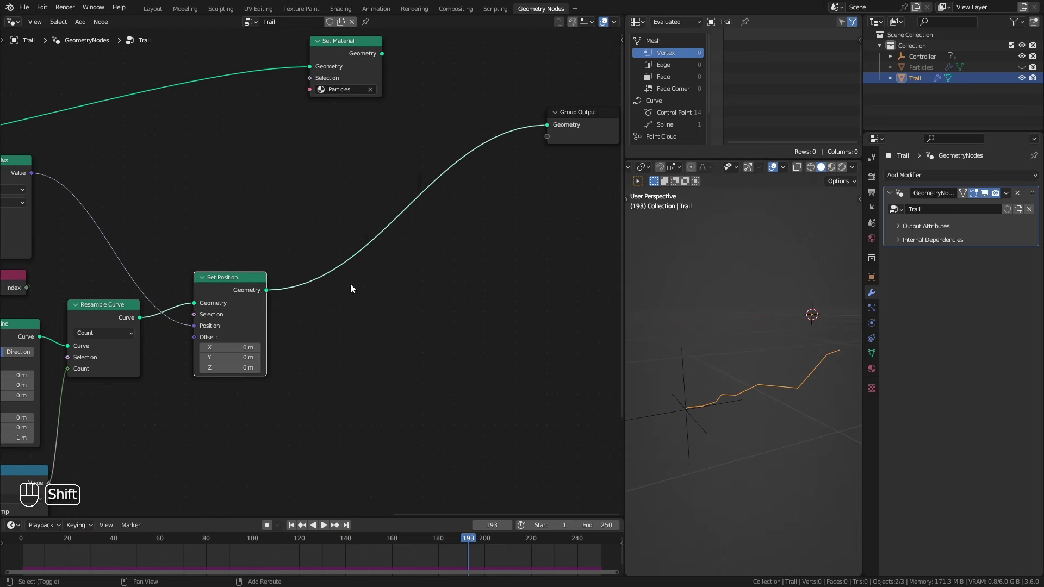
key("shift+a")
mouse_move(400, 217)
mouse_move(447, 243)
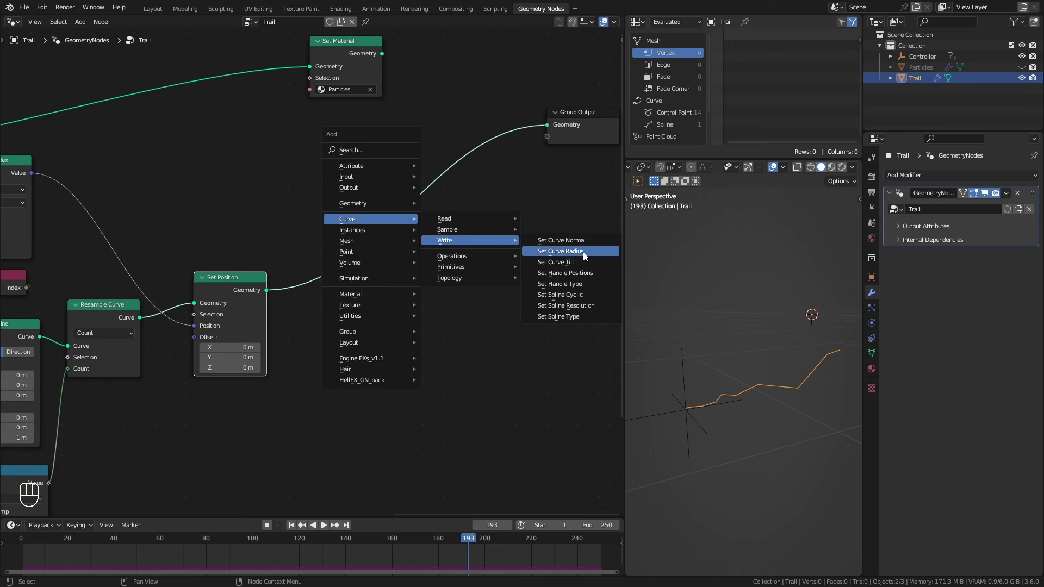
left_click(558, 316)
left_click(306, 249)
left_click(353, 277)
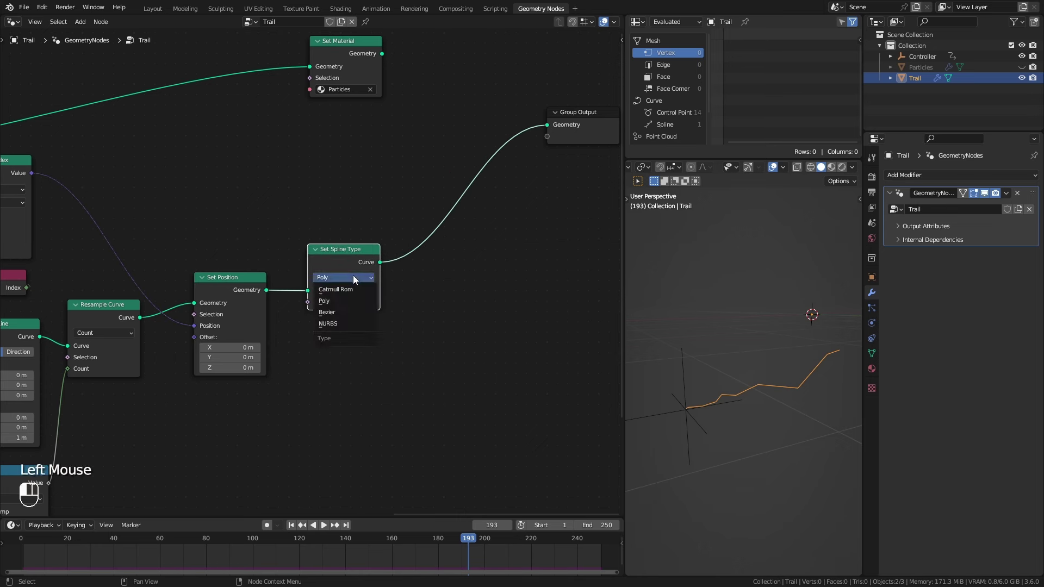
left_click(343, 324)
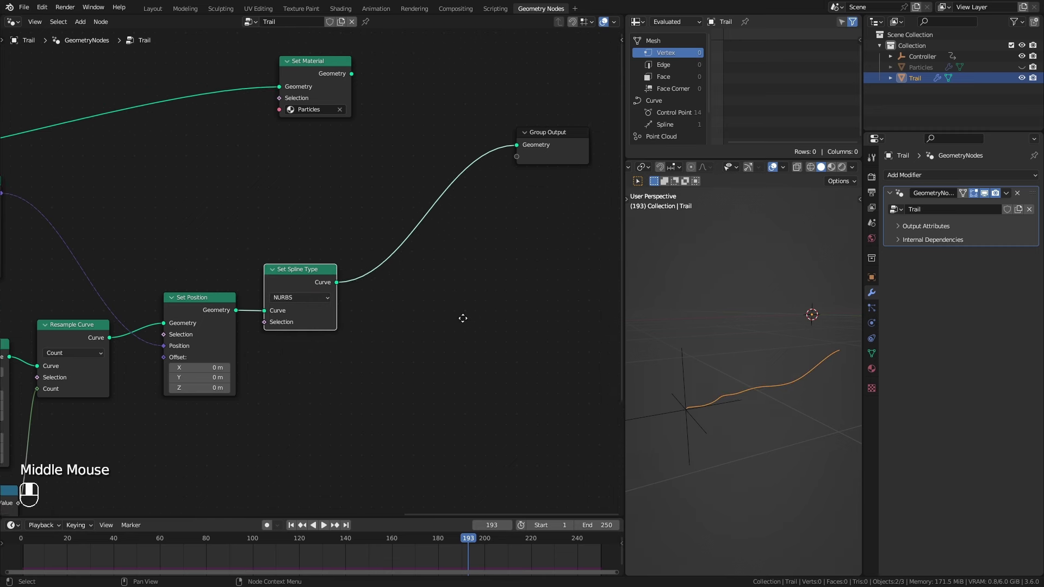
Step: Insert a Curve to Mesh node after Set Spline Type and space it and the Group Output further along
middle_click_drag(463, 318, 396, 303)
key("shift+a")
mouse_move(447, 211)
mouse_move(497, 248)
left_click(598, 255)
left_click(317, 174)
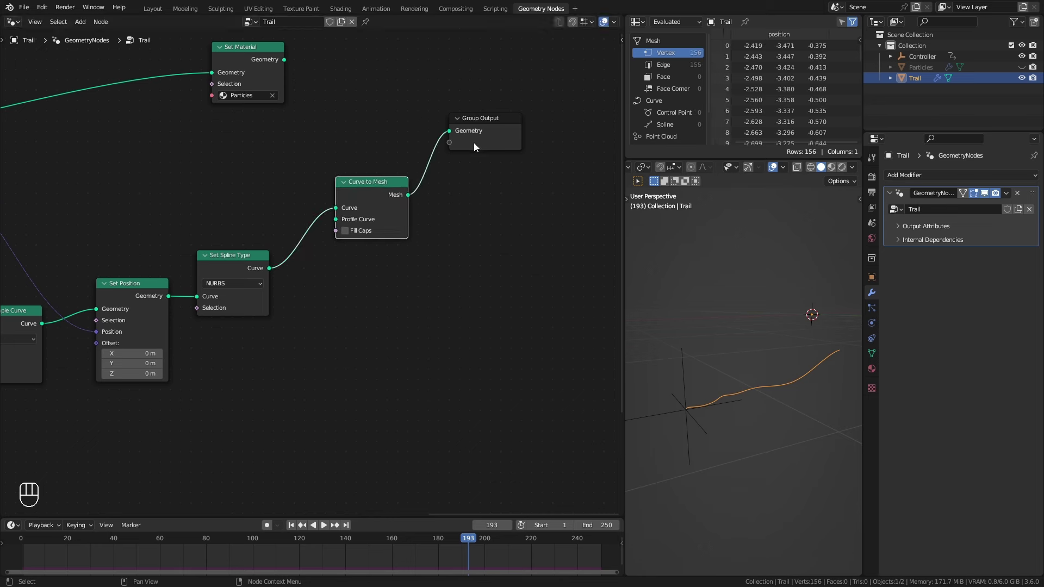
left_click_drag(472, 134, 561, 116)
left_click_drag(358, 197, 425, 219)
Step: Feed a new Curve Circle with a 0.09 m radius into Curve to Mesh's Profile Curve, placed directly beneath that node
key("shift+a")
mouse_move(384, 321)
mouse_move(433, 369)
left_click(529, 391)
left_click(366, 329)
left_click_drag(439, 346, 409, 243)
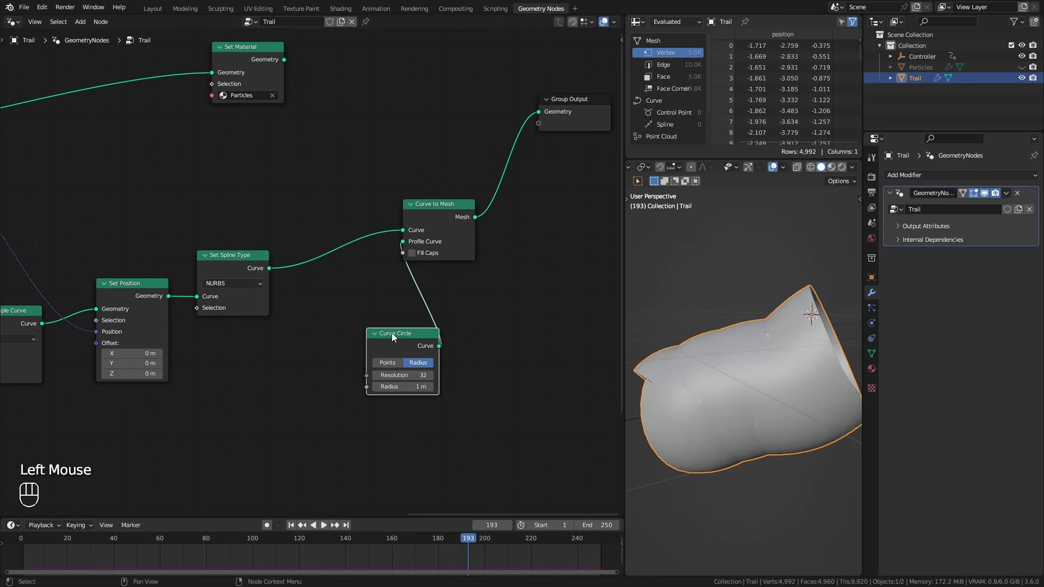
left_click_drag(393, 332, 432, 270)
left_click_drag(445, 329, 406, 329, "shift")
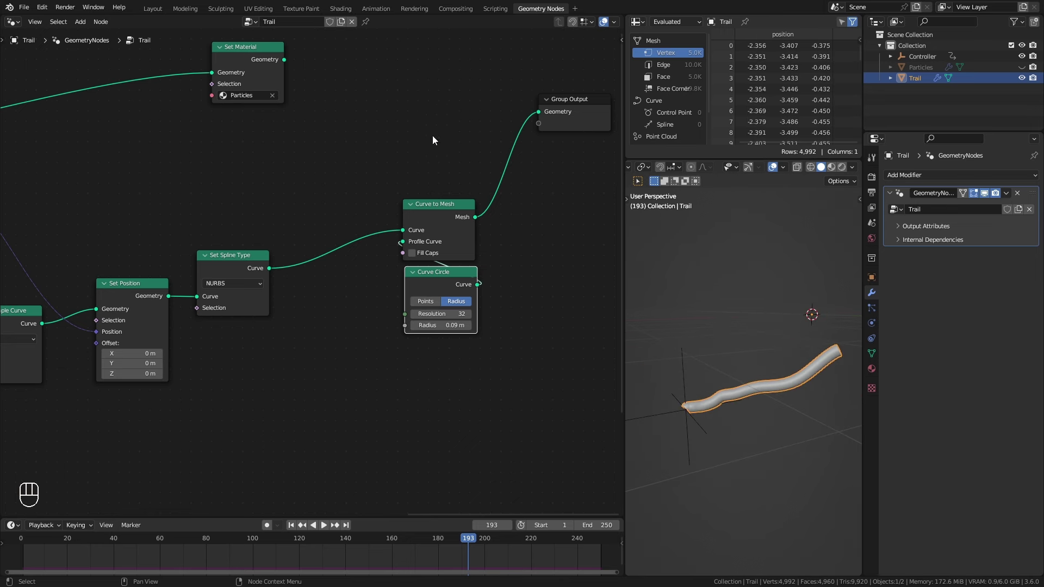
Step: Make room before Curve to Mesh and insert a Set Curve Radius node between it and Set Spline Type
left_click_drag(575, 121, 609, 176)
left_click_drag(393, 132, 599, 340)
left_click_drag(443, 206, 509, 216)
key("shift+a")
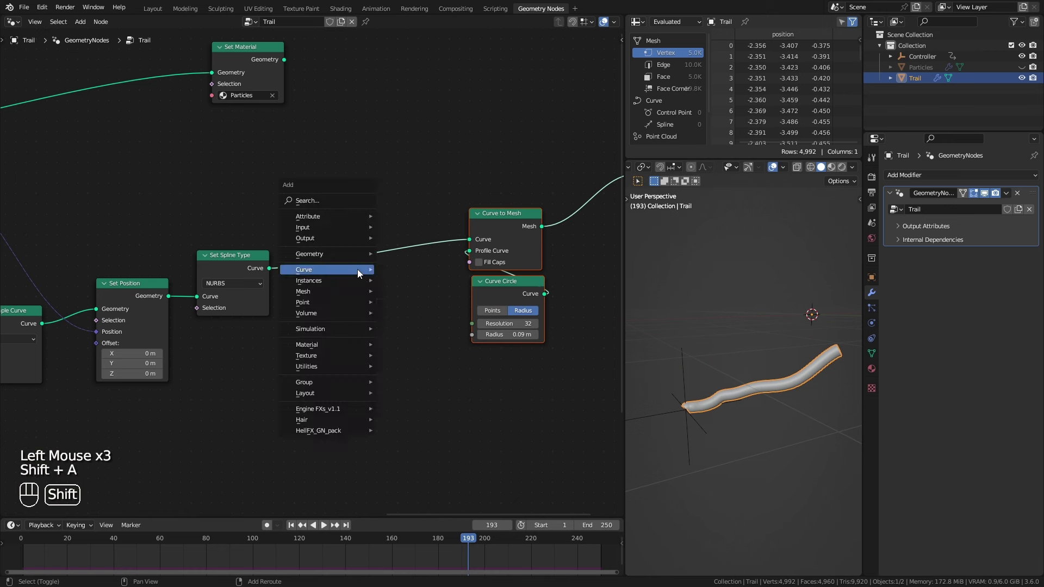
mouse_move(357, 269)
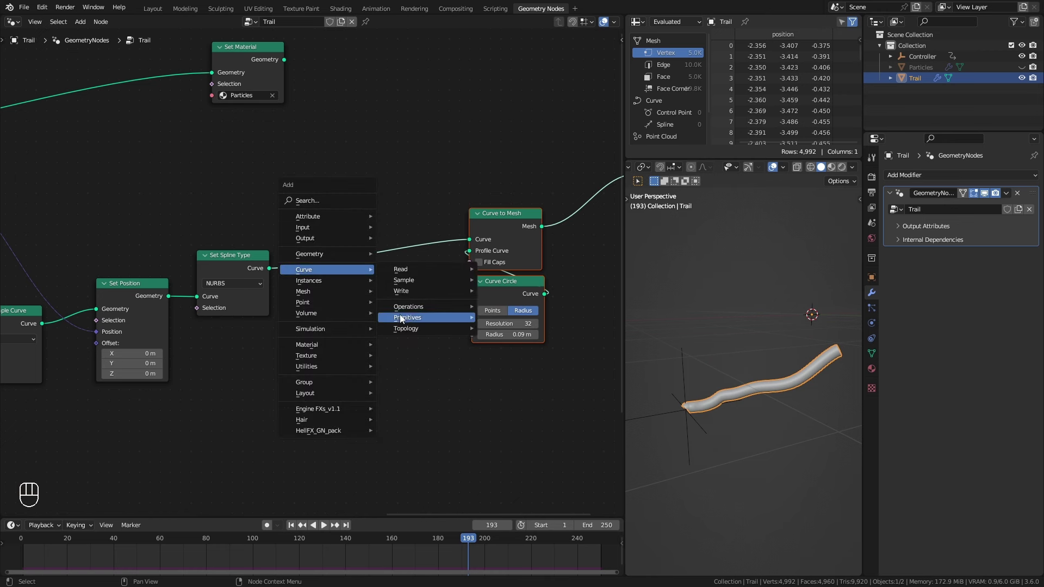
mouse_move(409, 291)
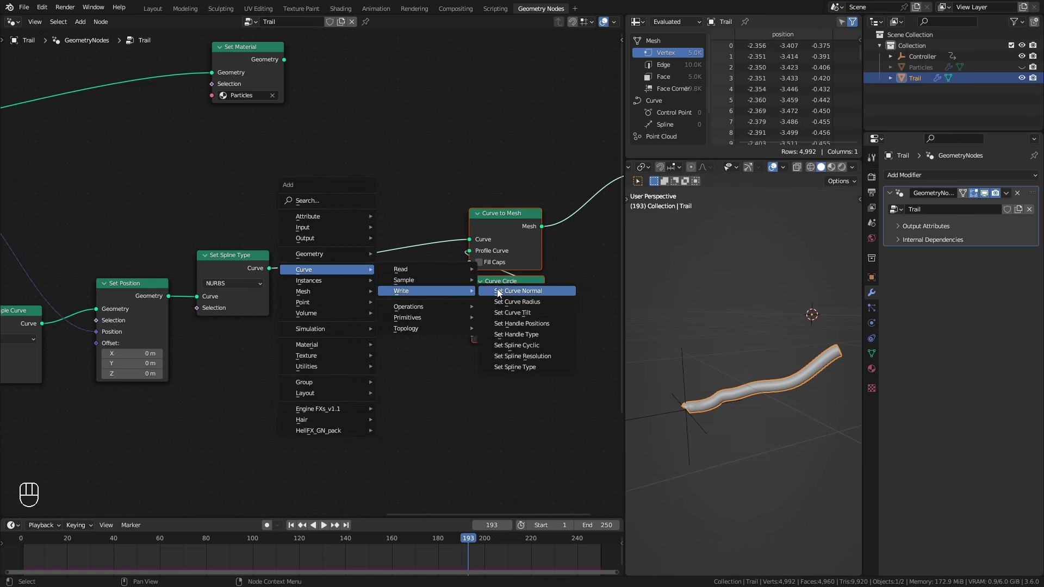
left_click(539, 303)
left_click(350, 234)
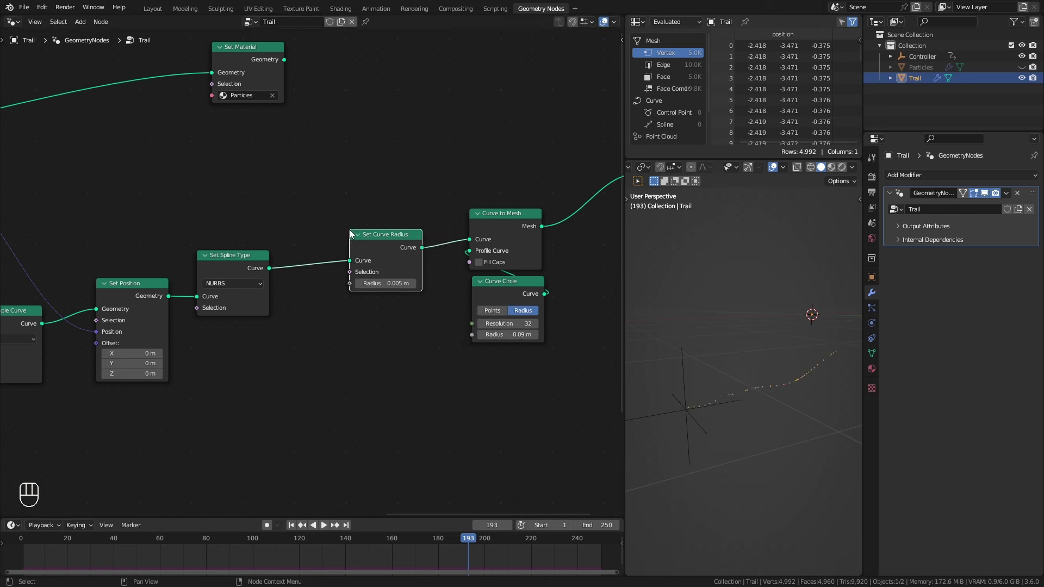
left_click(398, 248)
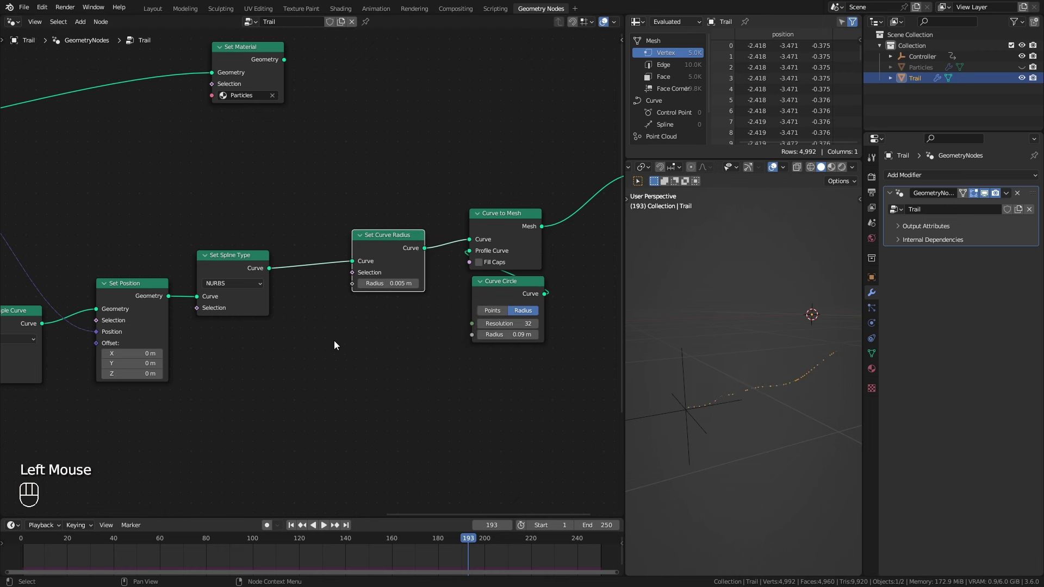
Step: Add a Spline Parameter node below Set Spline Type
key("shift+a")
mouse_move(340, 312)
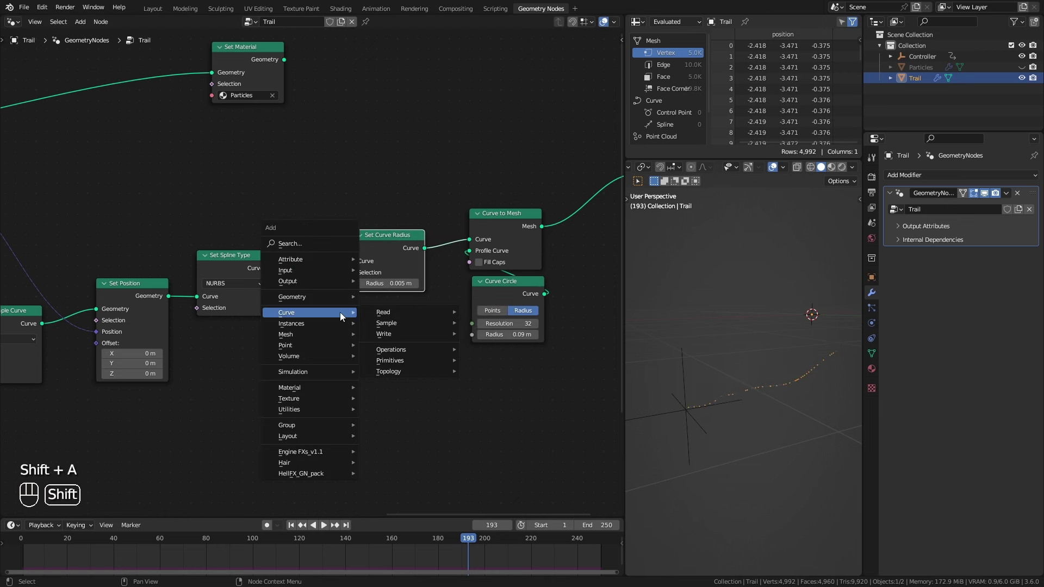
mouse_move(407, 314)
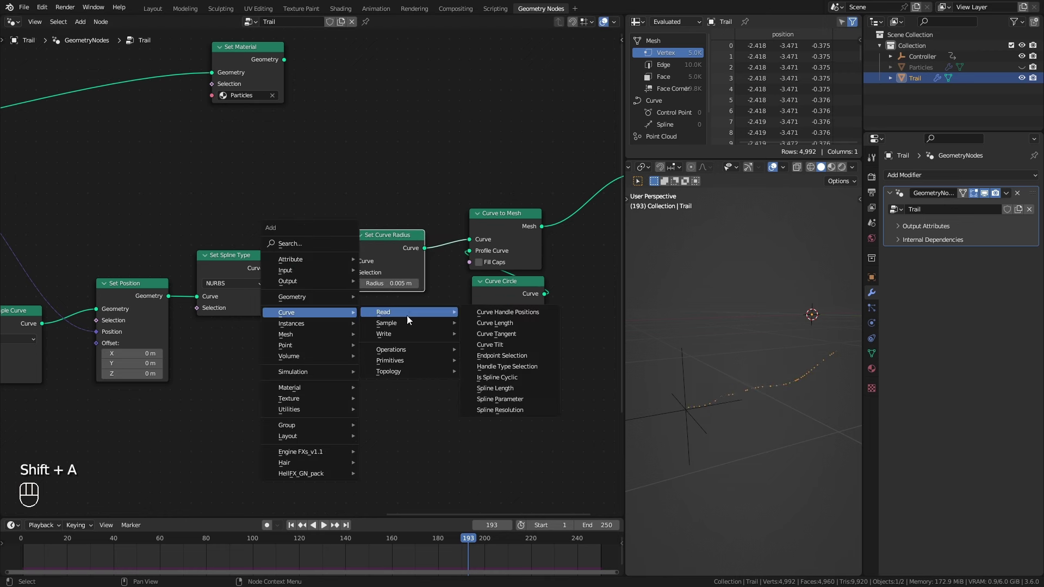
left_click(497, 399)
left_click(233, 353)
Step: Preview the Spline Parameter Factor along the Set Spline Type curve through a temporary Viewer, and delete the Viewer
left_click(250, 286, "ctrl+shift")
left_click(278, 363, "ctrl+shift")
middle_click_drag(737, 481, 701, 445, "ctrl")
middle_click_drag(787, 412, 755, 423, "shift")
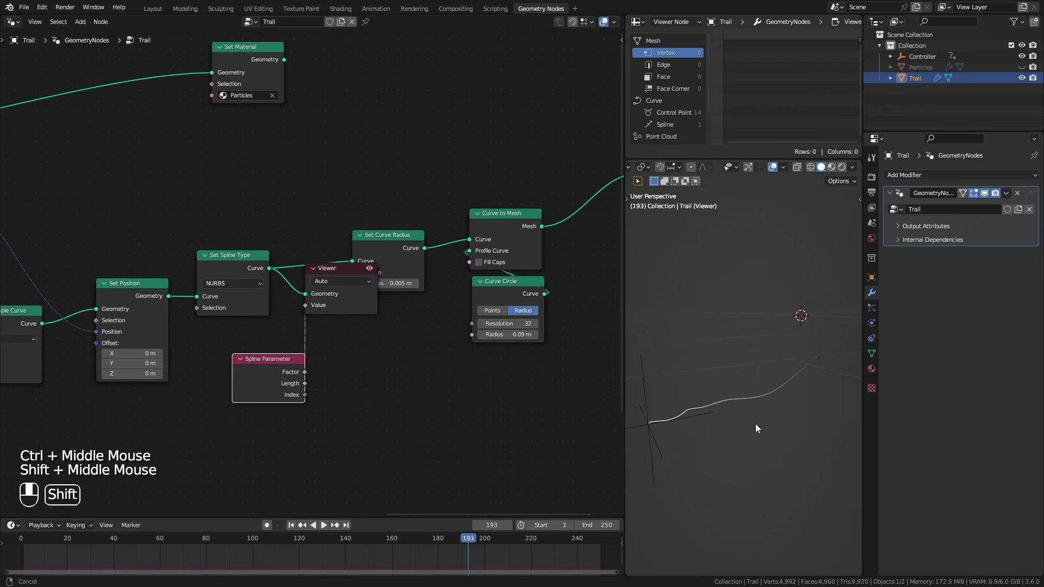
left_click(334, 272)
left_click_drag(334, 272, 416, 338)
key("x")
Step: Link Spline Parameter's Factor to Set Curve Radius's Radius and place the node directly beneath Set Curve Radius
left_click_drag(305, 371, 360, 285)
left_click_drag(269, 373, 336, 327)
left_click(535, 403)
Step: Set Curve Circle's radius to 0.04 m and move it together with Curve to Mesh closer to Set Curve Radius
middle_click_drag(538, 405, 505, 405)
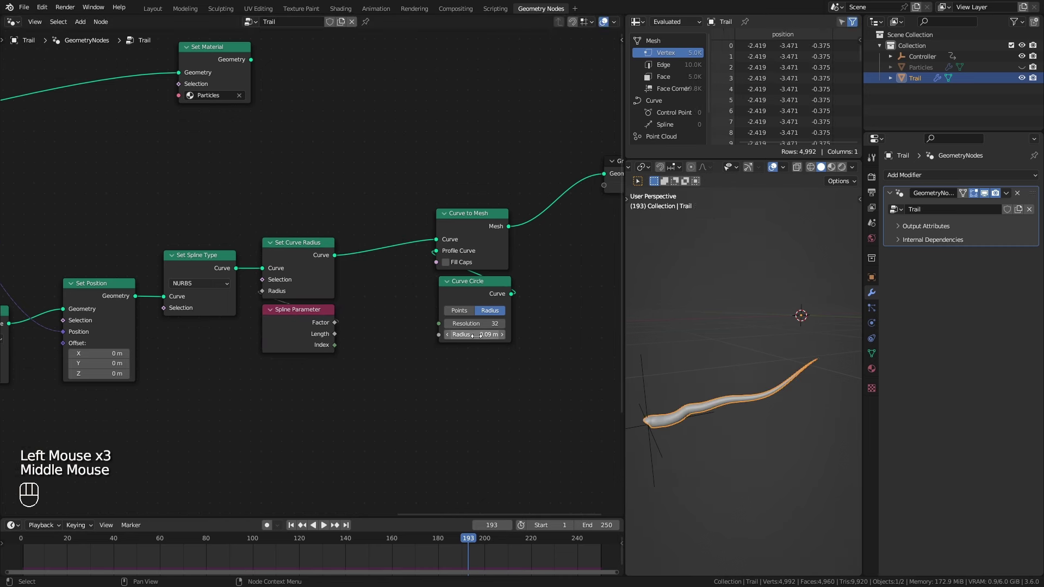
left_click_drag(478, 334, 456, 335, "shift")
key("alt+a")
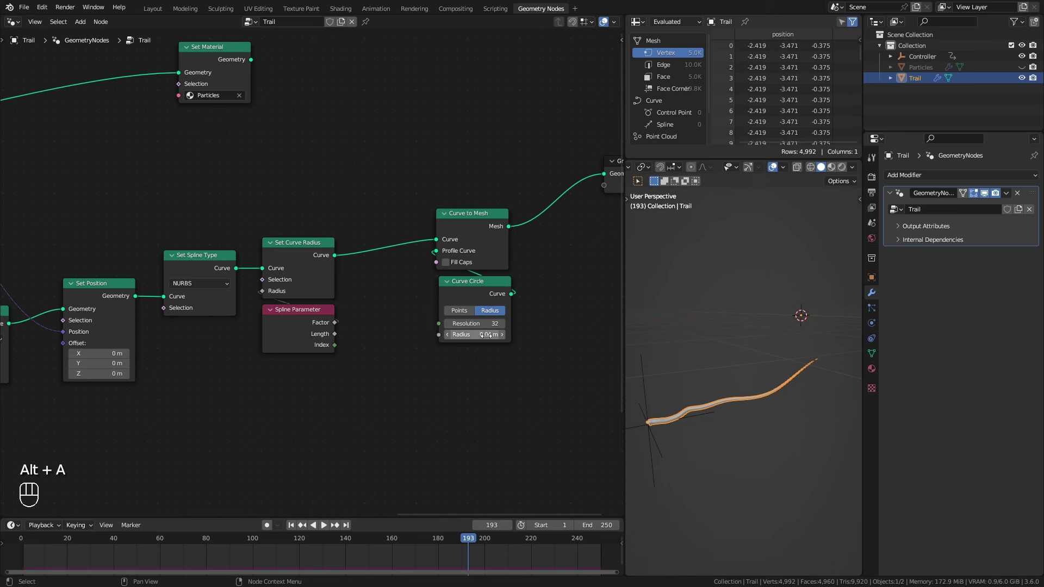
left_click_drag(535, 375, 461, 228)
left_click_drag(472, 213, 439, 225)
Step: Insert the Set Material node between Curve to Mesh and the Group Output, with its Particles material cleared
middle_click_drag(229, 111, 144, 128)
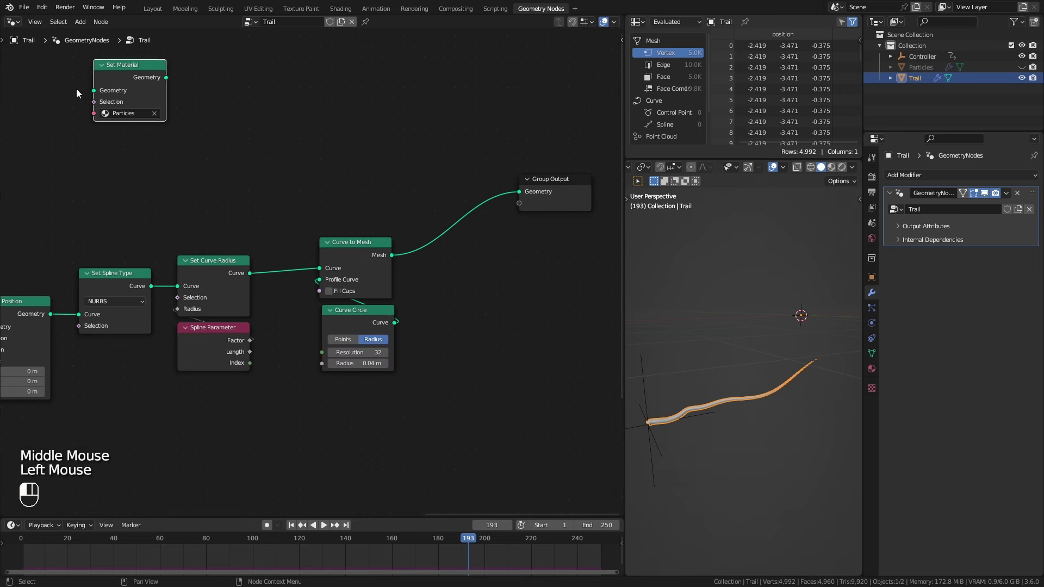
left_click_drag(134, 74, 481, 220)
left_click_drag(579, 207, 587, 233)
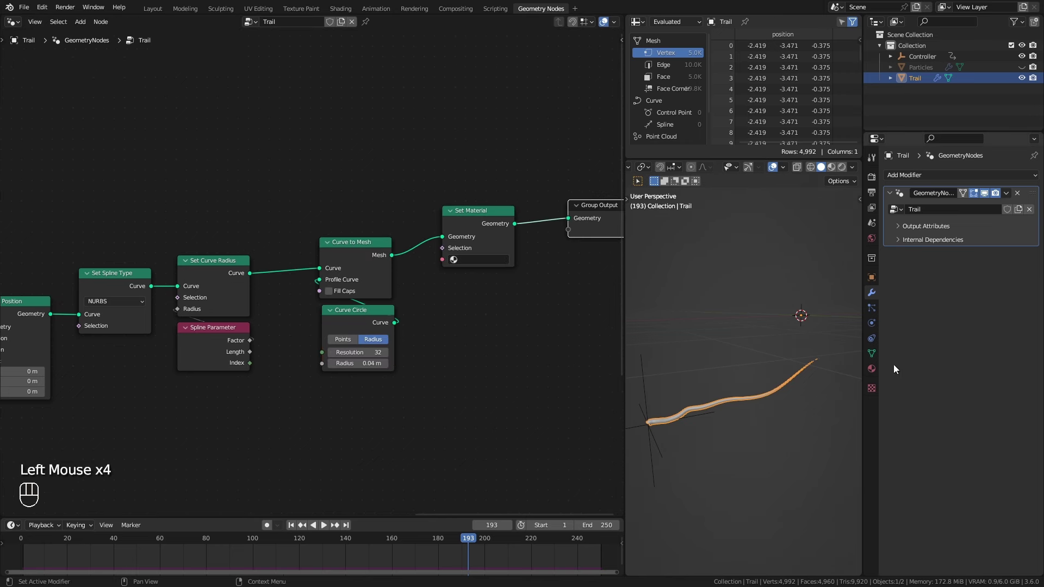
Step: Make the Trail object's Particles material a separate copy named Trail and assign it in the Set Material node
left_click(871, 368)
left_click(977, 221)
left_click(945, 221)
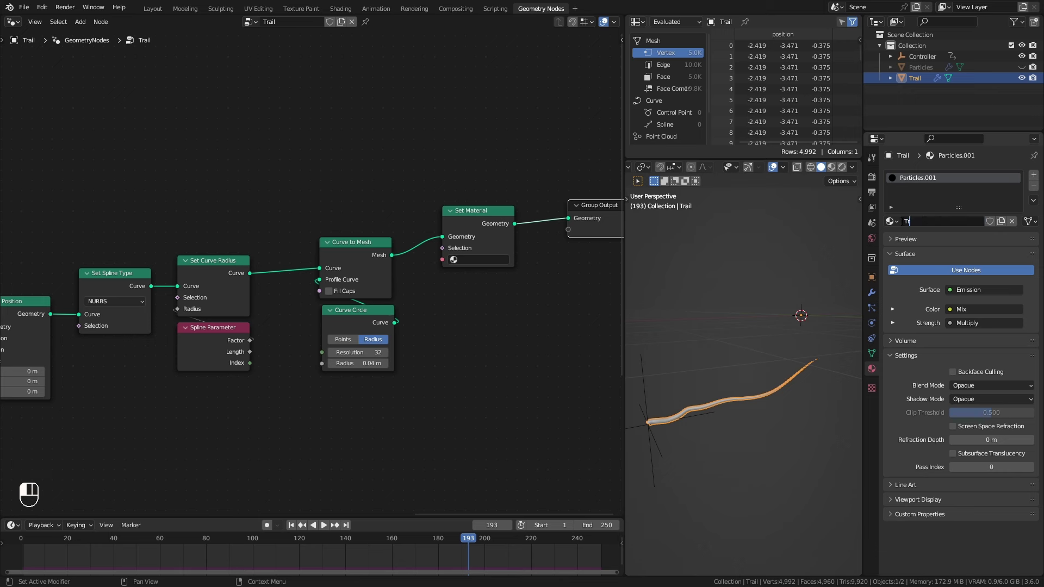
left_click(487, 262)
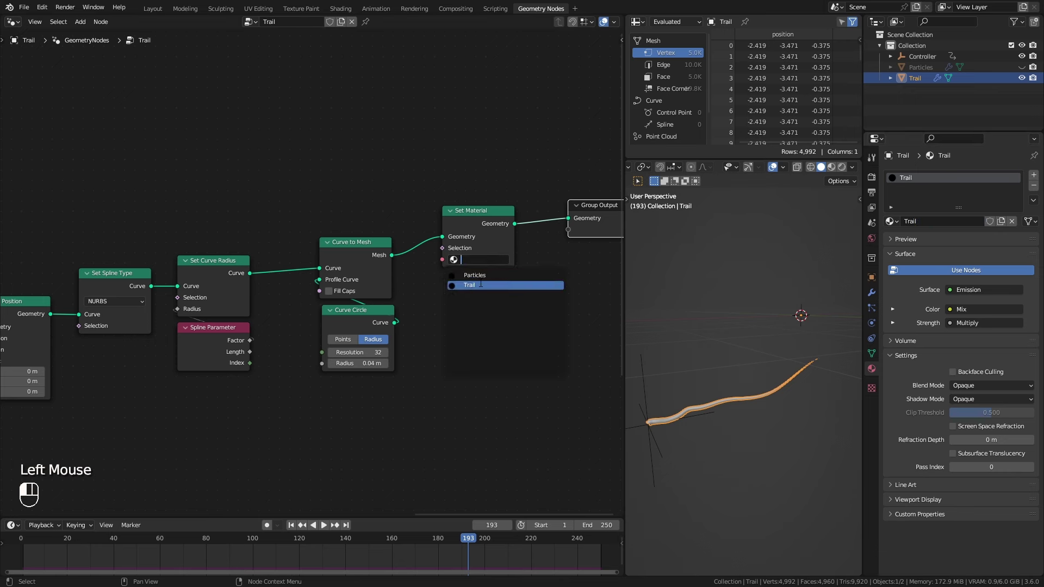
left_click_drag(488, 212, 487, 226)
left_click_drag(584, 217, 576, 238)
Step: Unhide the Particles object and view the Trail material's nodes in the Shading workspace with all objects deselected
middle_click_drag(722, 299, 745, 293, "shift")
left_click(1021, 67)
middle_click_drag(788, 376, 722, 355)
left_click(348, 9)
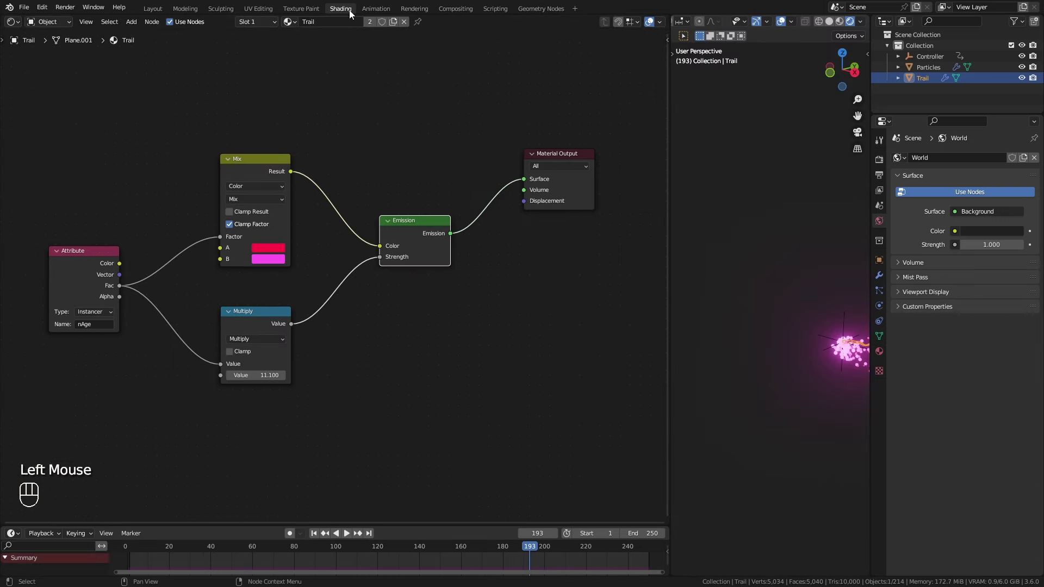
middle_click_drag(761, 388, 860, 409, "shift")
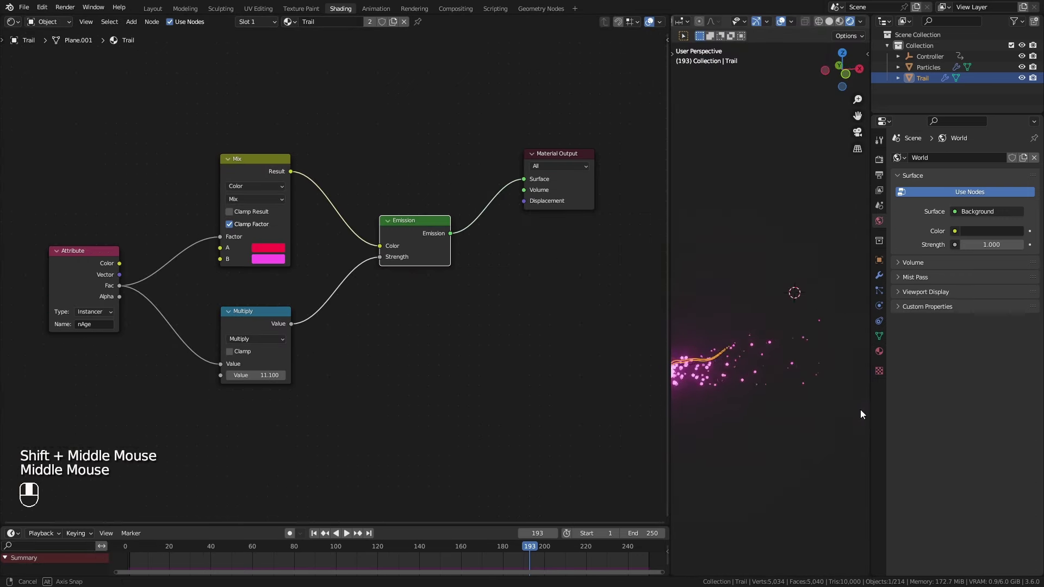
middle_click_drag(710, 403, 775, 415, "shift")
key("alt+a")
Step: Move the Trail material's Attribute node slightly closer to the Mix and Multiply nodes
left_click_drag(118, 285, 106, 281)
left_click_drag(106, 235, 194, 267)
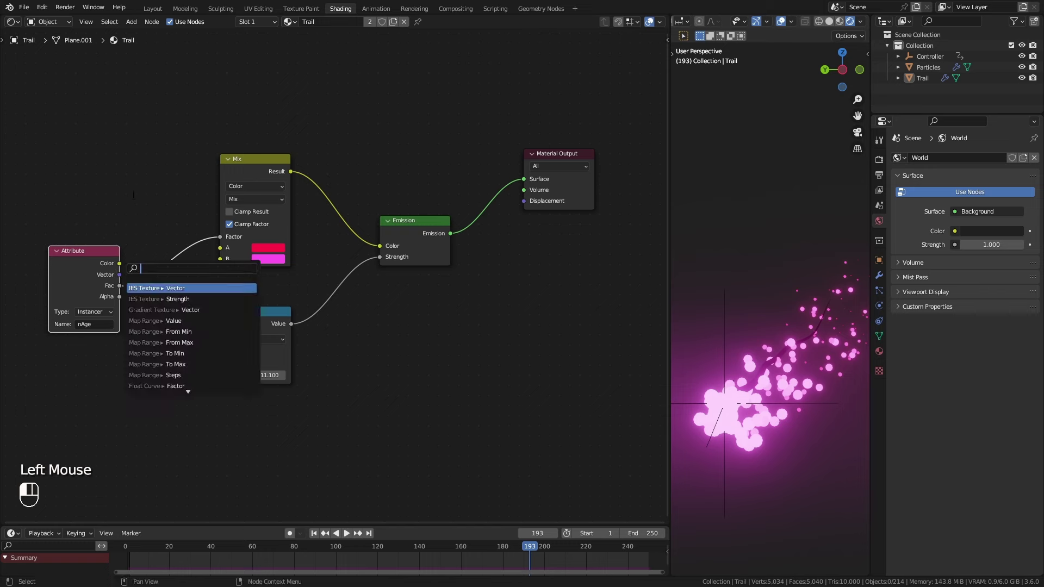
left_click_drag(76, 298, 89, 283)
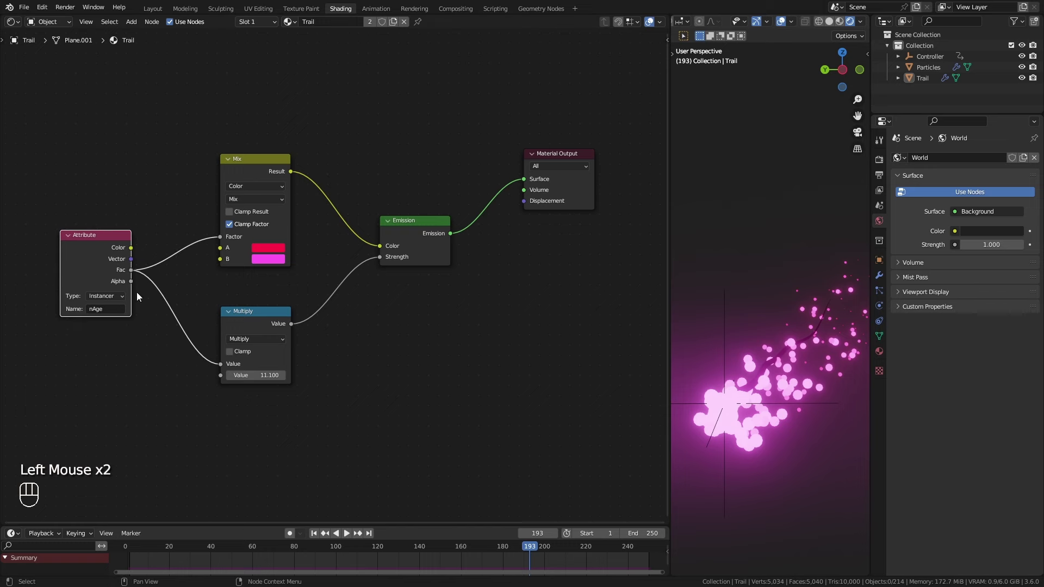
Step: In the Trail geometry nodes, insert a Store Named Attribute node between Set Curve Radius and Curve to Mesh
left_click(531, 9)
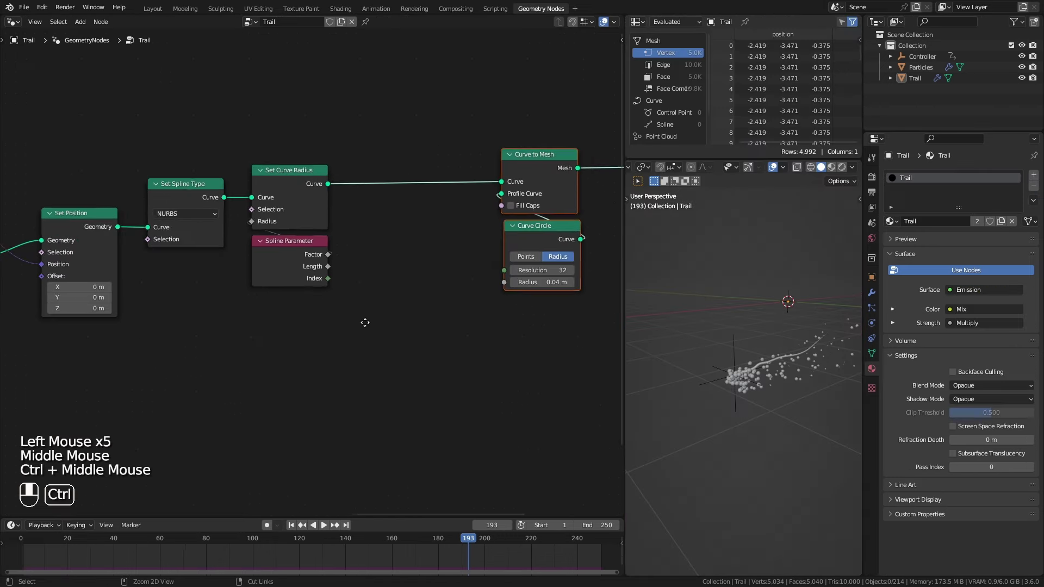
left_click(298, 260)
key("q")
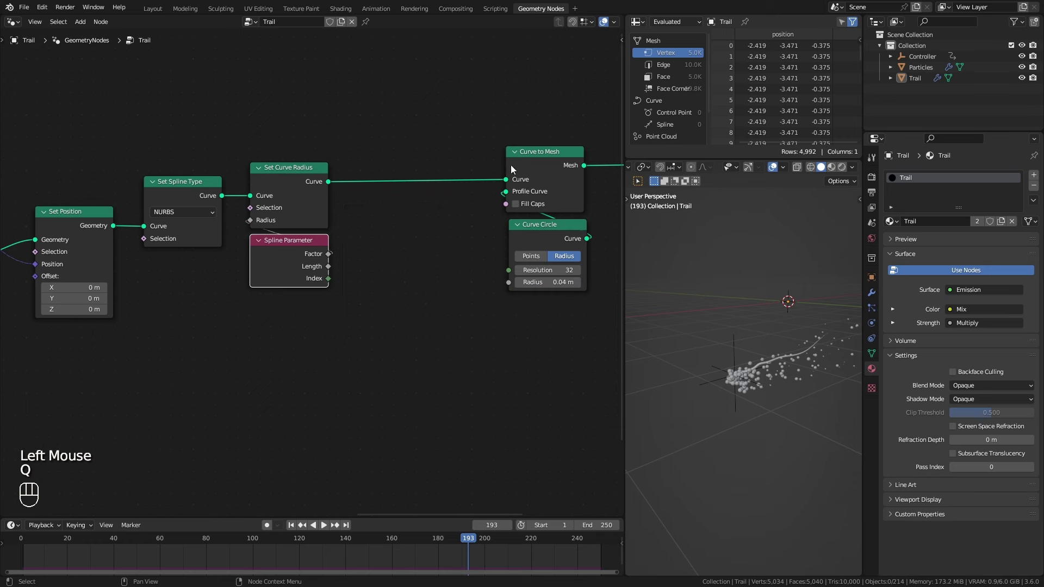
key("shift+a")
mouse_move(353, 190)
left_click(449, 249)
left_click(400, 148)
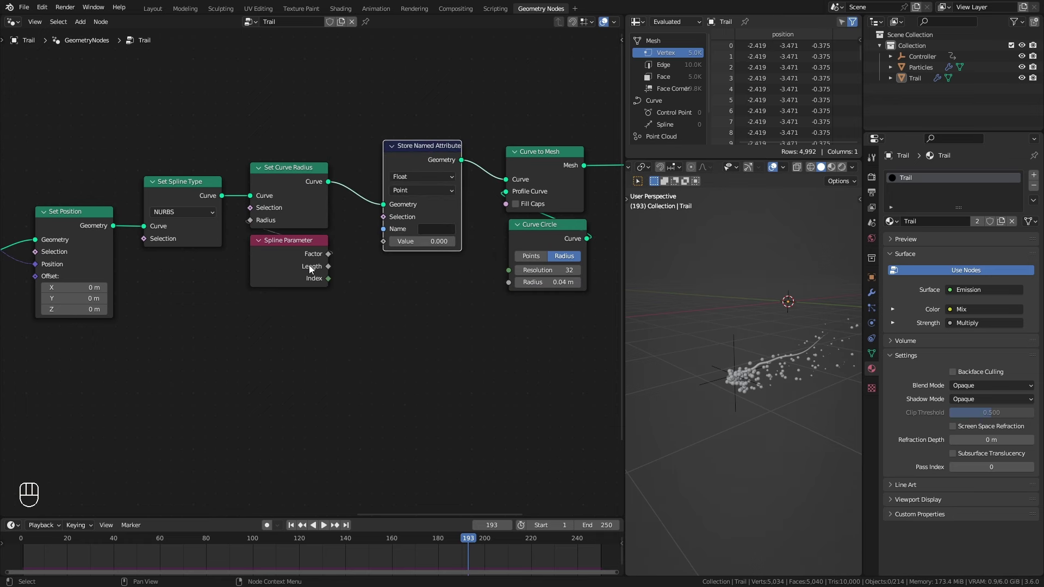
Step: Store Spline Parameter's Factor as the attribute's value under the name sparameter, and copy that name
left_click(428, 230)
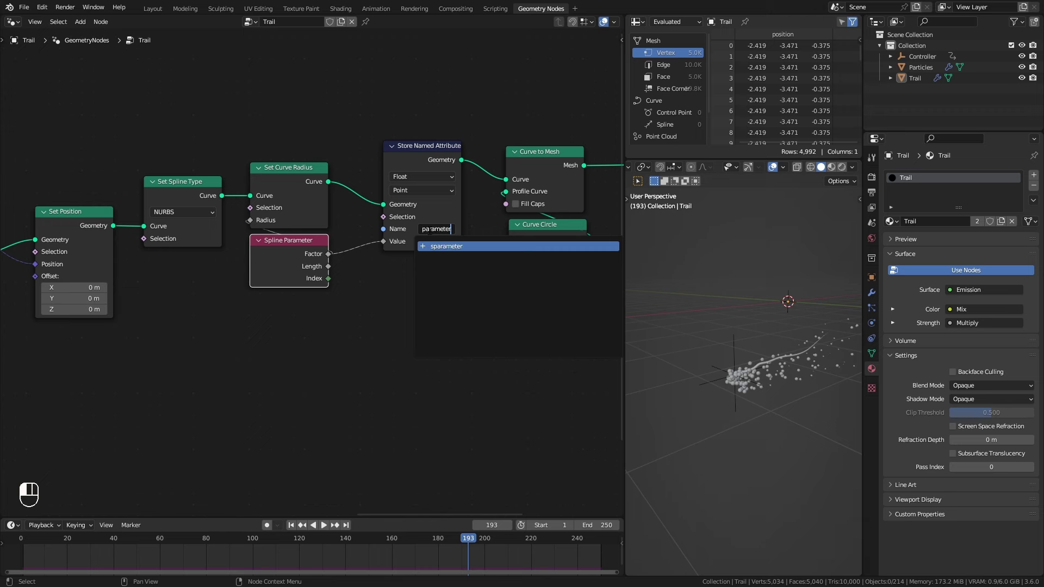
type("sparamet")
key("Return")
key("ctrl+c")
Step: Set the Trail material's Attribute node to type Geometry with the name sparameter
middle_click_drag(438, 227, 345, 138, "ctrl")
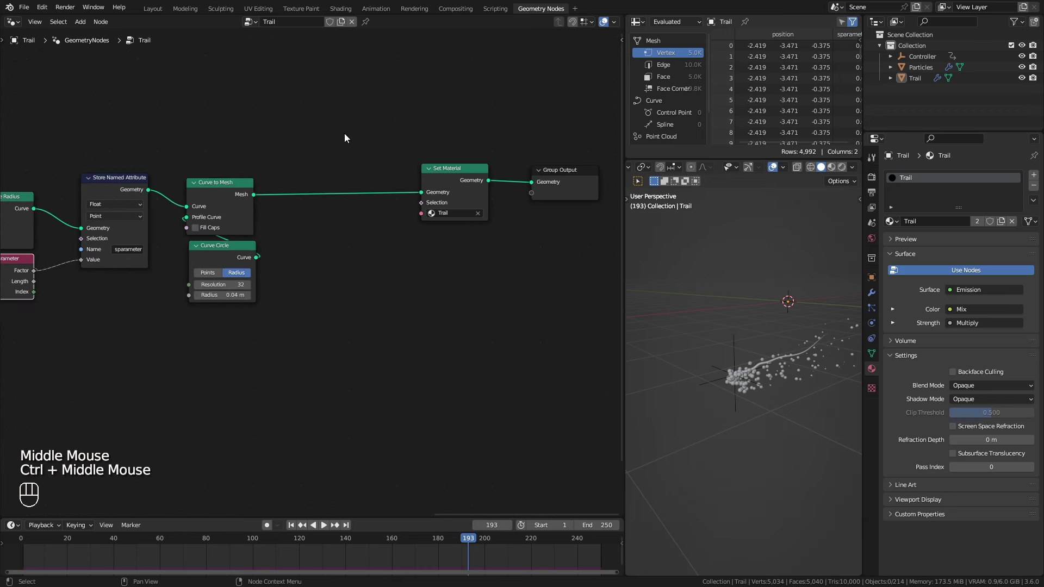
left_click(344, 10)
middle_click_drag(306, 236, 421, 206)
left_click(209, 250)
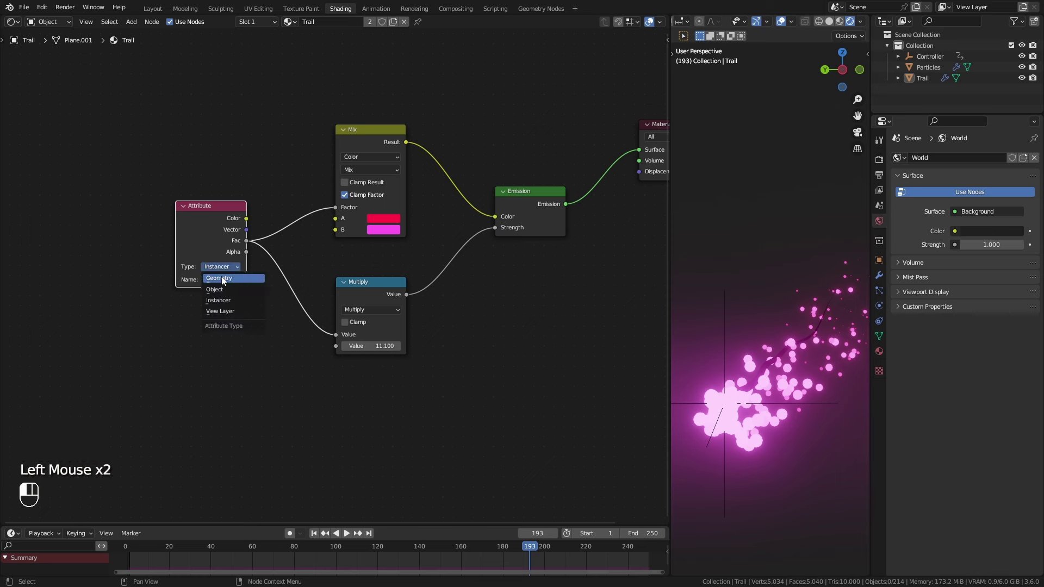
left_click(223, 278)
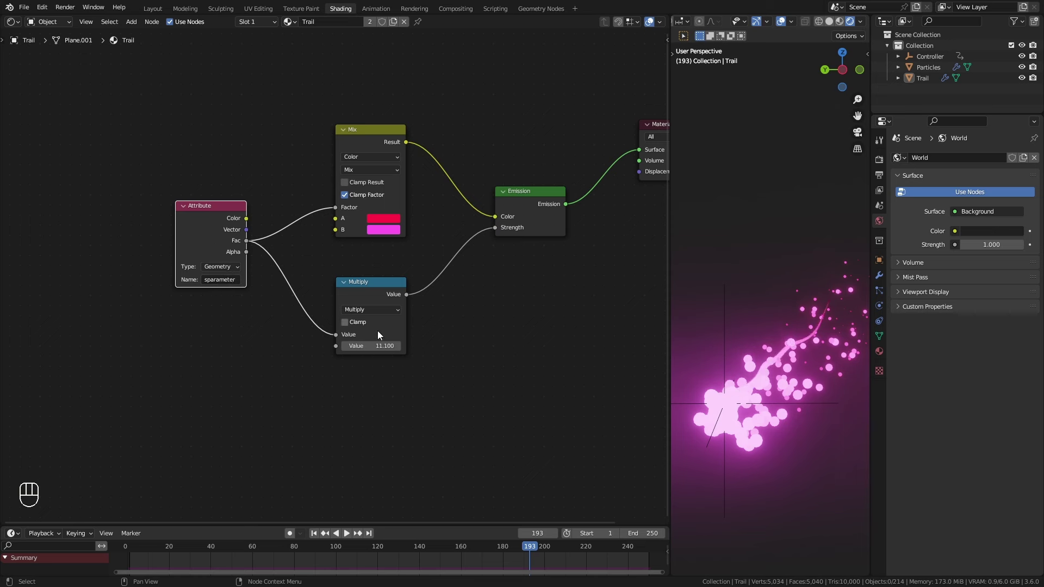
Step: Play the simulation from frame 1 in the Layout workspace to preview the glowing trail
mouse_move(679, 405)
middle_mouse_down()
mouse_move(868, 423)
mouse_move(678, 403)
middle_mouse_up()
left_click(411, 525)
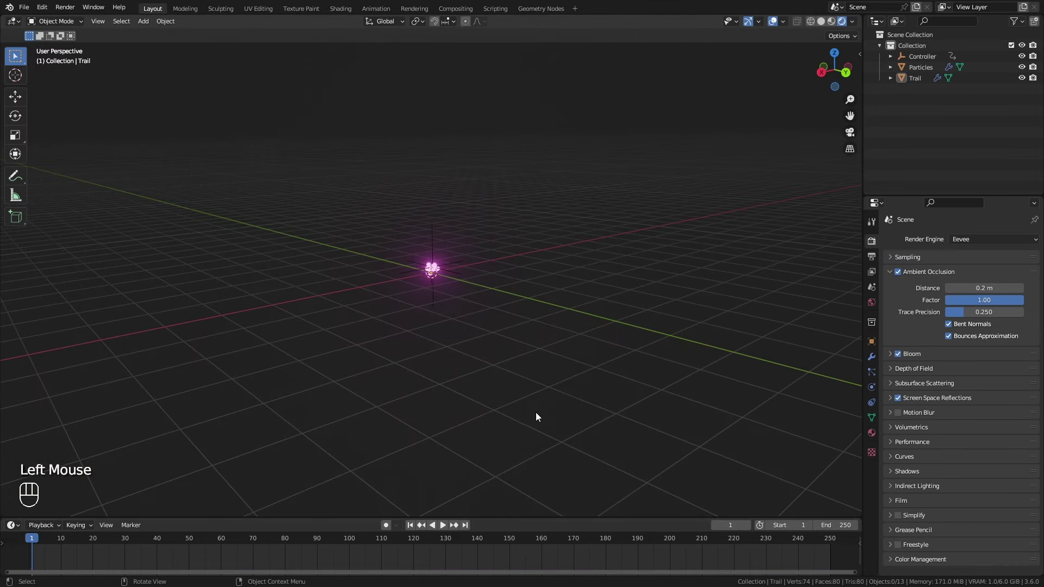
key("space")
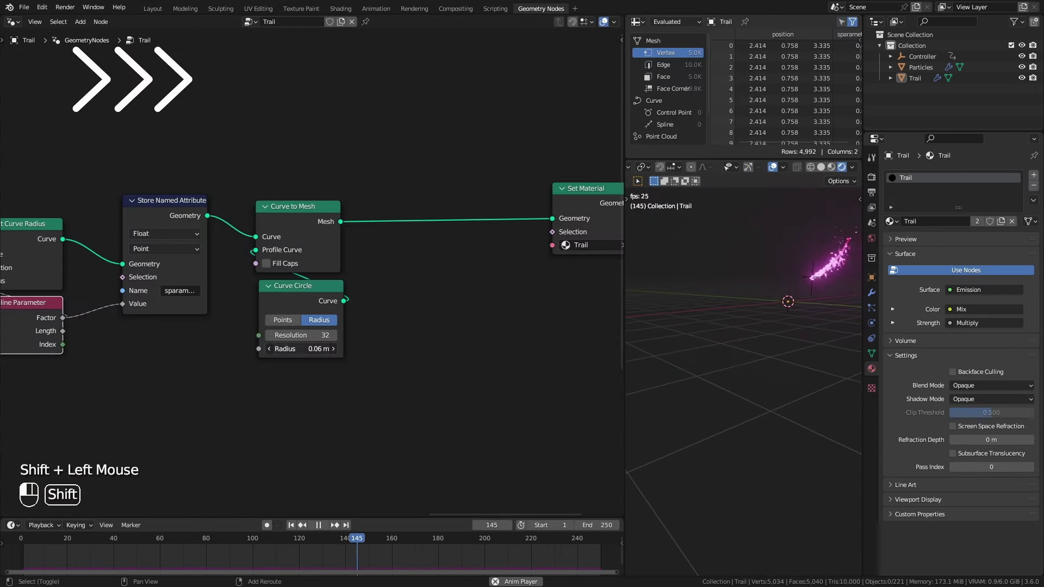
Step: Restart playback and set B to 20 in the Greater Than or Equal node that controls Delete Geometry
left_click(291, 525)
middle_click_drag(218, 400, 578, 362)
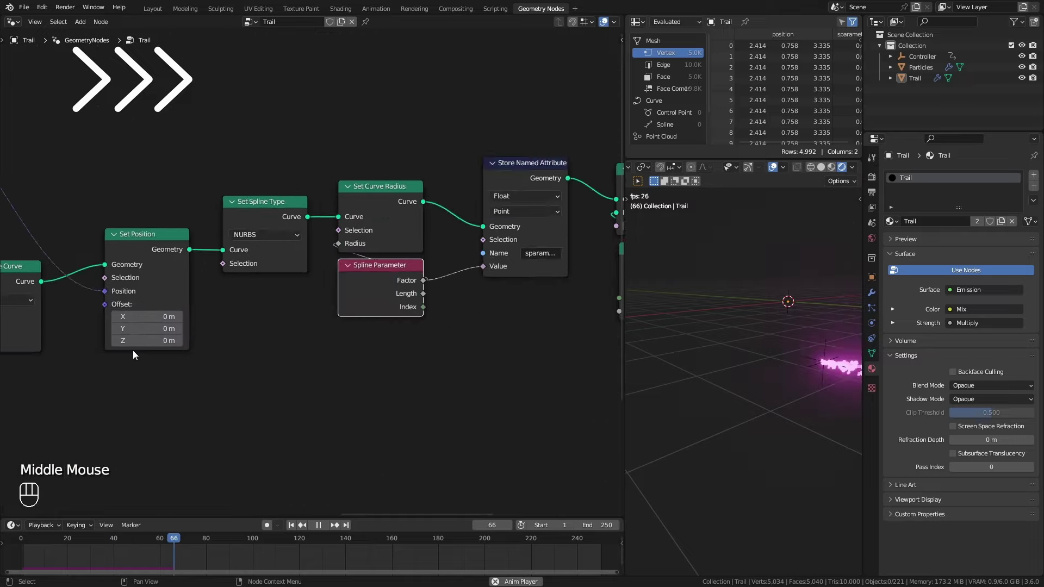
middle_click_drag(133, 358, 375, 348)
middle_click_drag(132, 453, 366, 426)
middle_click_drag(81, 261, 305, 293)
left_click(308, 262)
type("20")
key("Return")
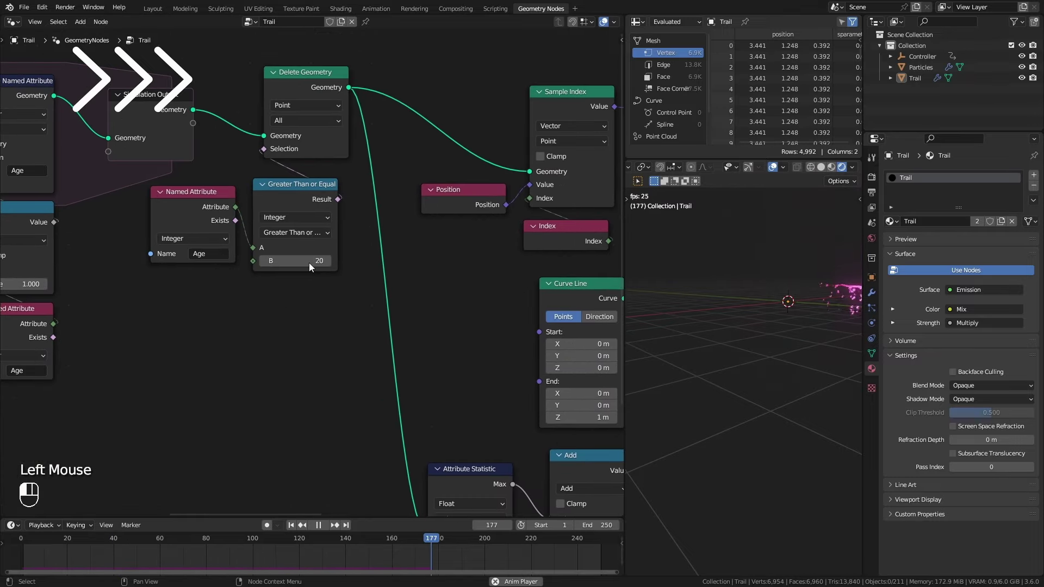
middle_click_drag(782, 313, 760, 403, "ctrl")
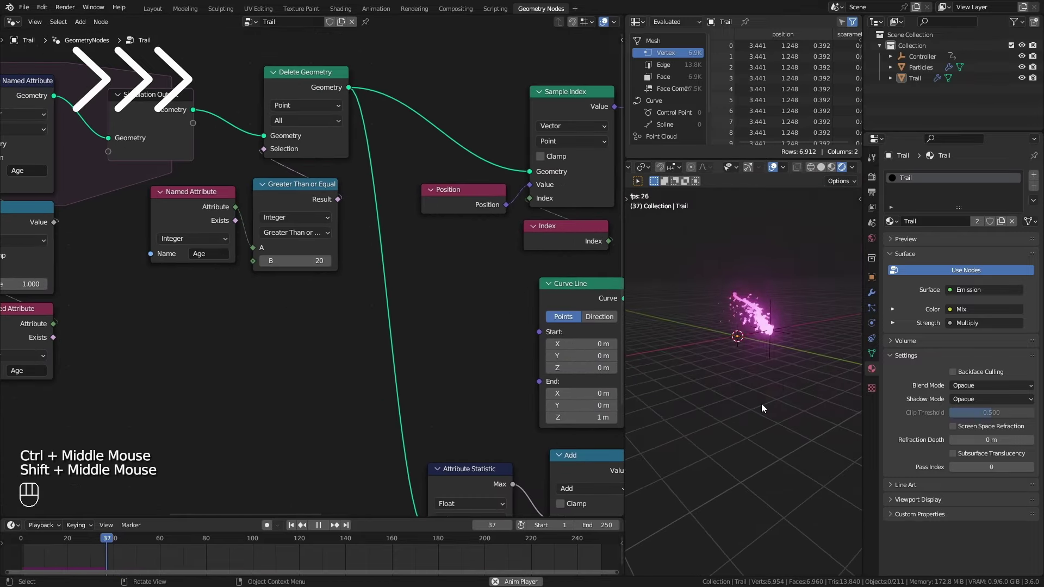
Step: Add a Group Input node beneath the Age Named Attribute and link it to Greater Than or Equal's B to expose that value
middle_click_drag(190, 290, 317, 249)
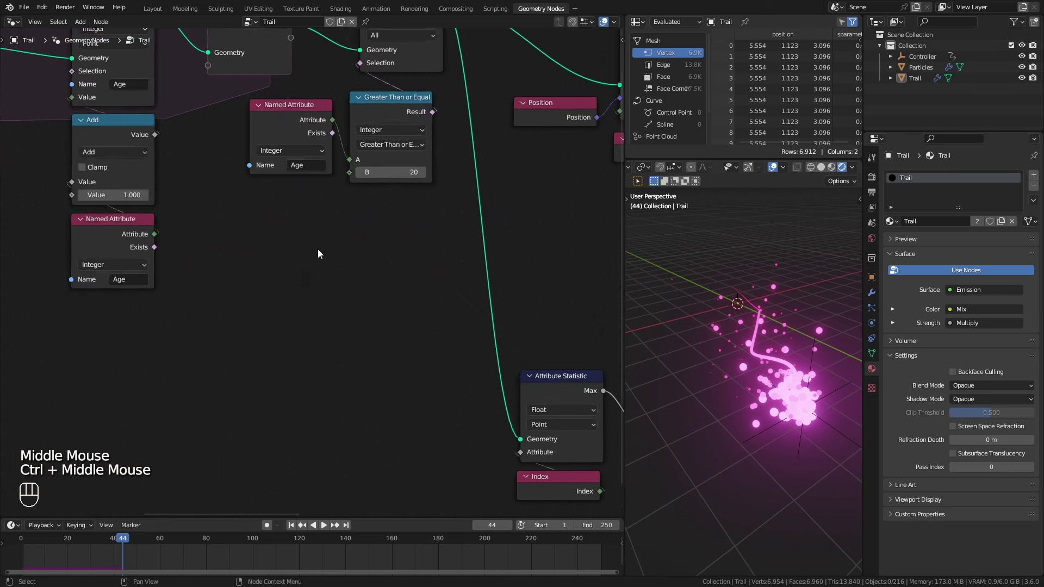
key("shift+a")
mouse_move(311, 416)
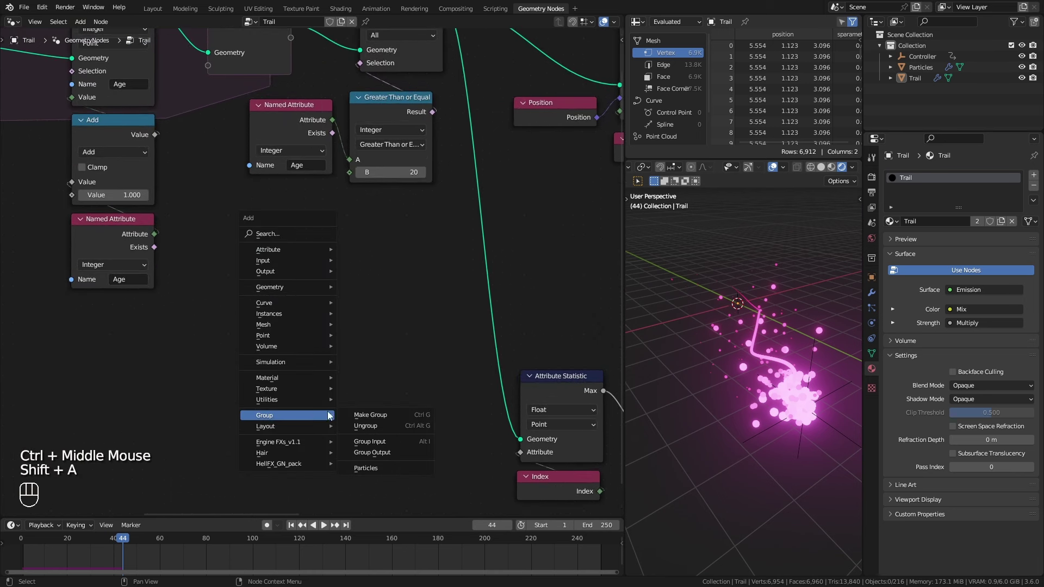
left_click(378, 441)
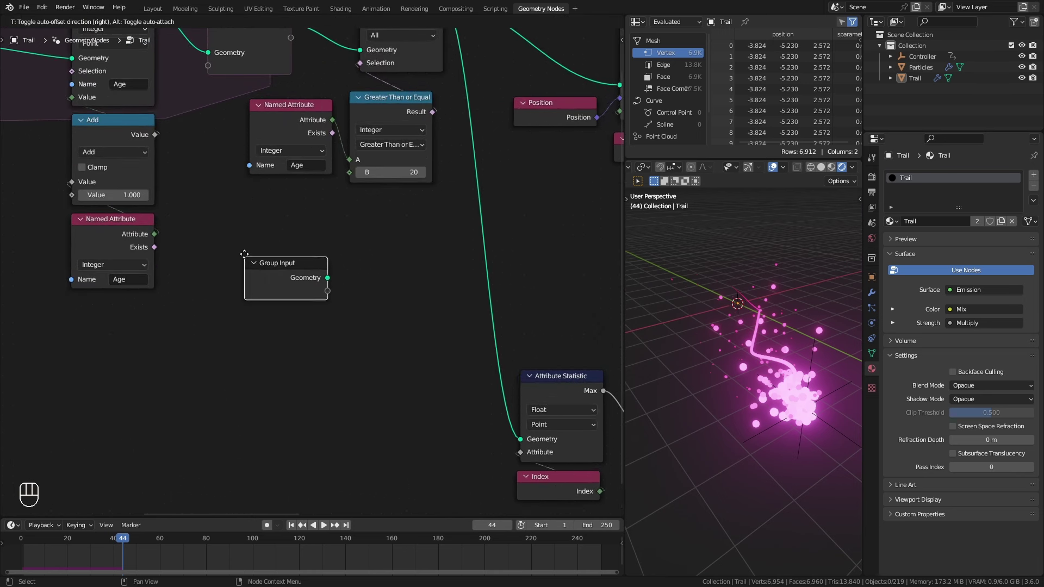
left_click(227, 214)
left_click_drag(329, 255, 295, 242)
Step: Set the Noise Texture node's dimensions to 4D
scroll(190, 355, "down", 2)
middle_click_drag(159, 378, 591, 281)
scroll(374, 303, "up", 4)
left_click(281, 282)
left_click(272, 324)
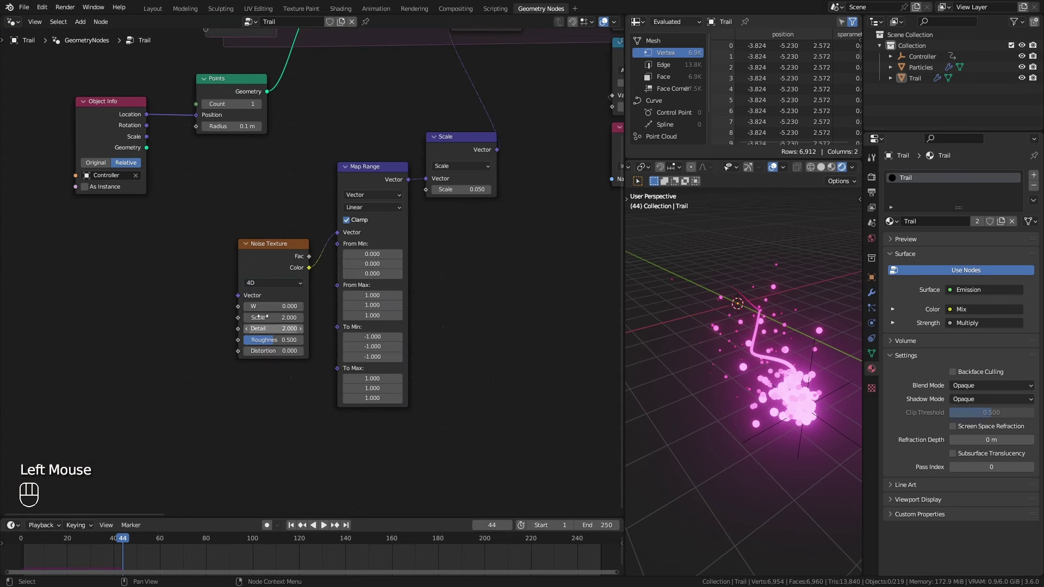
Step: Add a Group Input node beside the Noise Texture and link it to W to expose that value
key("shift+a")
mouse_move(109, 300)
left_click(215, 320)
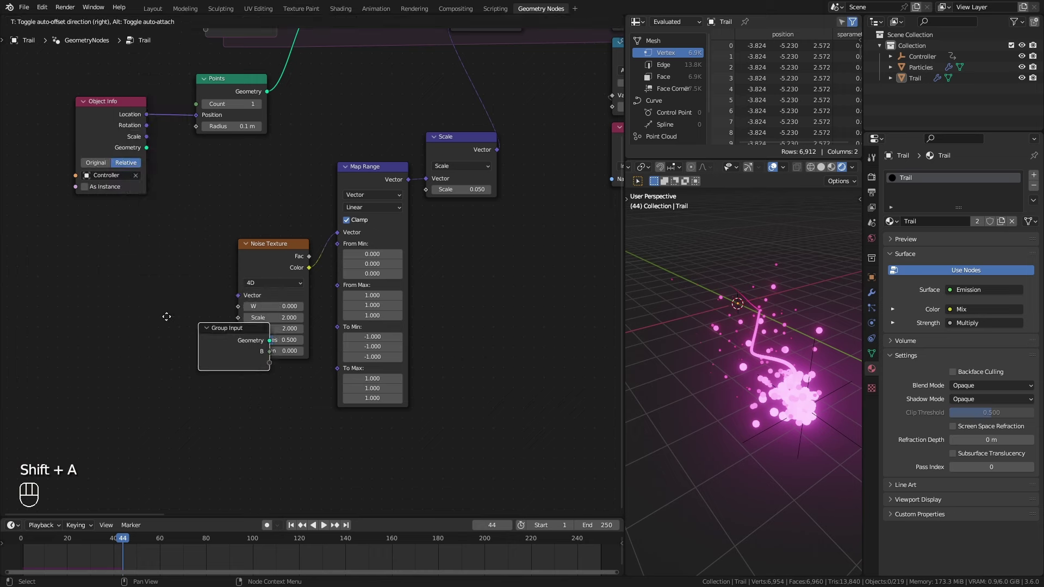
left_click(88, 283)
left_click(212, 309)
left_click(131, 296)
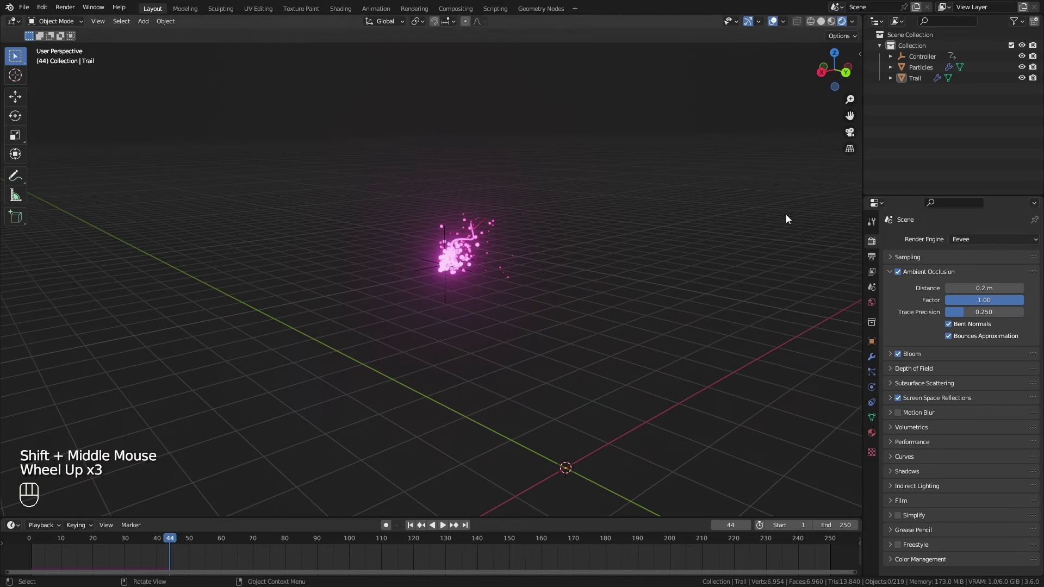
Step: Show the Trail object's modifier inputs in the Layout workspace, enlarge the Properties editor, and deselect everything
left_click(914, 78)
left_click(871, 356)
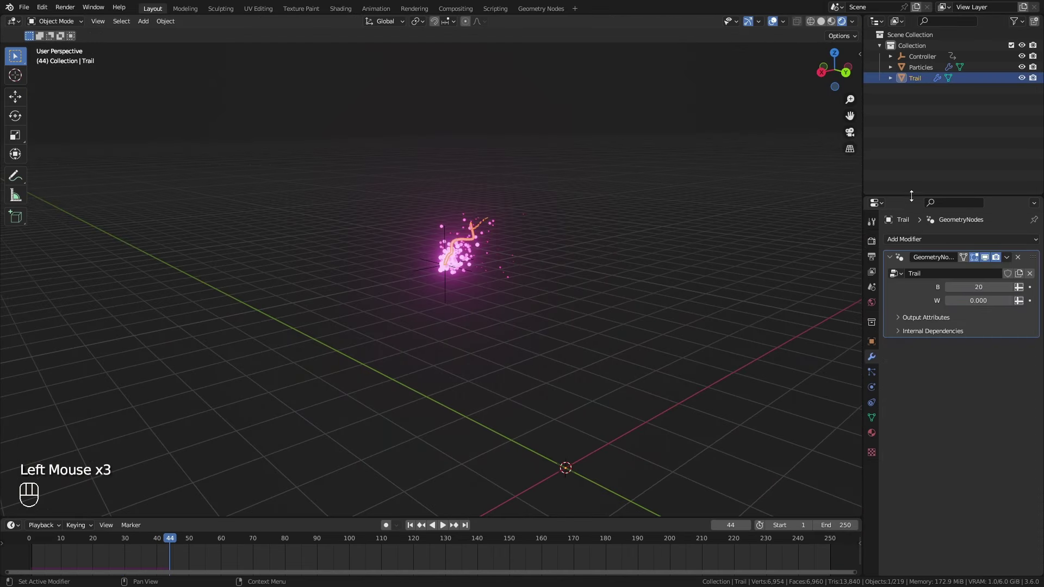
left_click_drag(911, 194, 919, 125)
middle_click_drag(631, 354, 643, 342)
key("alt+a")
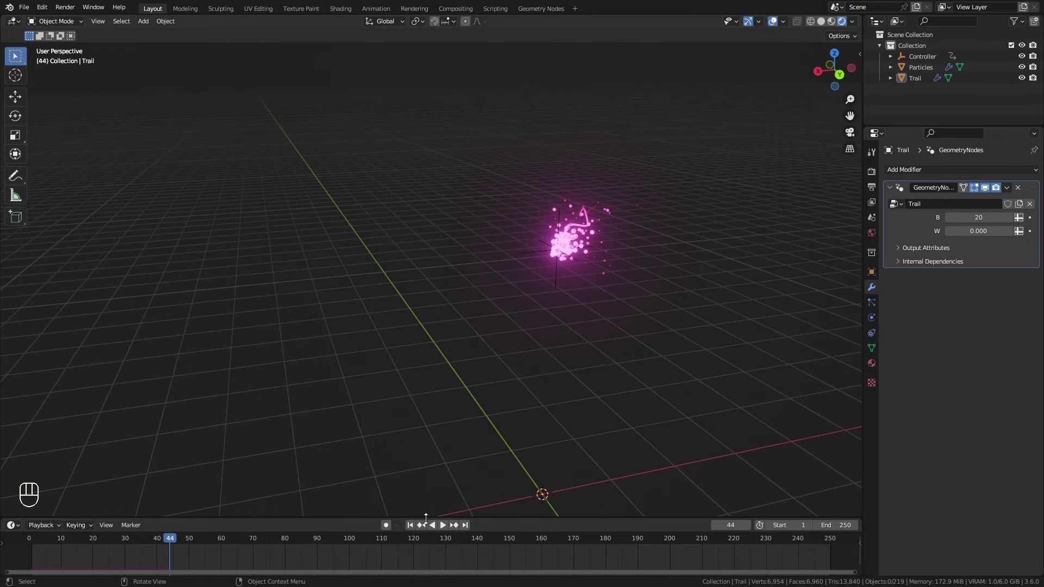
Step: At frame 1, duplicate the Trail object in place and set the copy's B to 15 and W to 1
left_click(411, 525)
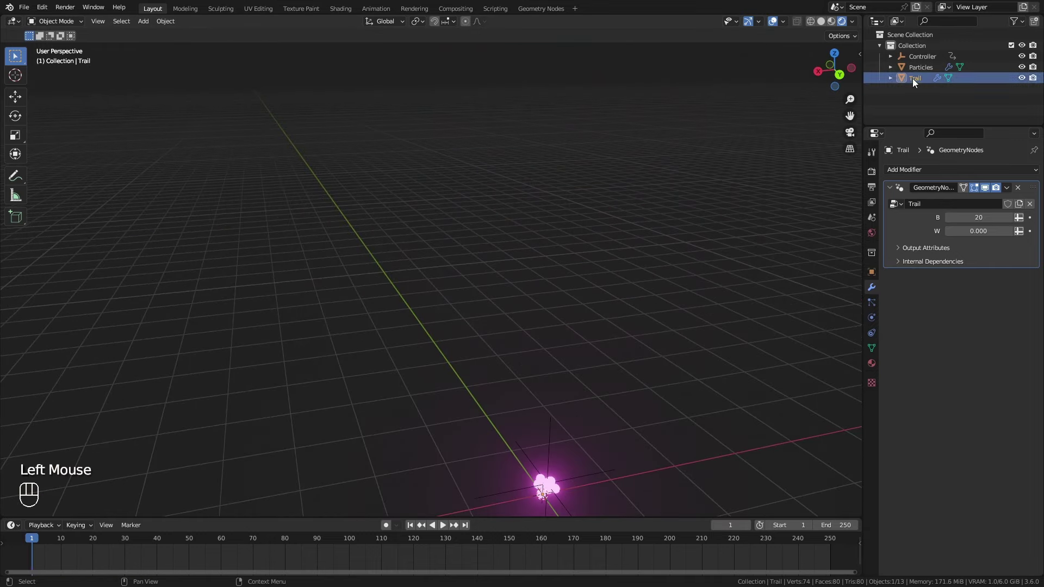
key("shift+d")
right_click(678, 250)
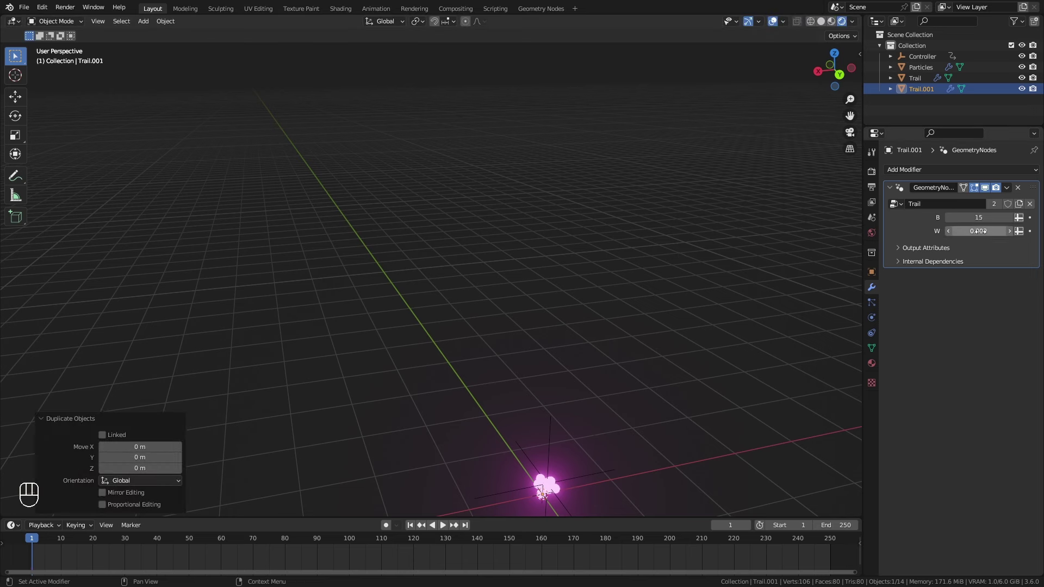
left_click(415, 507)
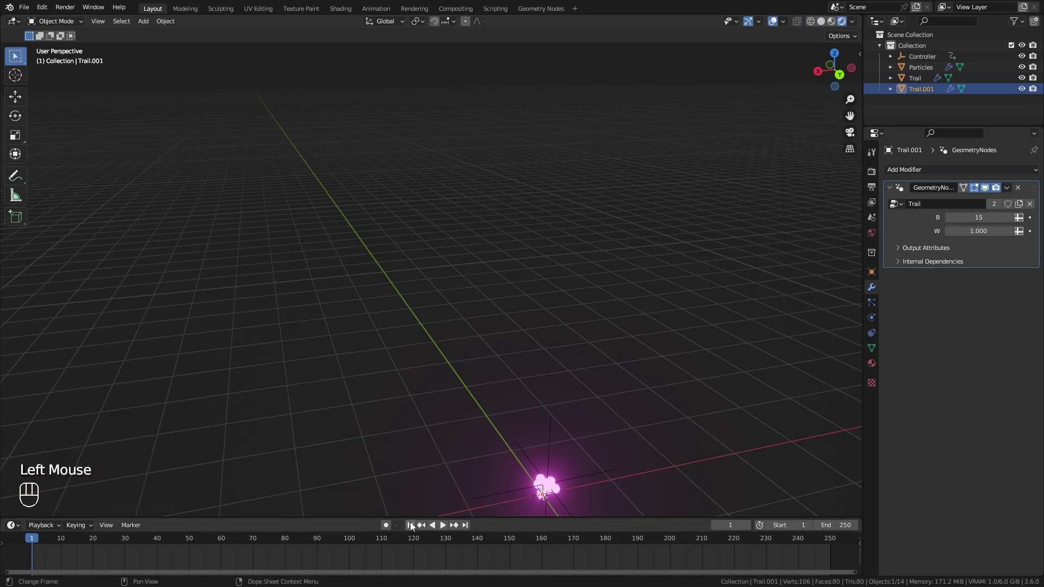
Step: Play the animation up to frame 26 and examine the two trails from another angle with nothing selected
key("space")
key("space")
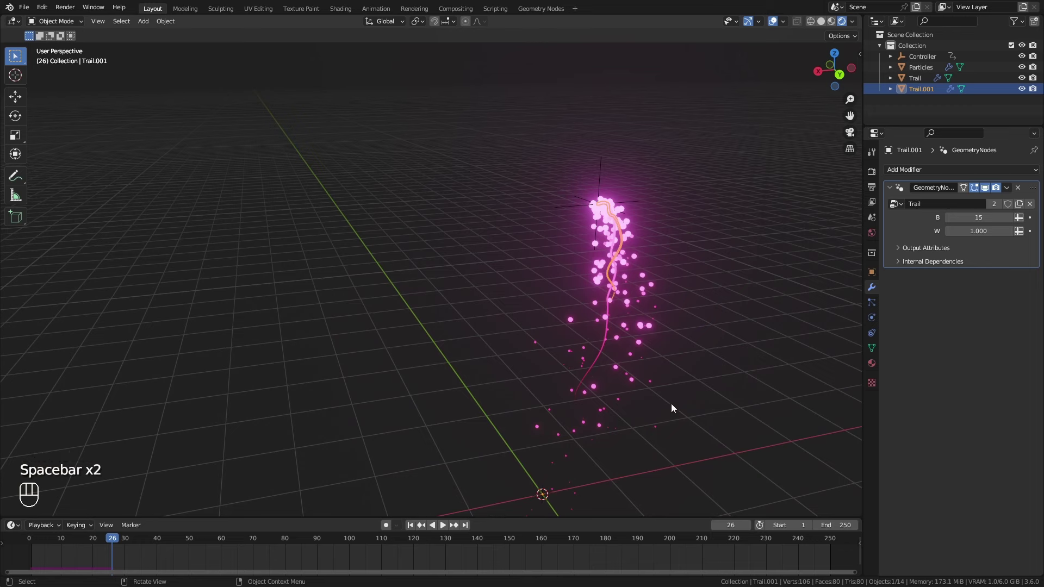
key("alt+a")
middle_click_drag(640, 361, 414, 284)
scroll(492, 266, "up", 2)
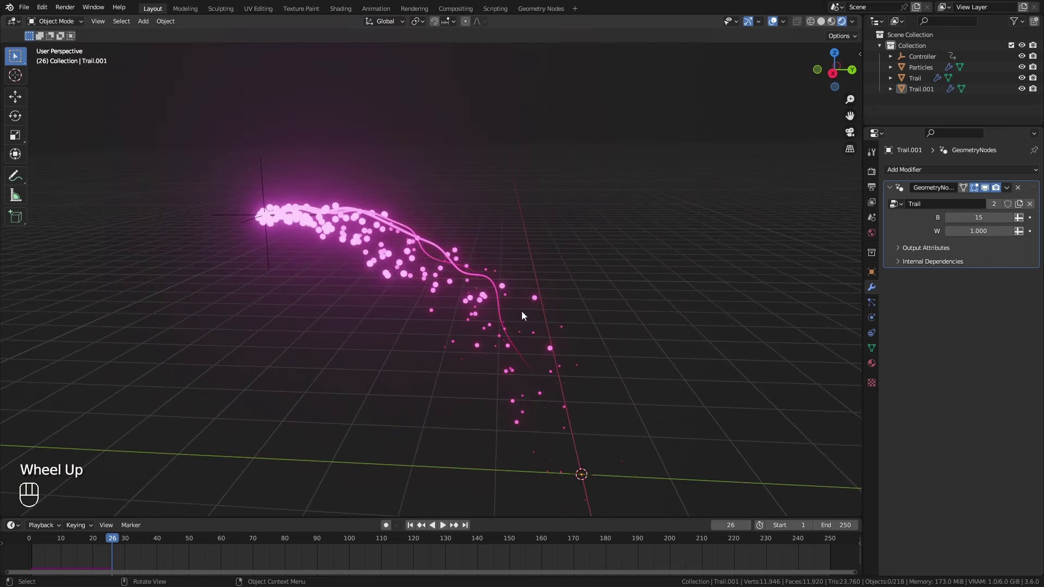
Step: Duplicate Trail.001 in place and set the new copy's B to 18 and W to 2
left_click(923, 89)
key("shift+d")
right_click(592, 270)
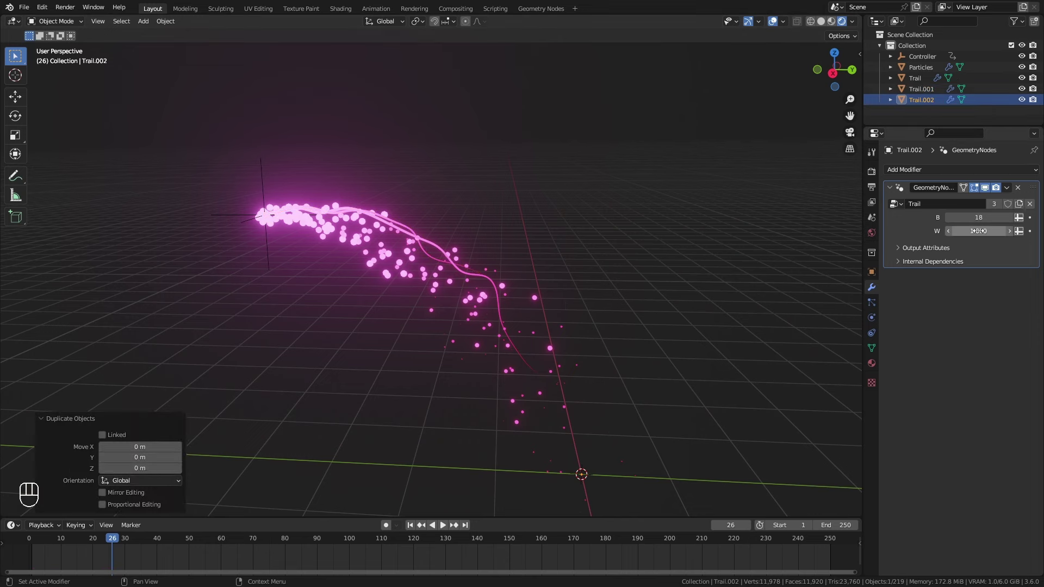
Step: Play the animation from the start and preview all three trails with the particles, with nothing selected
key("space")
key("space")
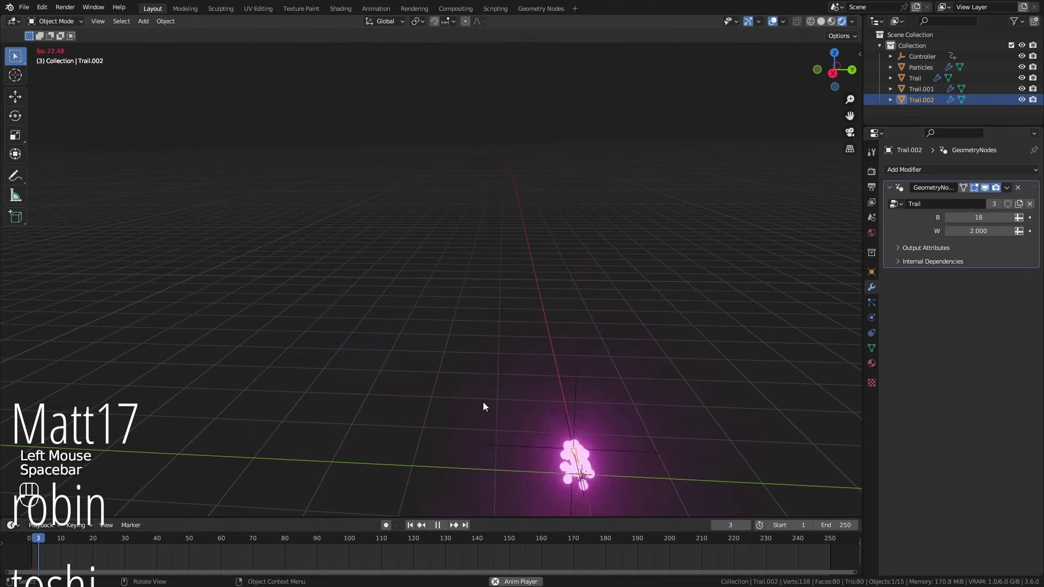
key("alt+a")
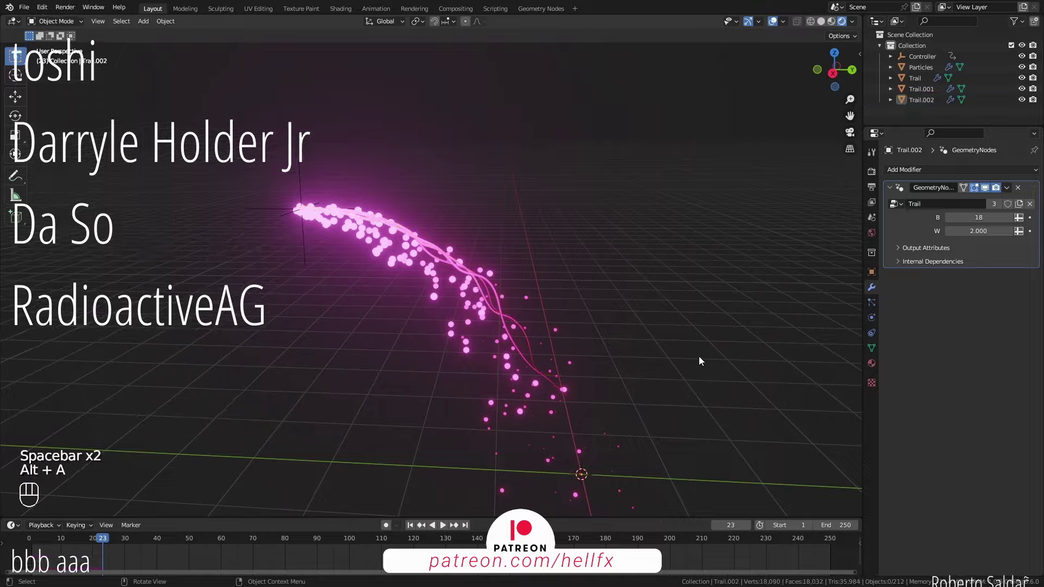
scroll(584, 334, "down", 2)
key("space")
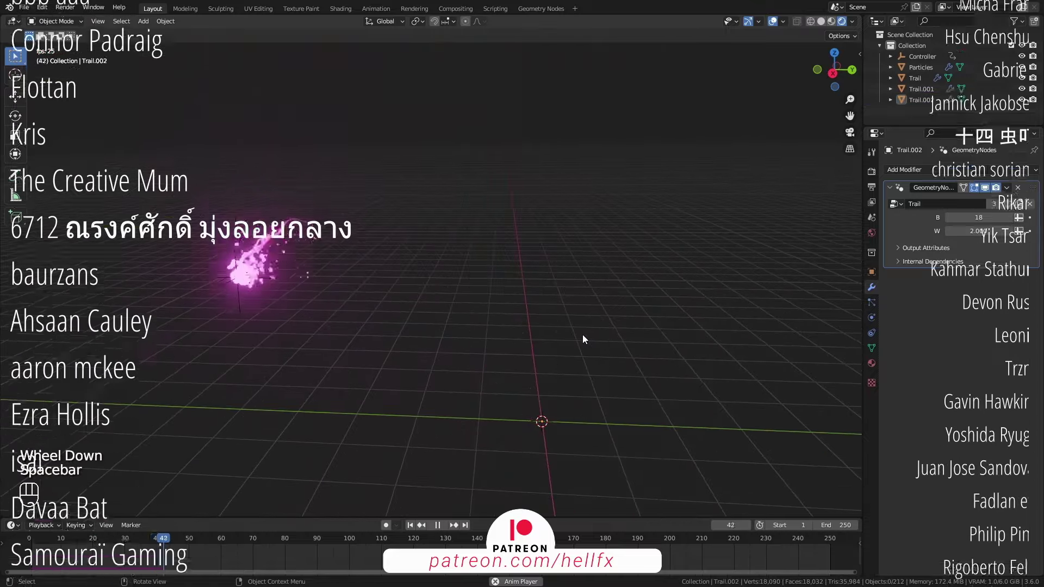
Step: Examine the playing particle and trail animation from farther away and from different angles
scroll(592, 330, "down", 2)
middle_click_drag(651, 363, 618, 380)
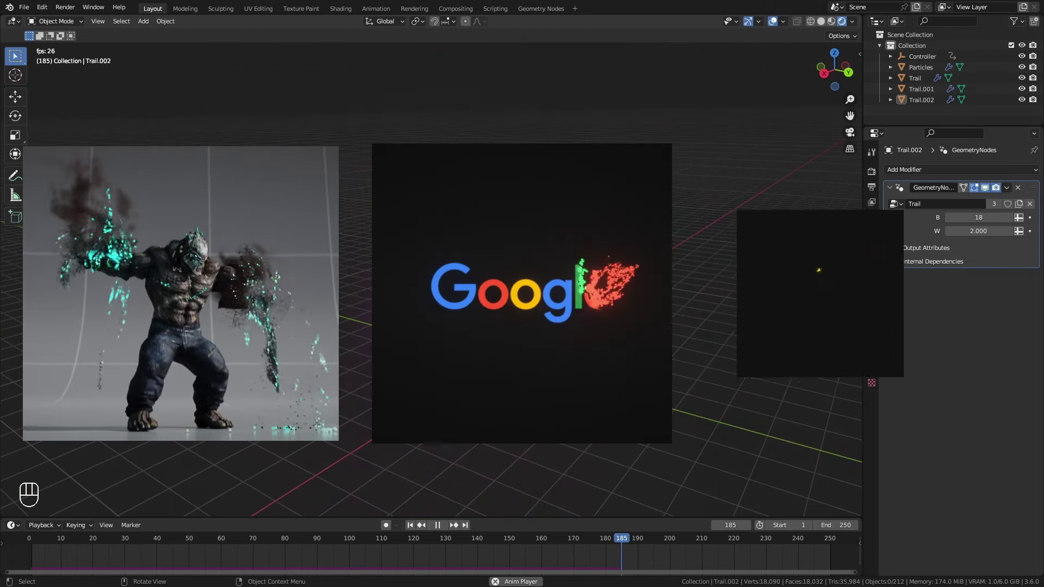
middle_click_drag(621, 370, 578, 361)
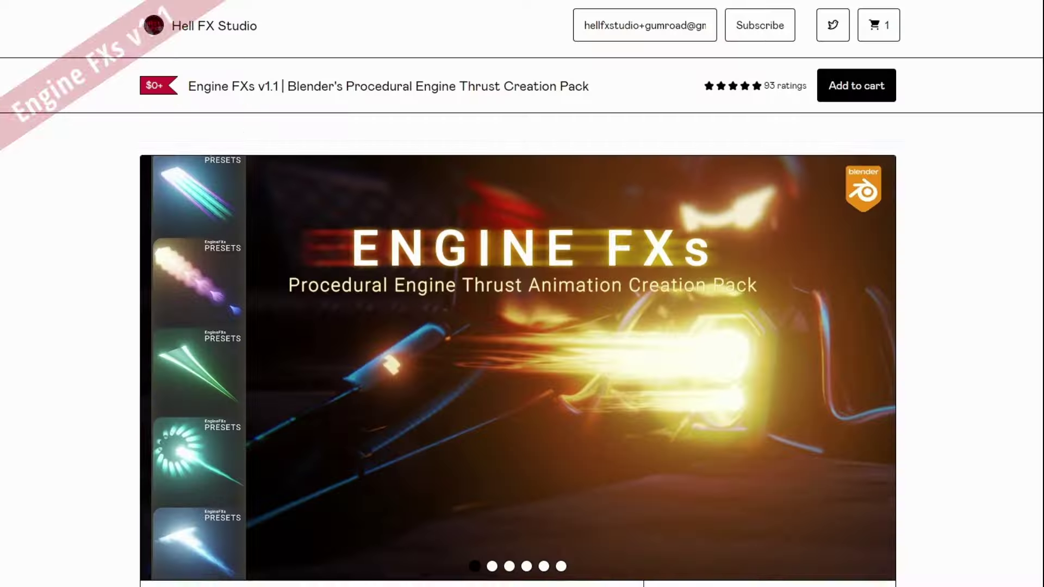
Step: On the Engine FXs v1.1 product page in the web browser, look through the pricing options, description and what's new in version 1.1
scroll(516, 326, "down", 3)
scroll(516, 327, "down", 6)
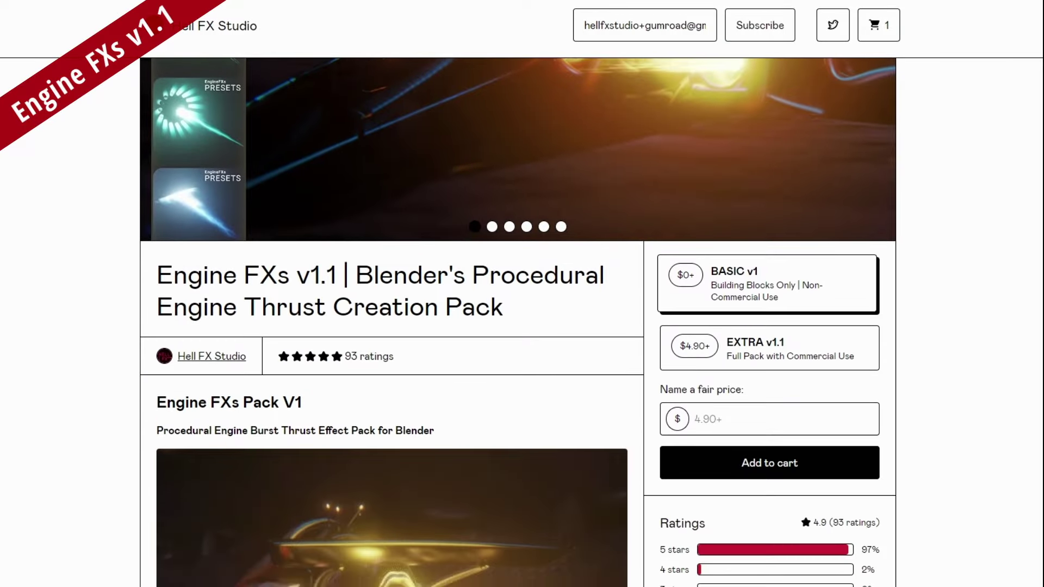
scroll(516, 326, "down", 4)
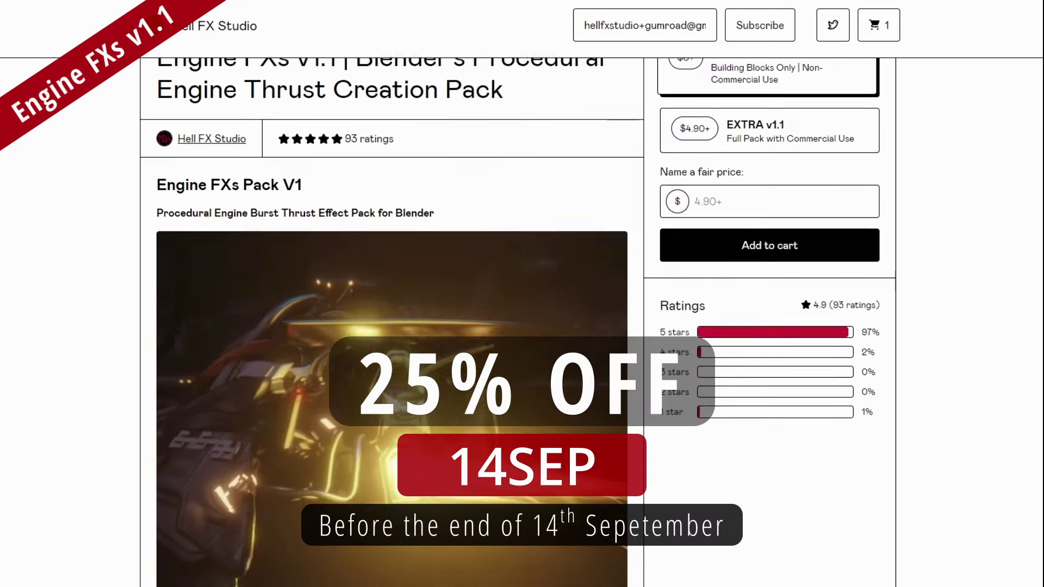
scroll(516, 326, "down", 8)
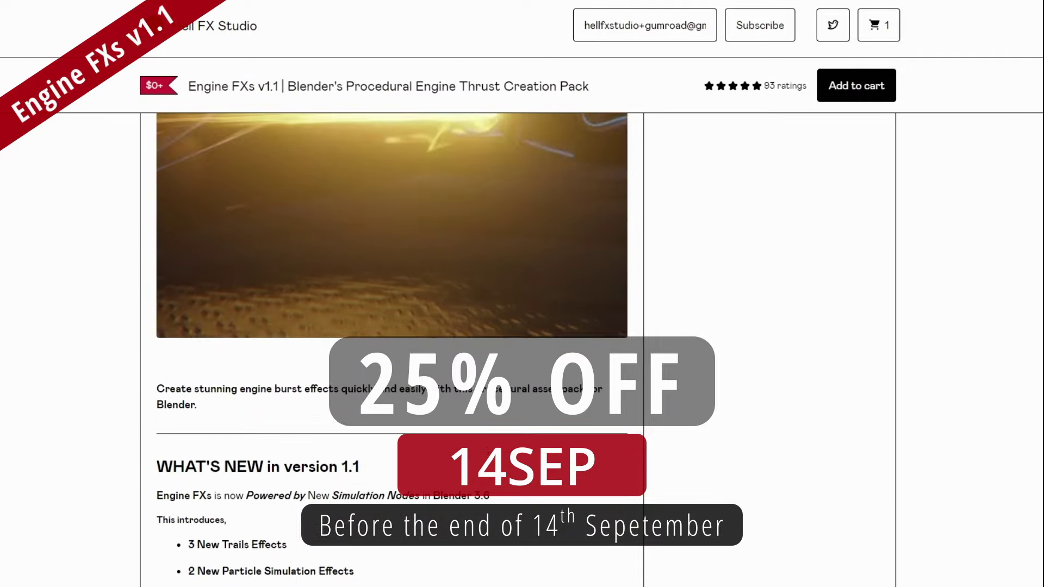
scroll(392, 348, "down", 3)
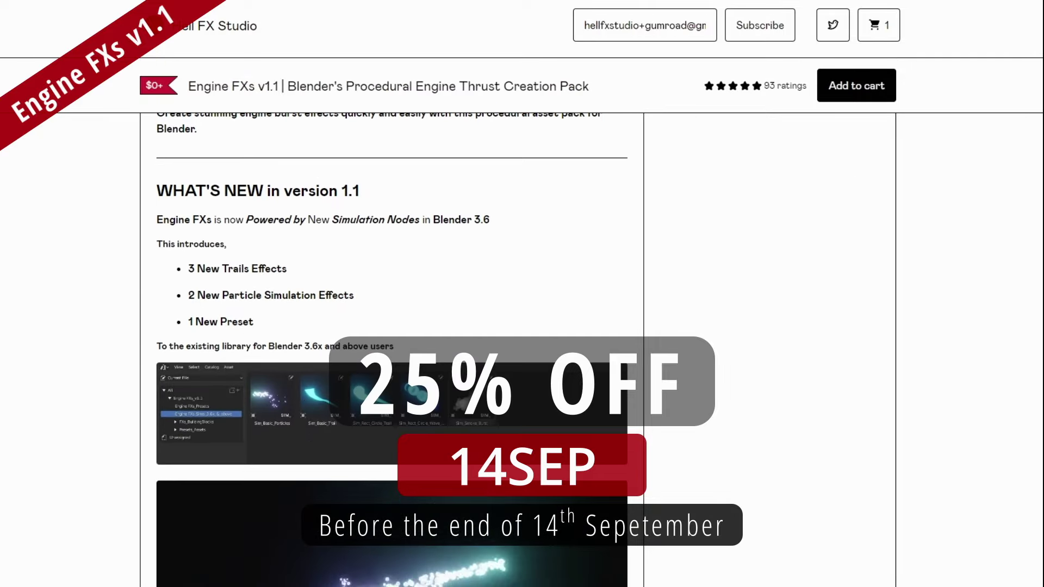
scroll(391, 348, "down", 1)
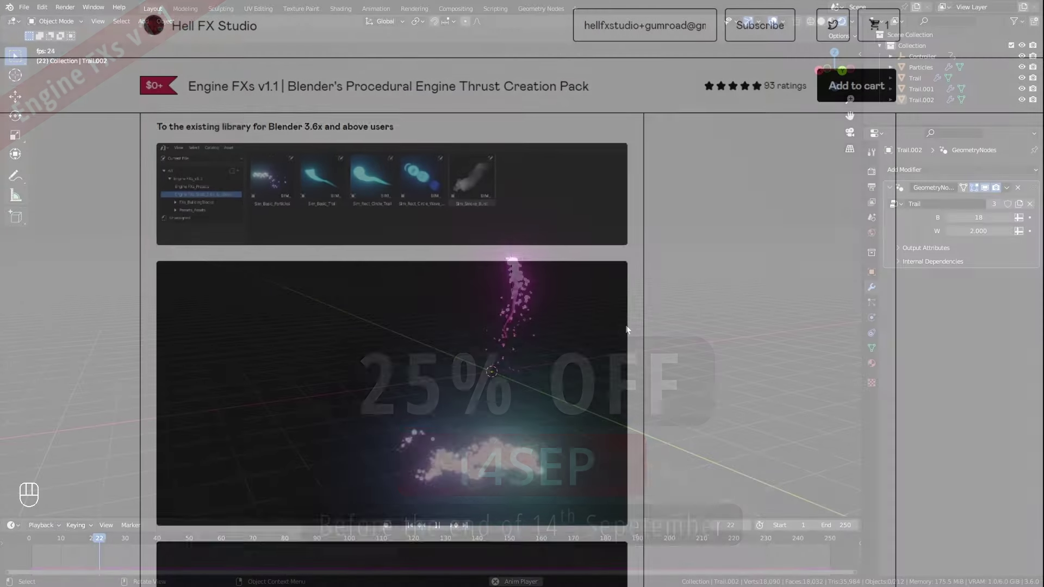